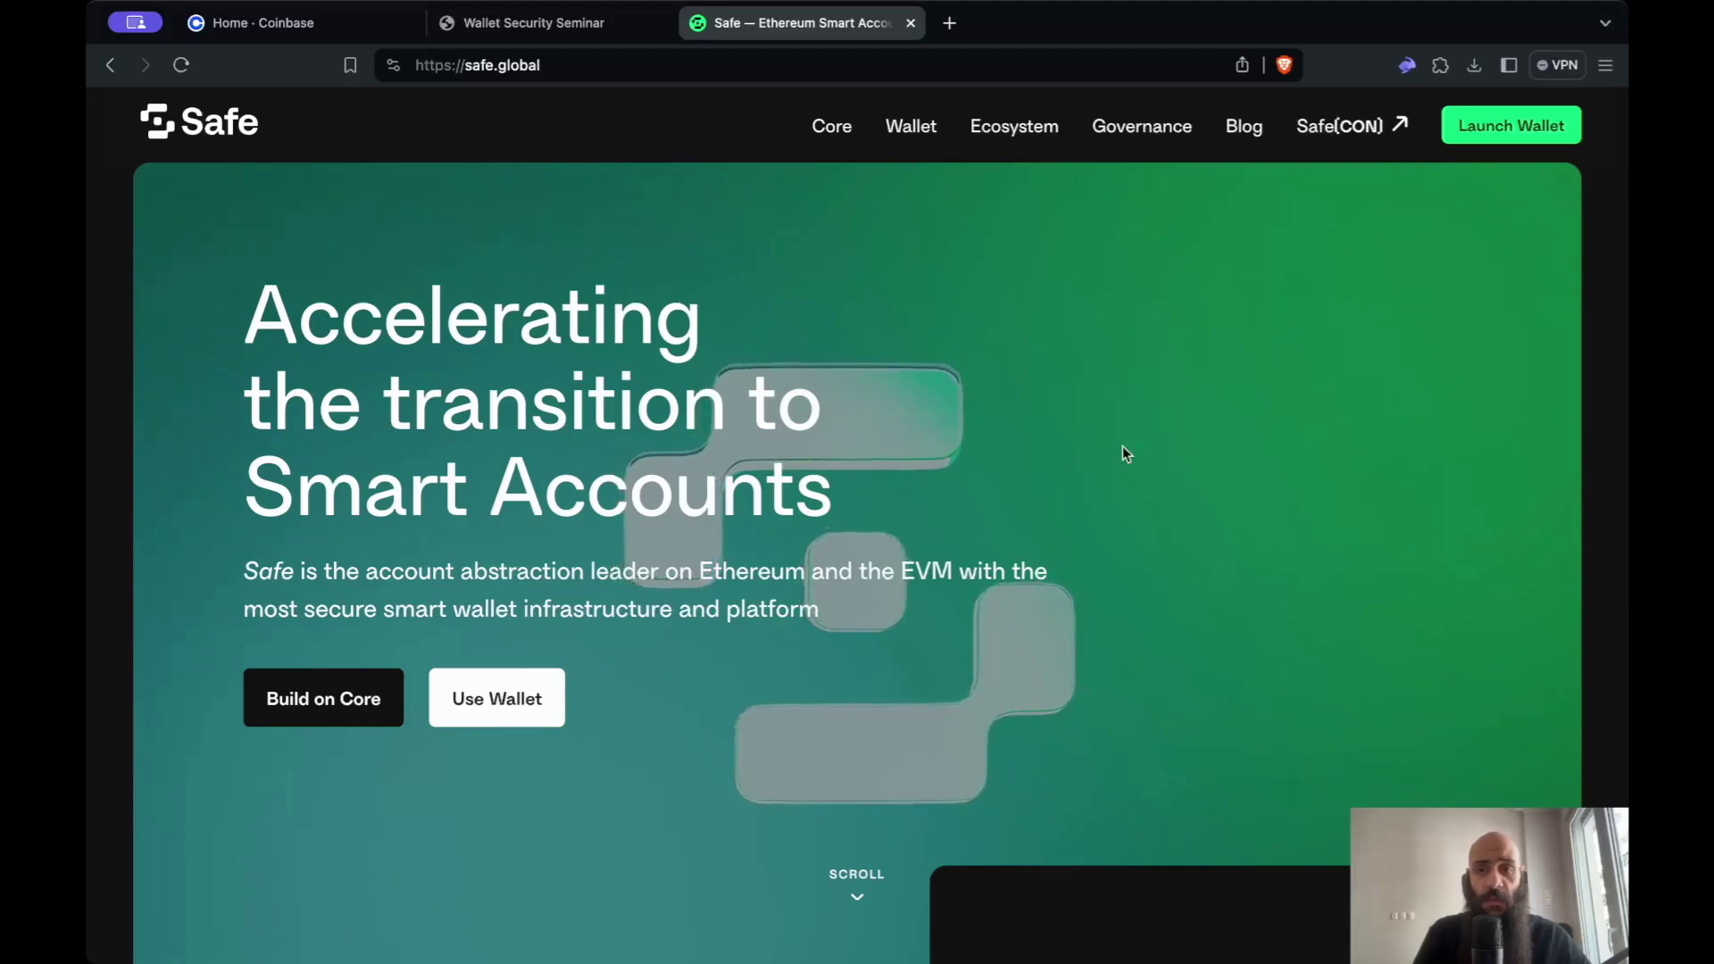
# - Launch app.safe.global in a new tab from the safe.global site
pyautogui.click(1472, 134)
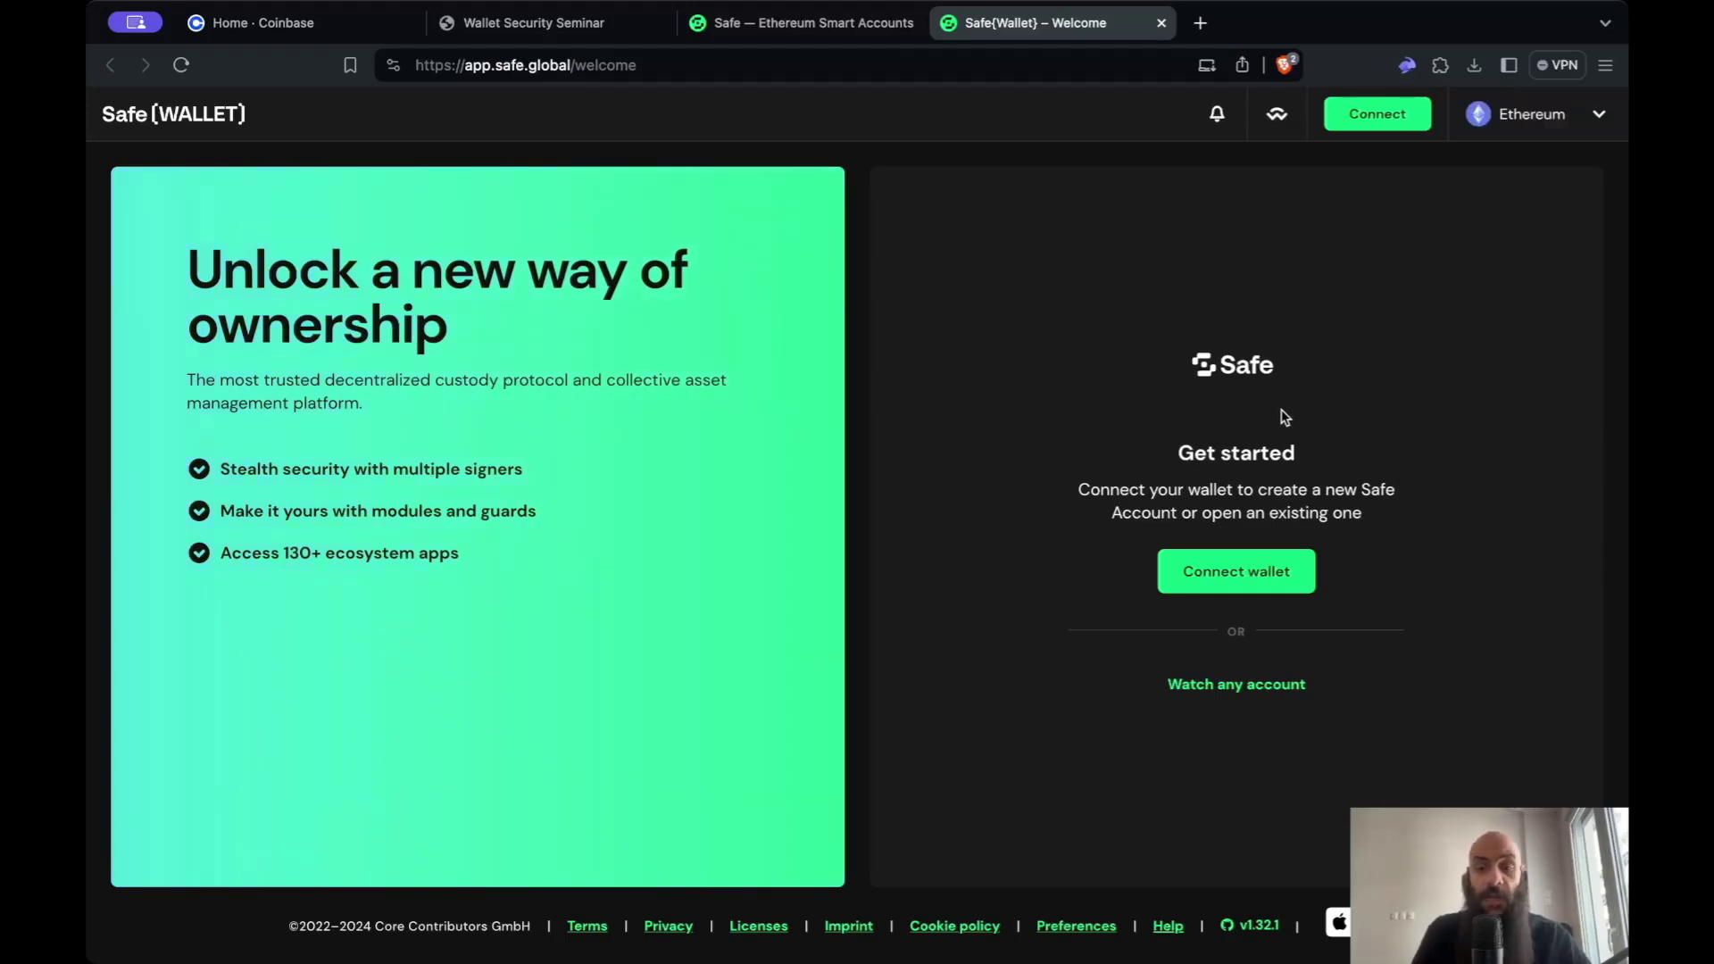
# - Connect the Rabby Wallet extension to Safe{Wallet}
pyautogui.click(1284, 578)
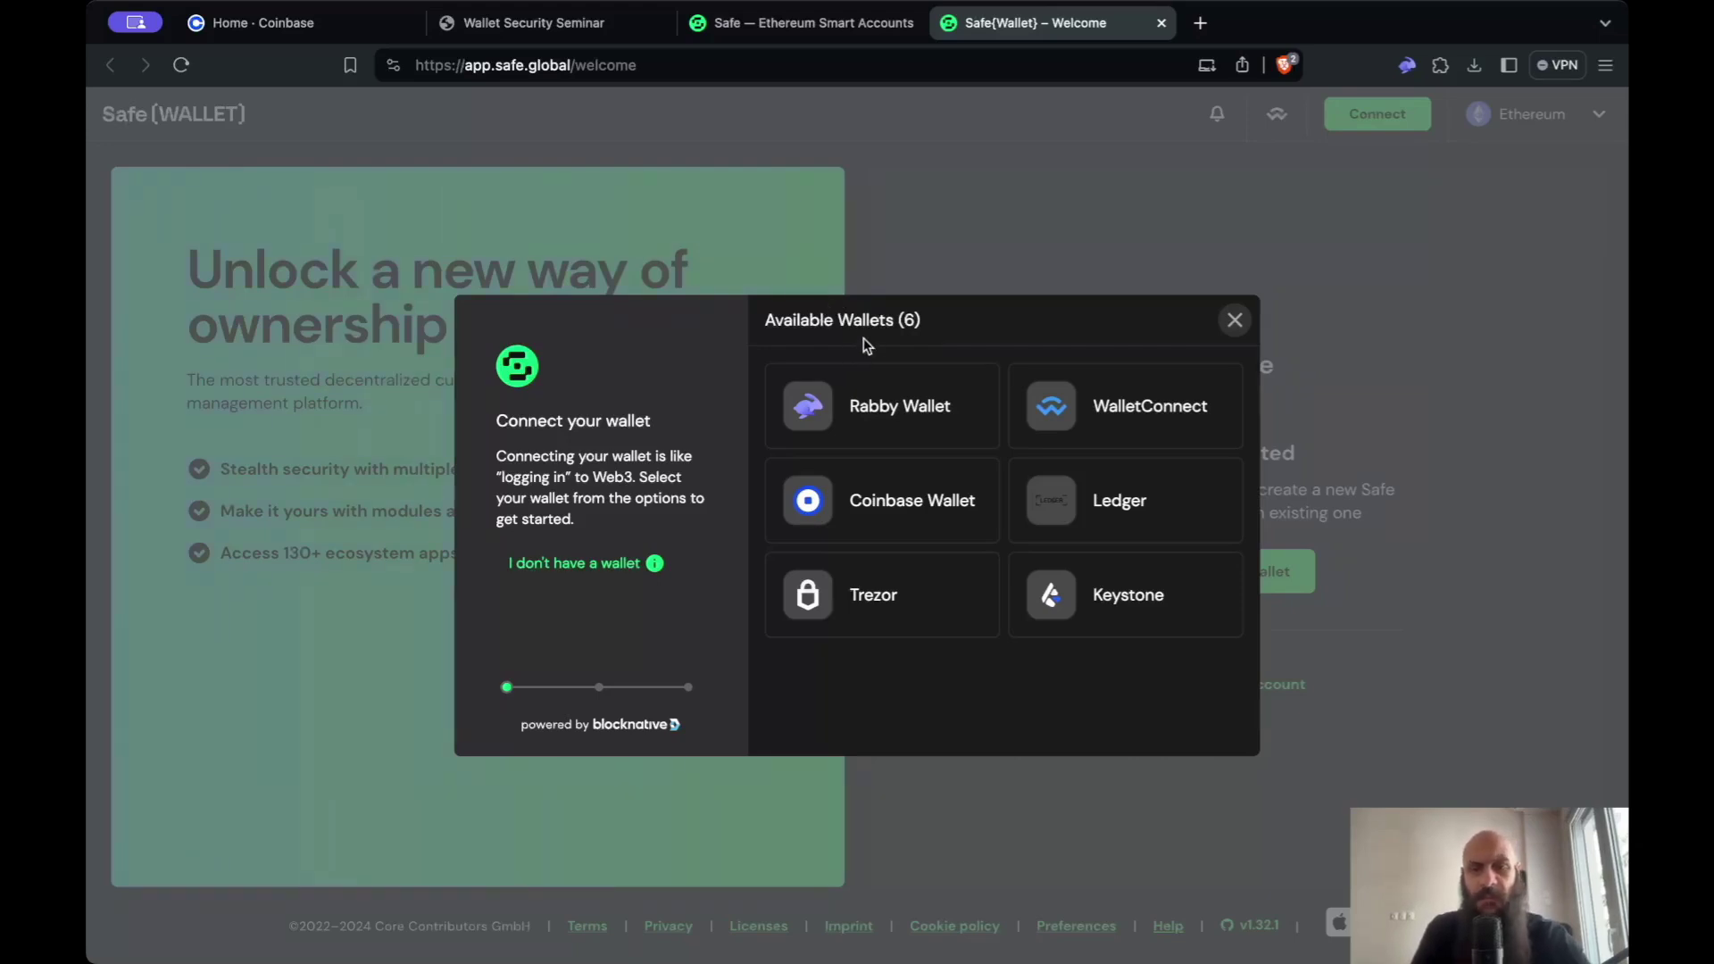
pyautogui.click(871, 399)
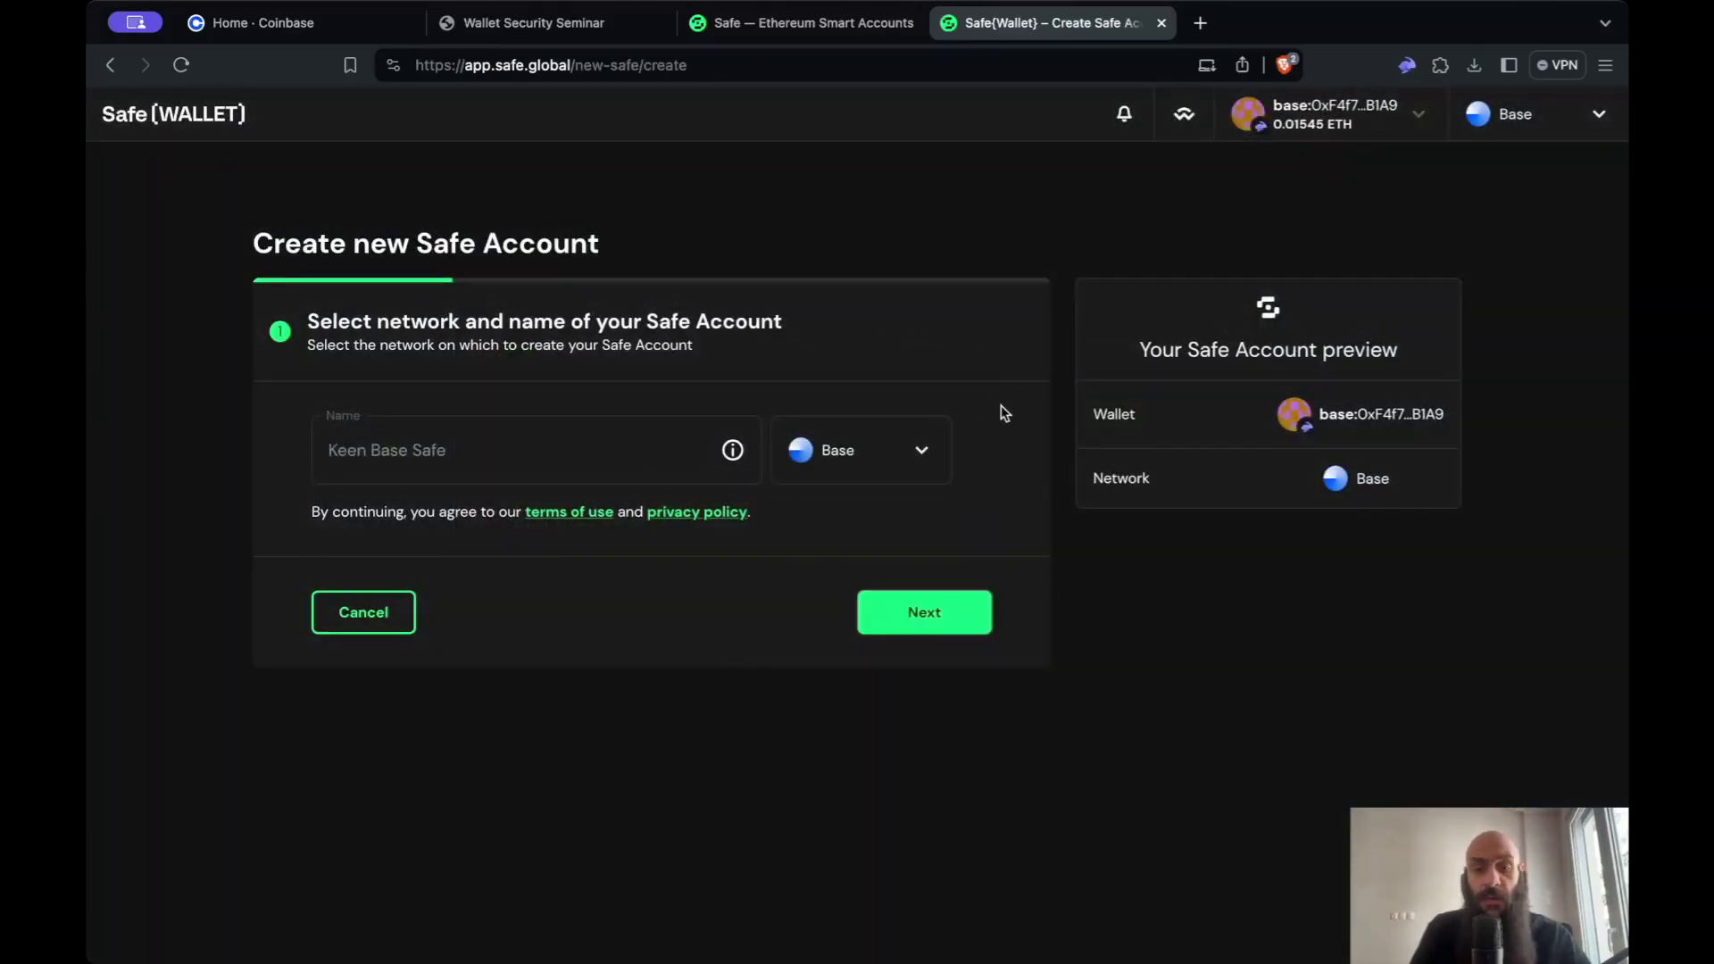
# - Switch the new account's network to Ethereum, then back to Base
pyautogui.click(921, 459)
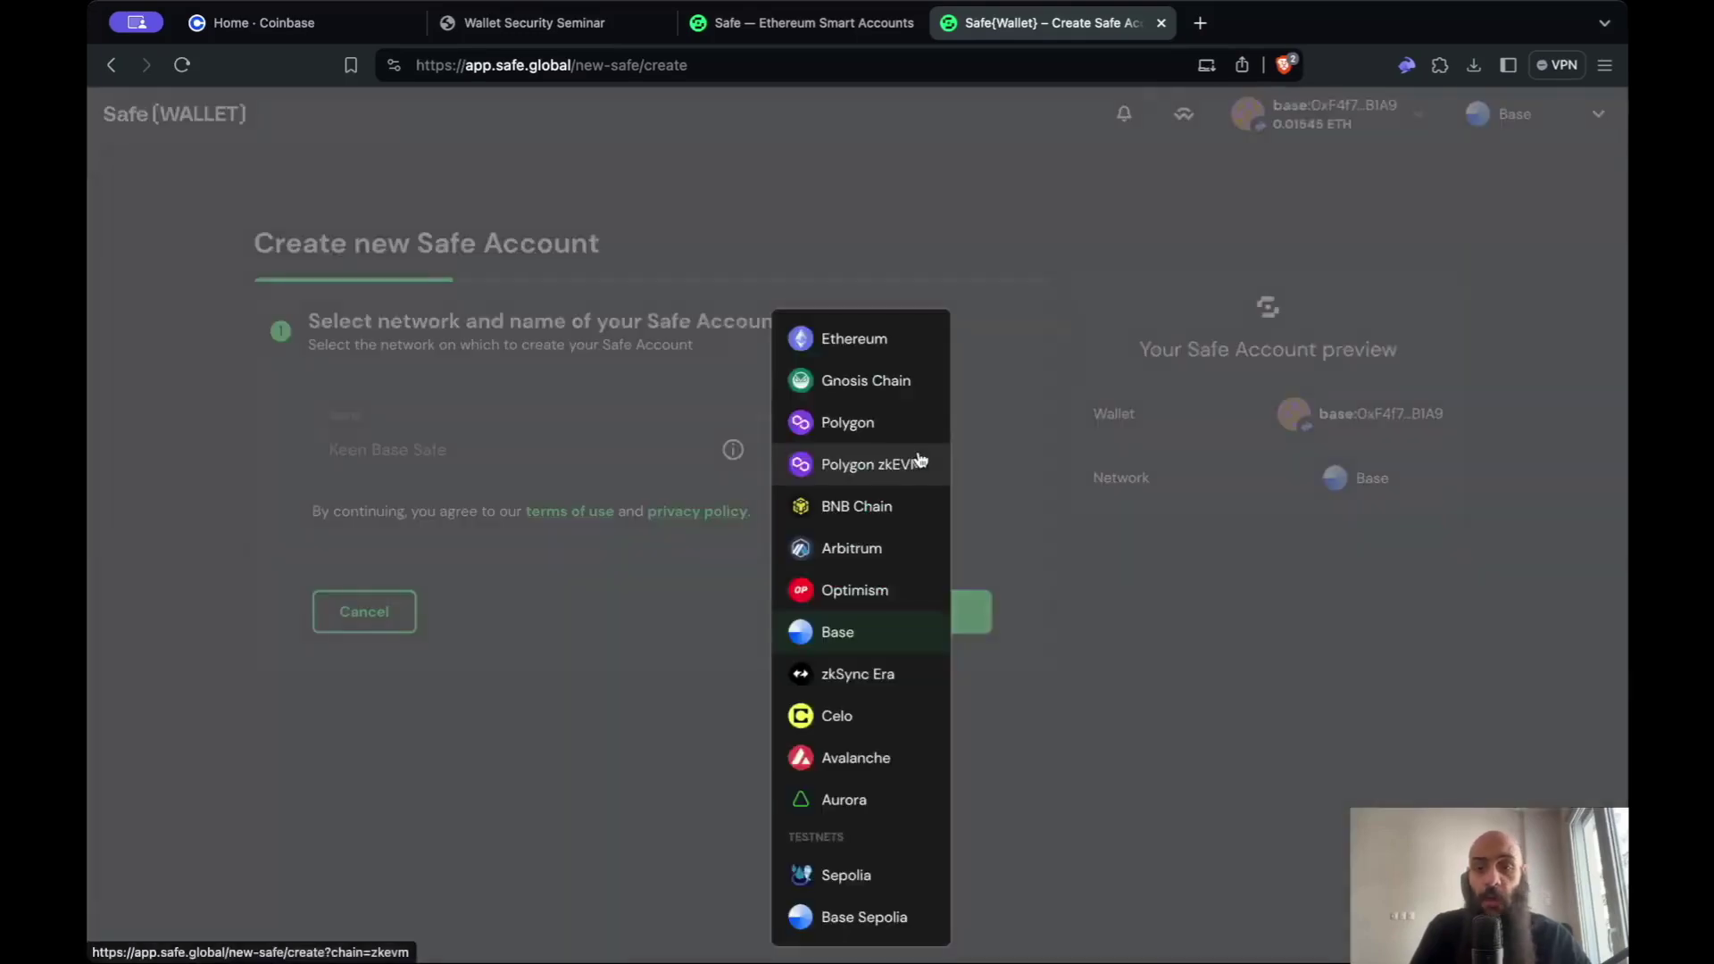
pyautogui.click(918, 343)
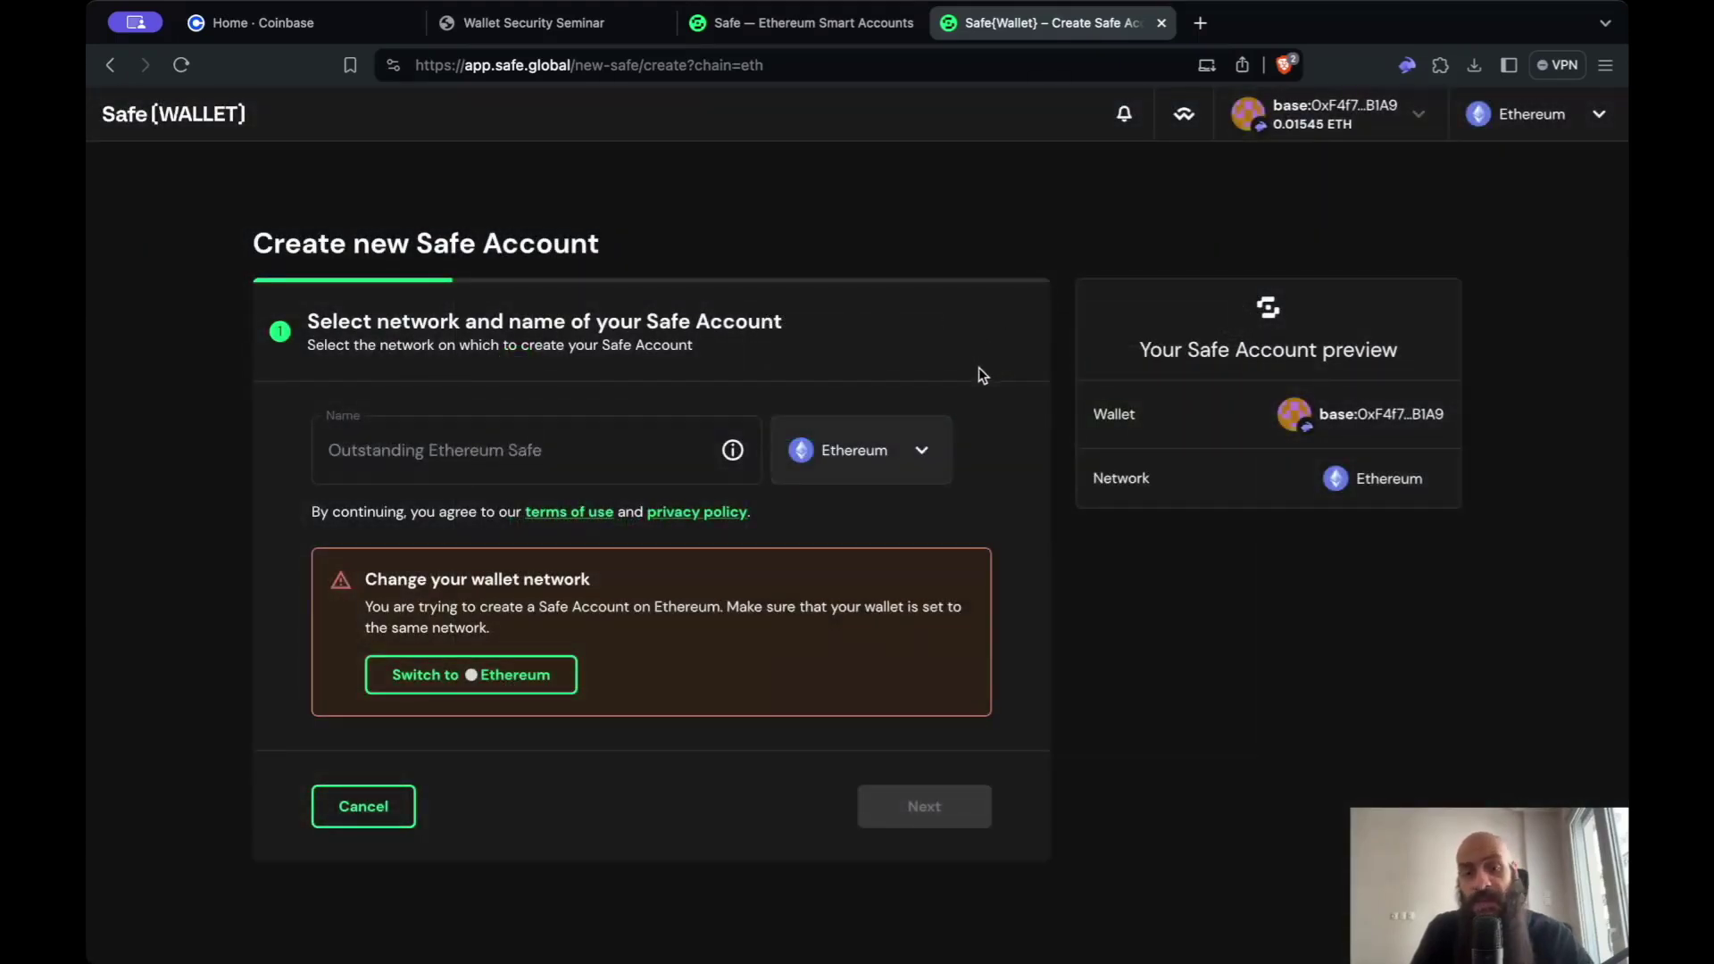
pyautogui.click(935, 447)
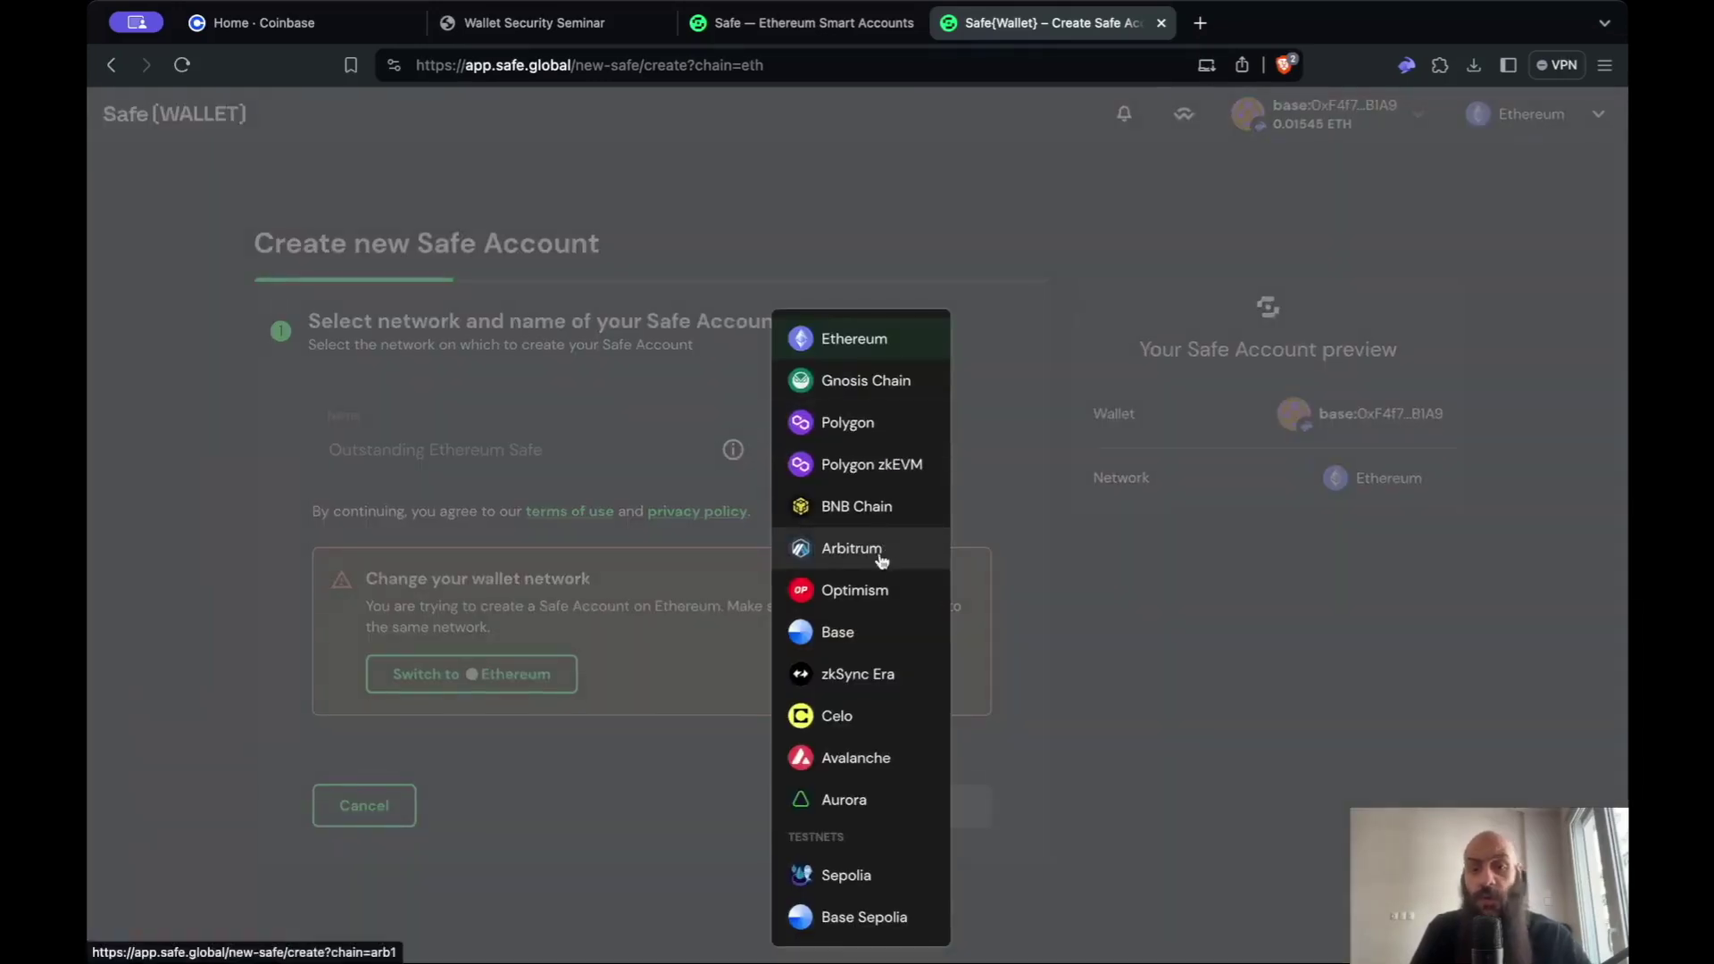
pyautogui.click(864, 629)
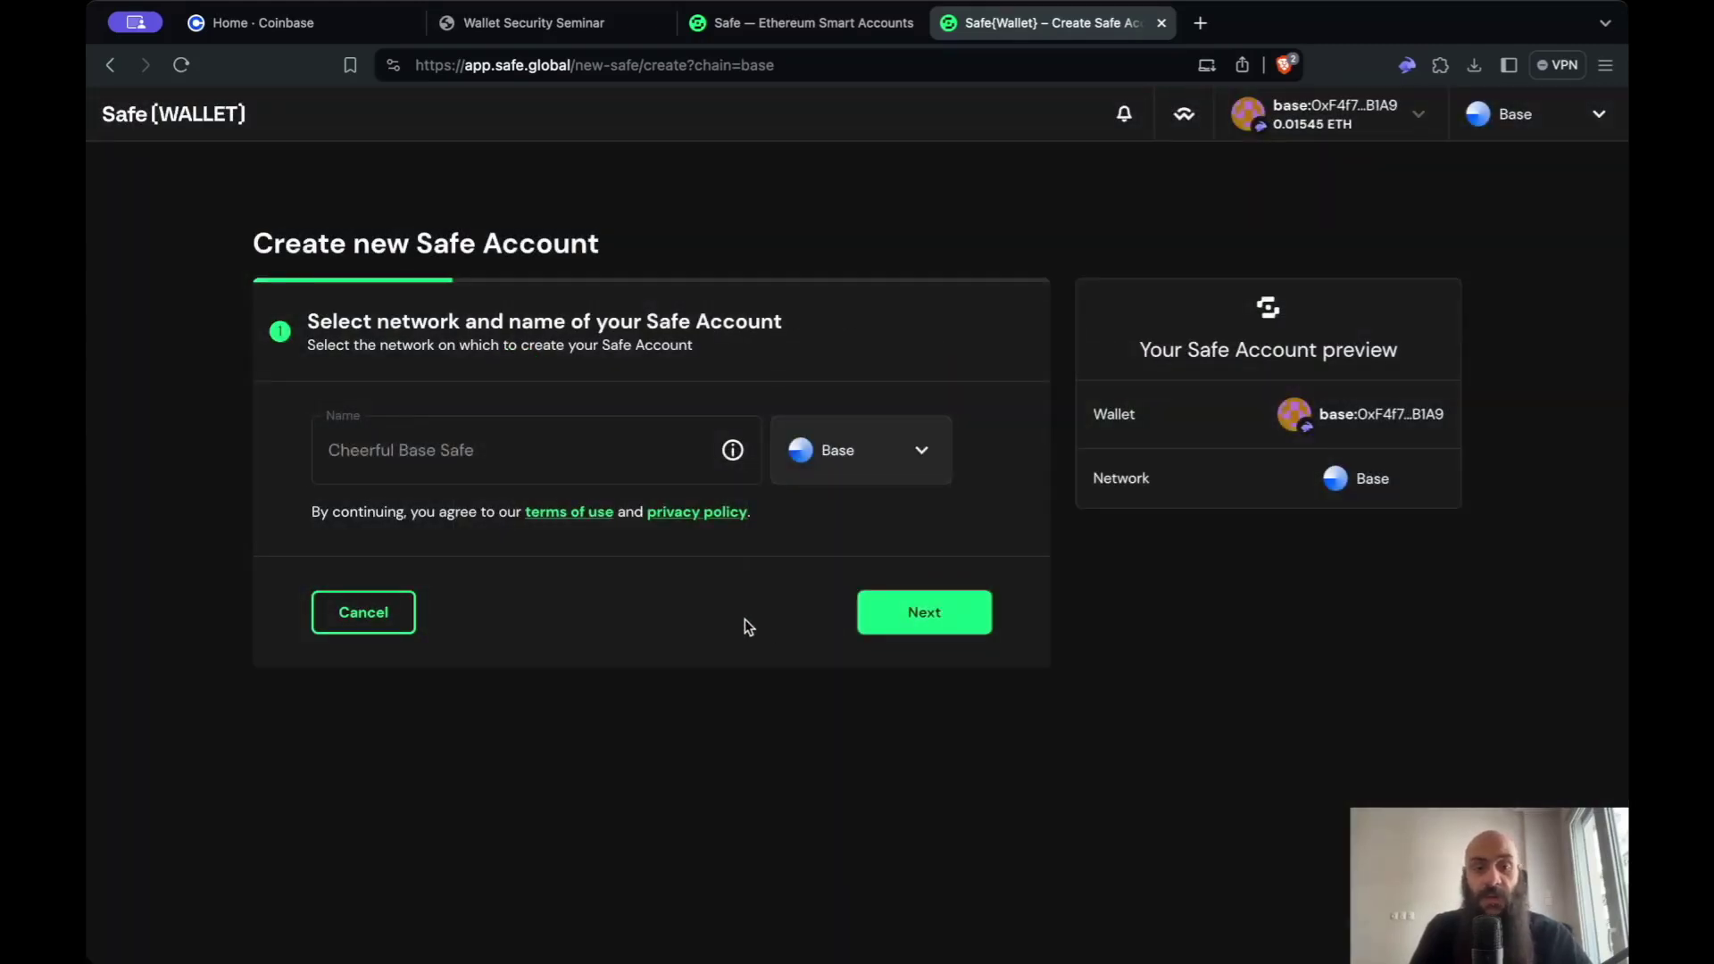
# - Name the account 'Test Tutorial Wallet' and continue to the signers step
pyautogui.click(630, 461)
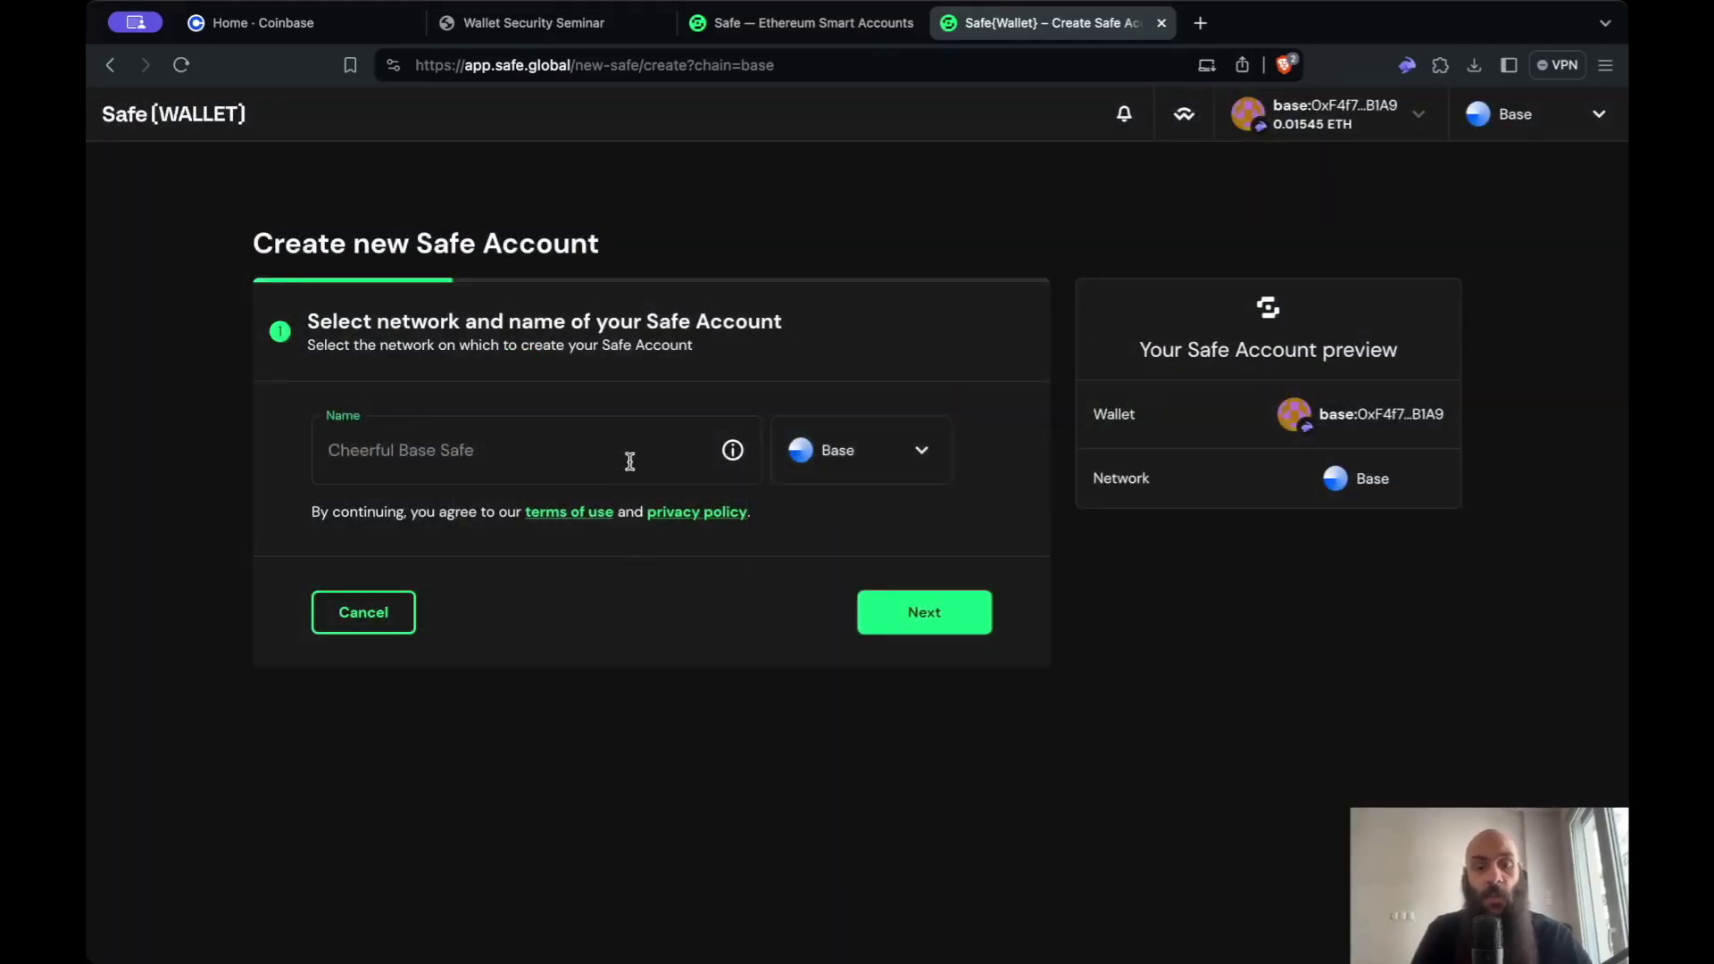
pyautogui.write('TEst')
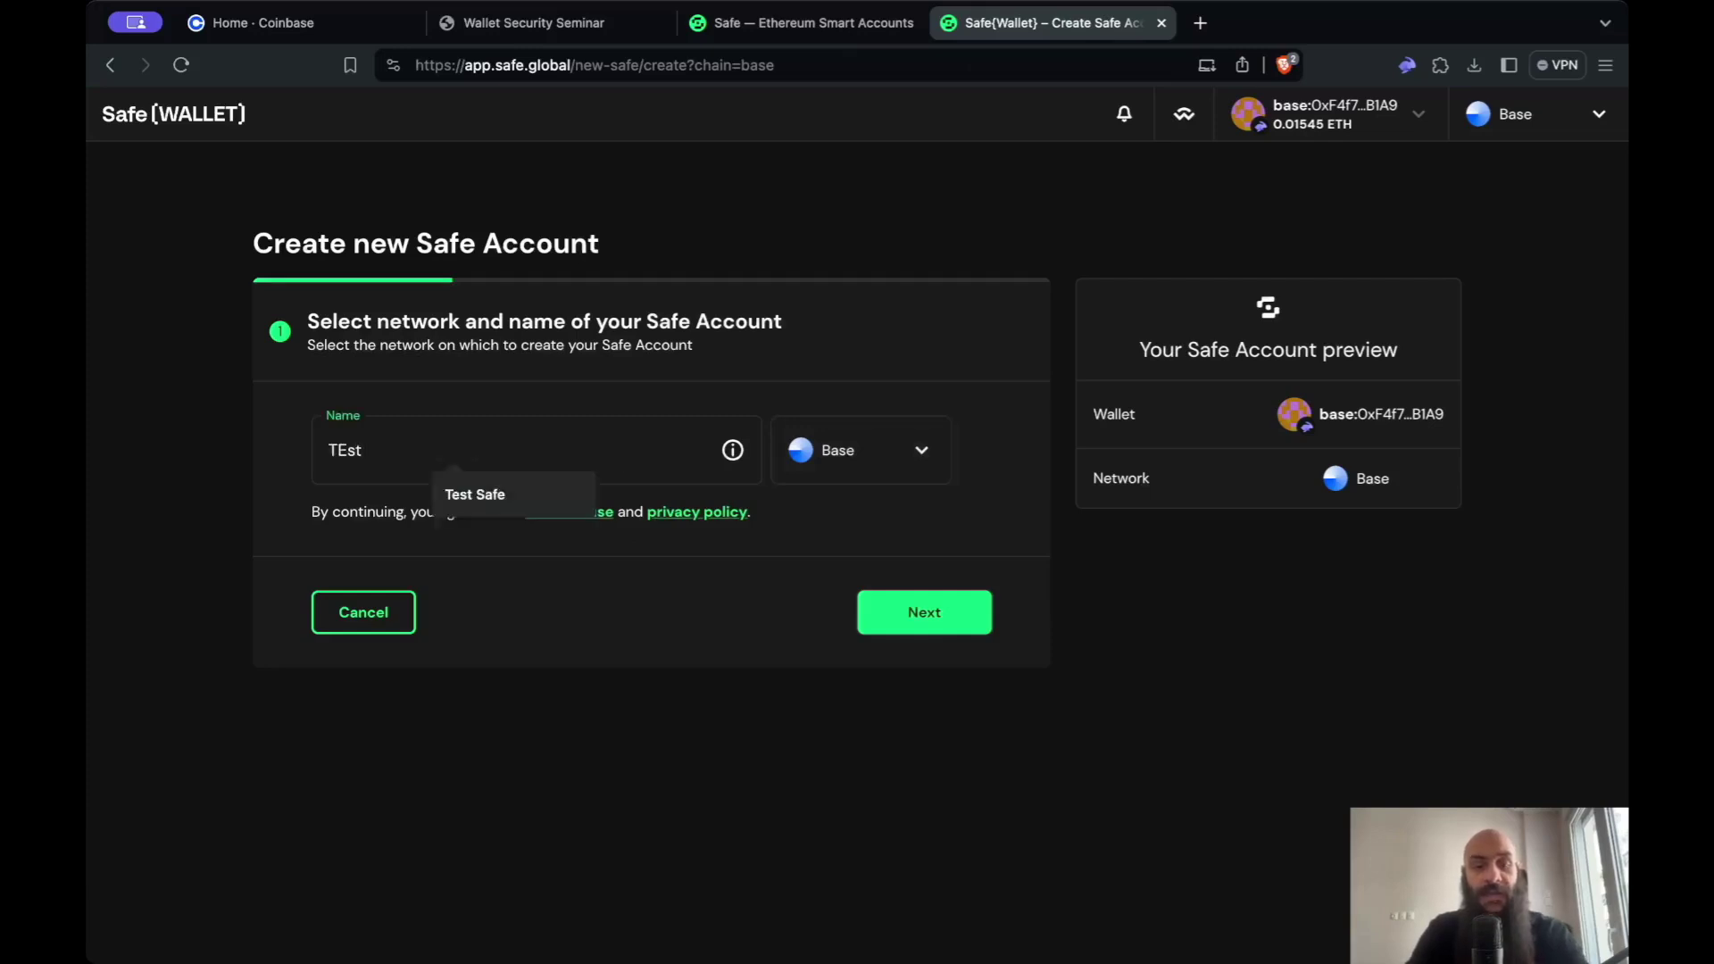
pyautogui.press('BackSpace')
pyautogui.press('BackSpace')
pyautogui.press('BackSpace')
pyautogui.press('BackSpace')
pyautogui.write('est Tutoruial')
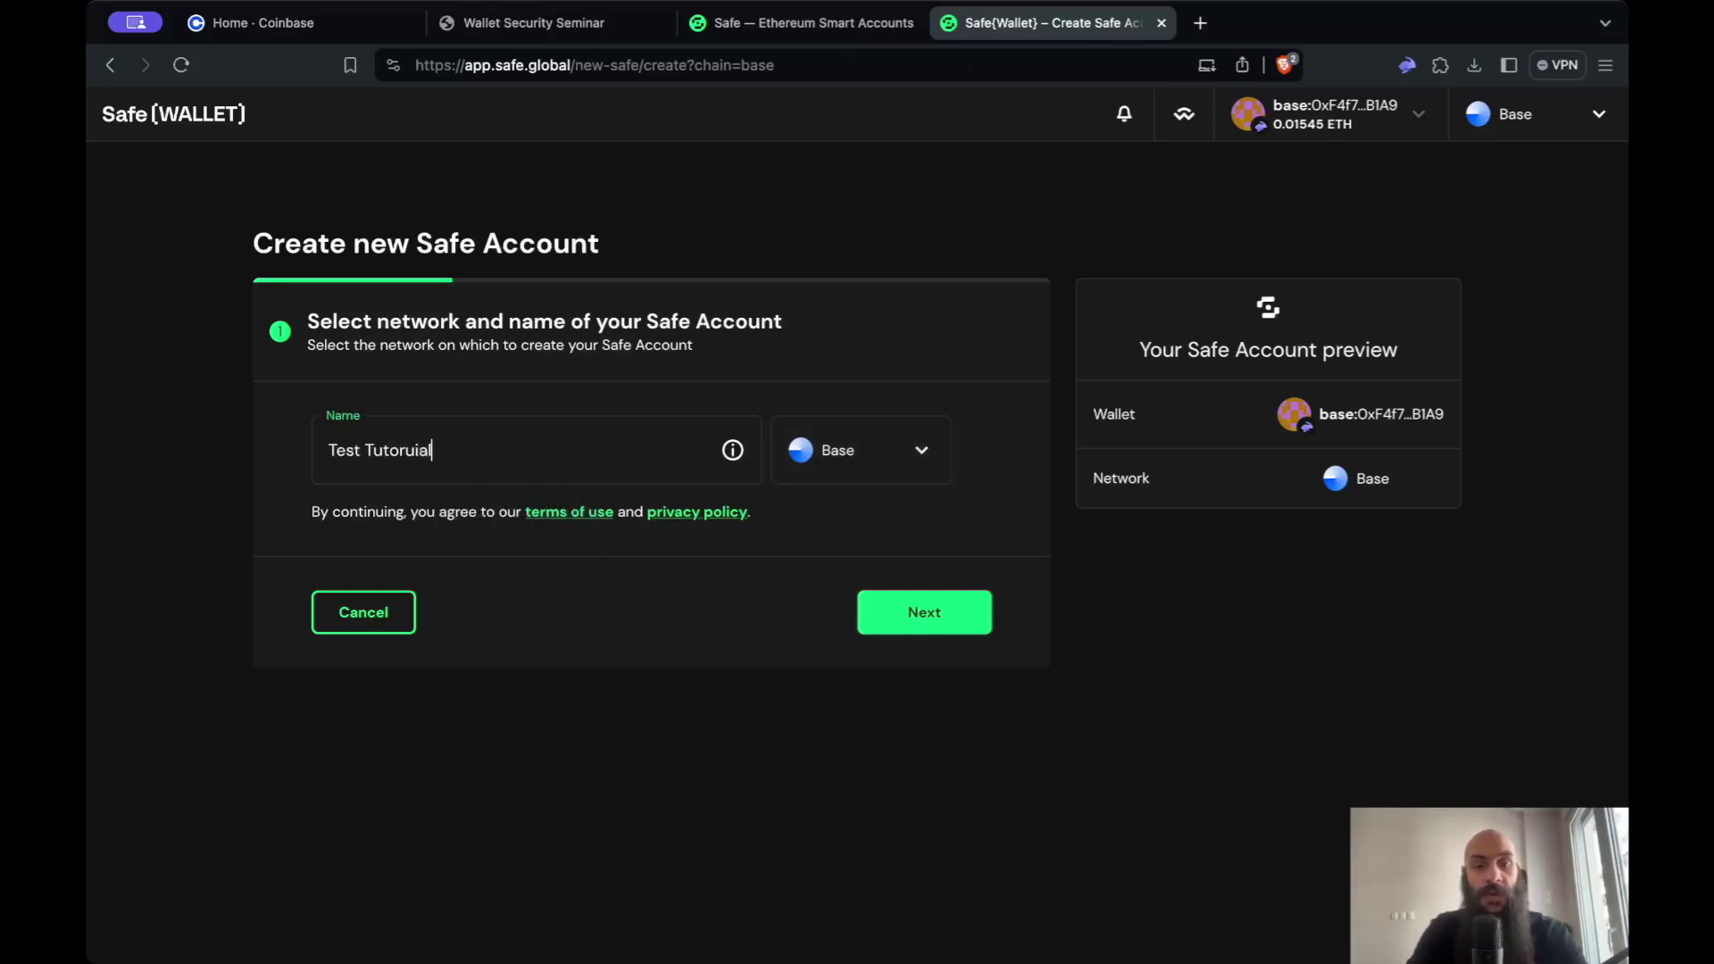
pyautogui.press('BackSpace')
pyautogui.press('BackSpace')
pyautogui.press('BackSpace')
pyautogui.press('BackSpace')
pyautogui.write('ial Wall')
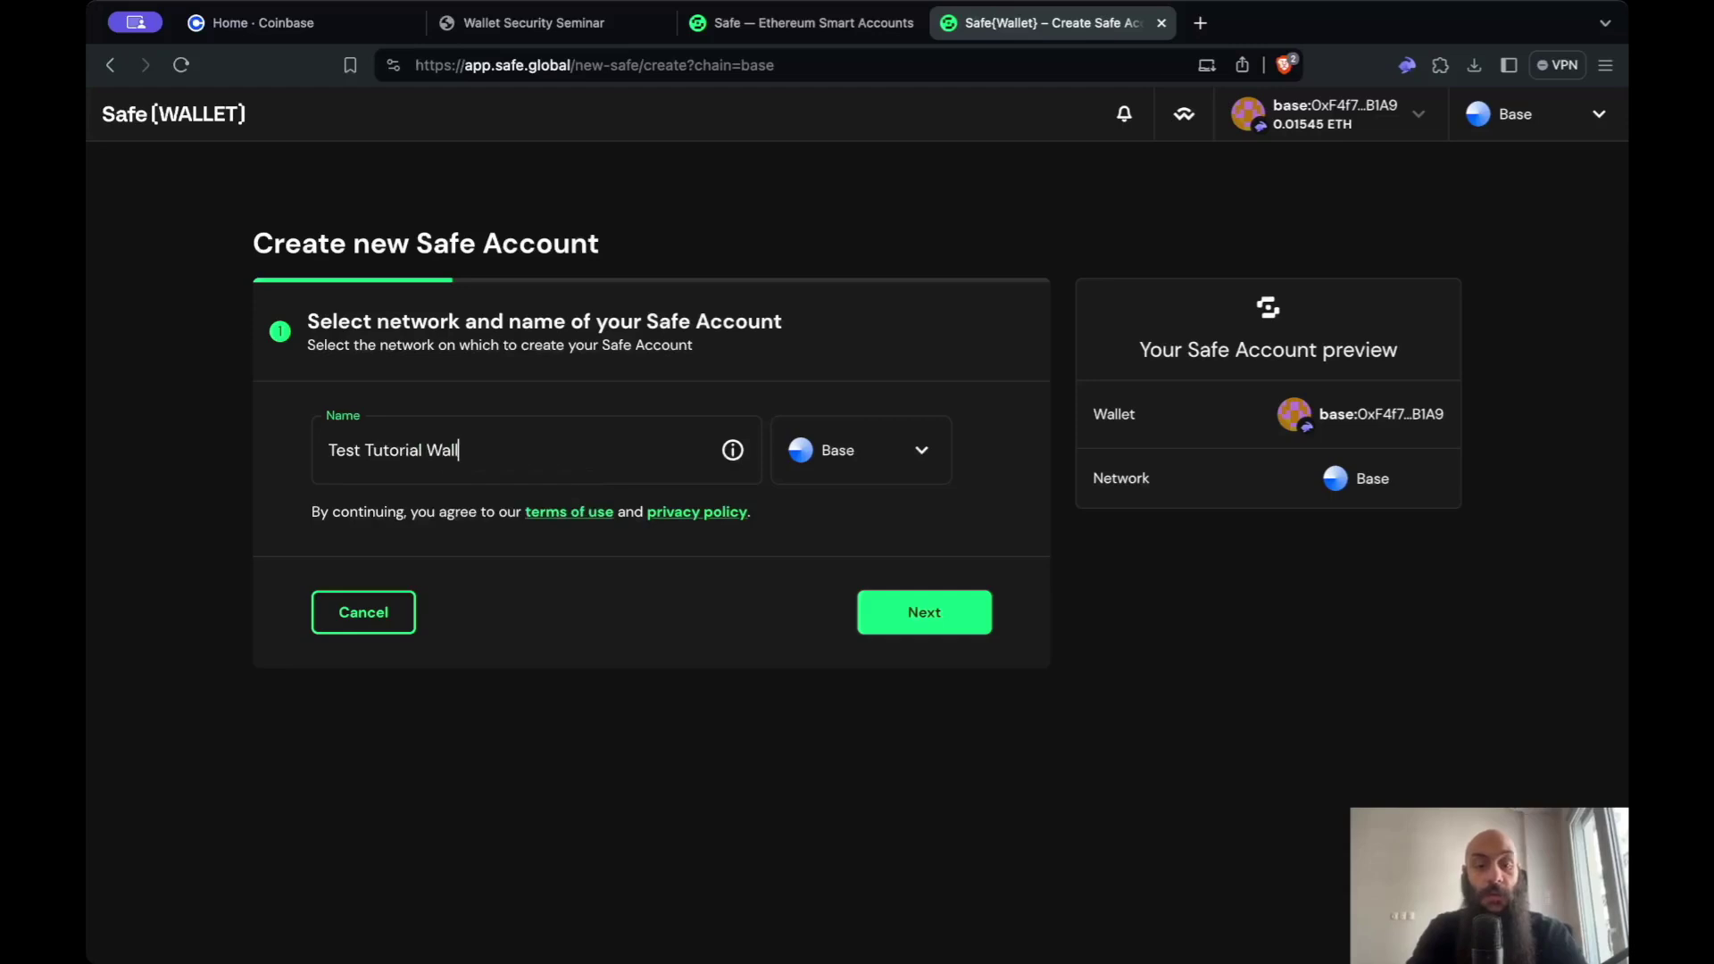
pyautogui.write('et')
pyautogui.click(661, 536)
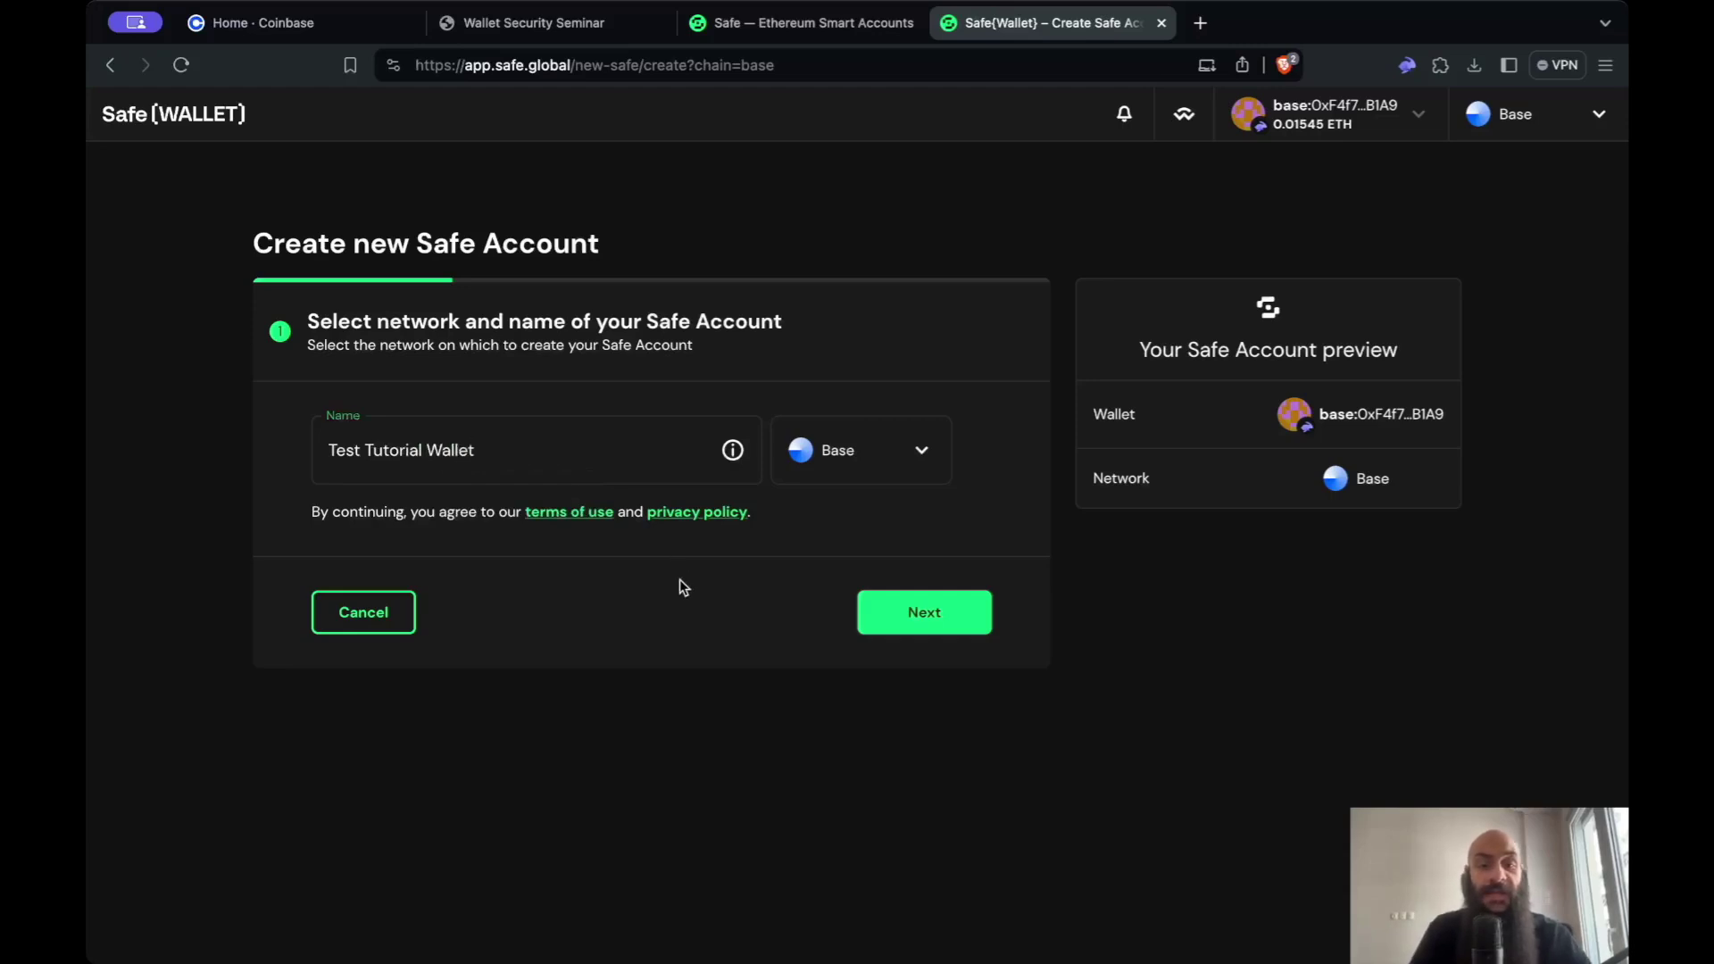
pyautogui.click(925, 613)
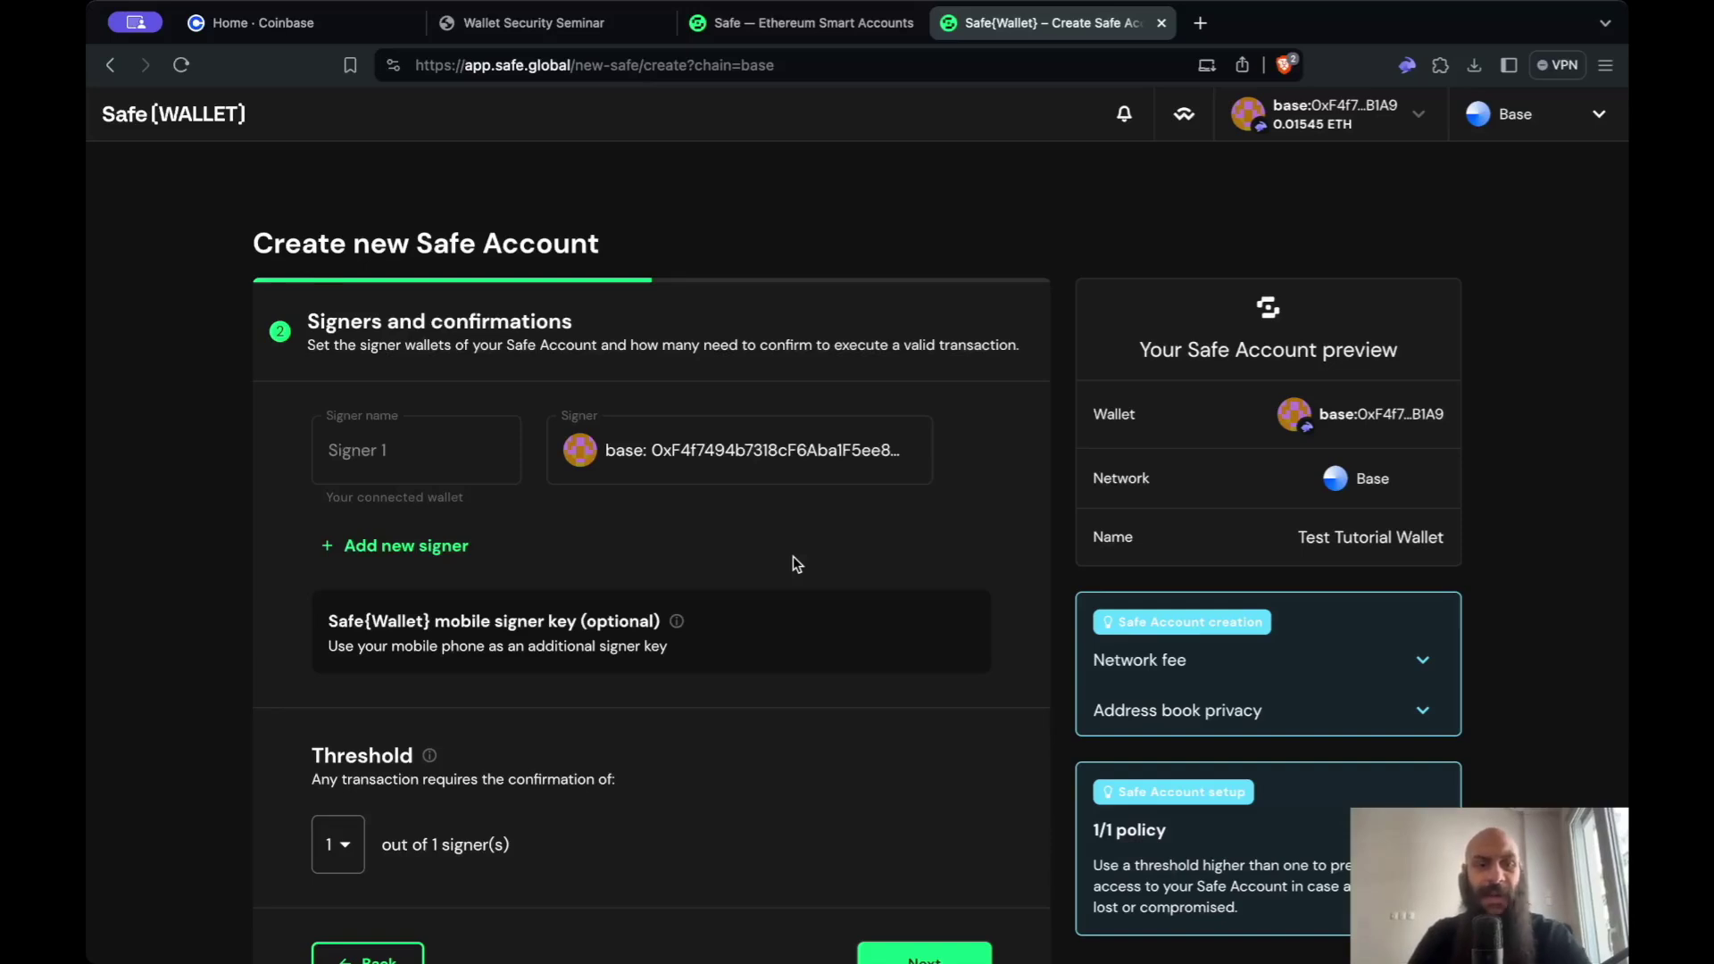
# - Add a second signer by pasting its wallet address into the Signer 2 field
pyautogui.click(442, 547)
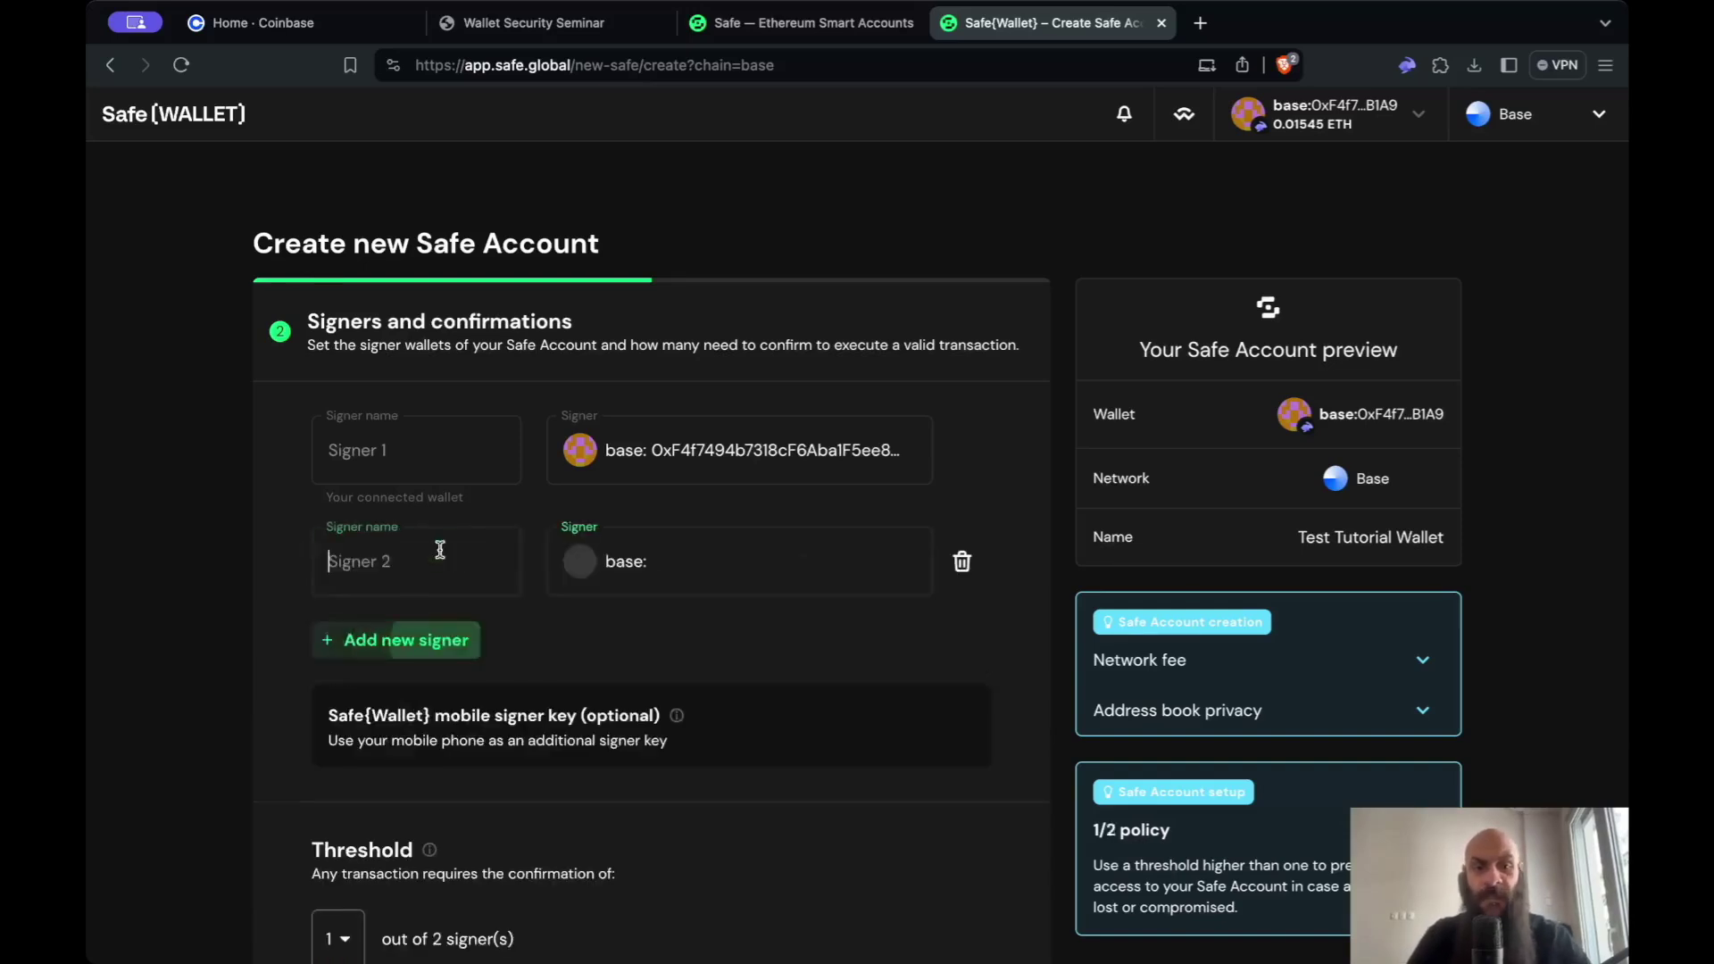
pyautogui.click(702, 564)
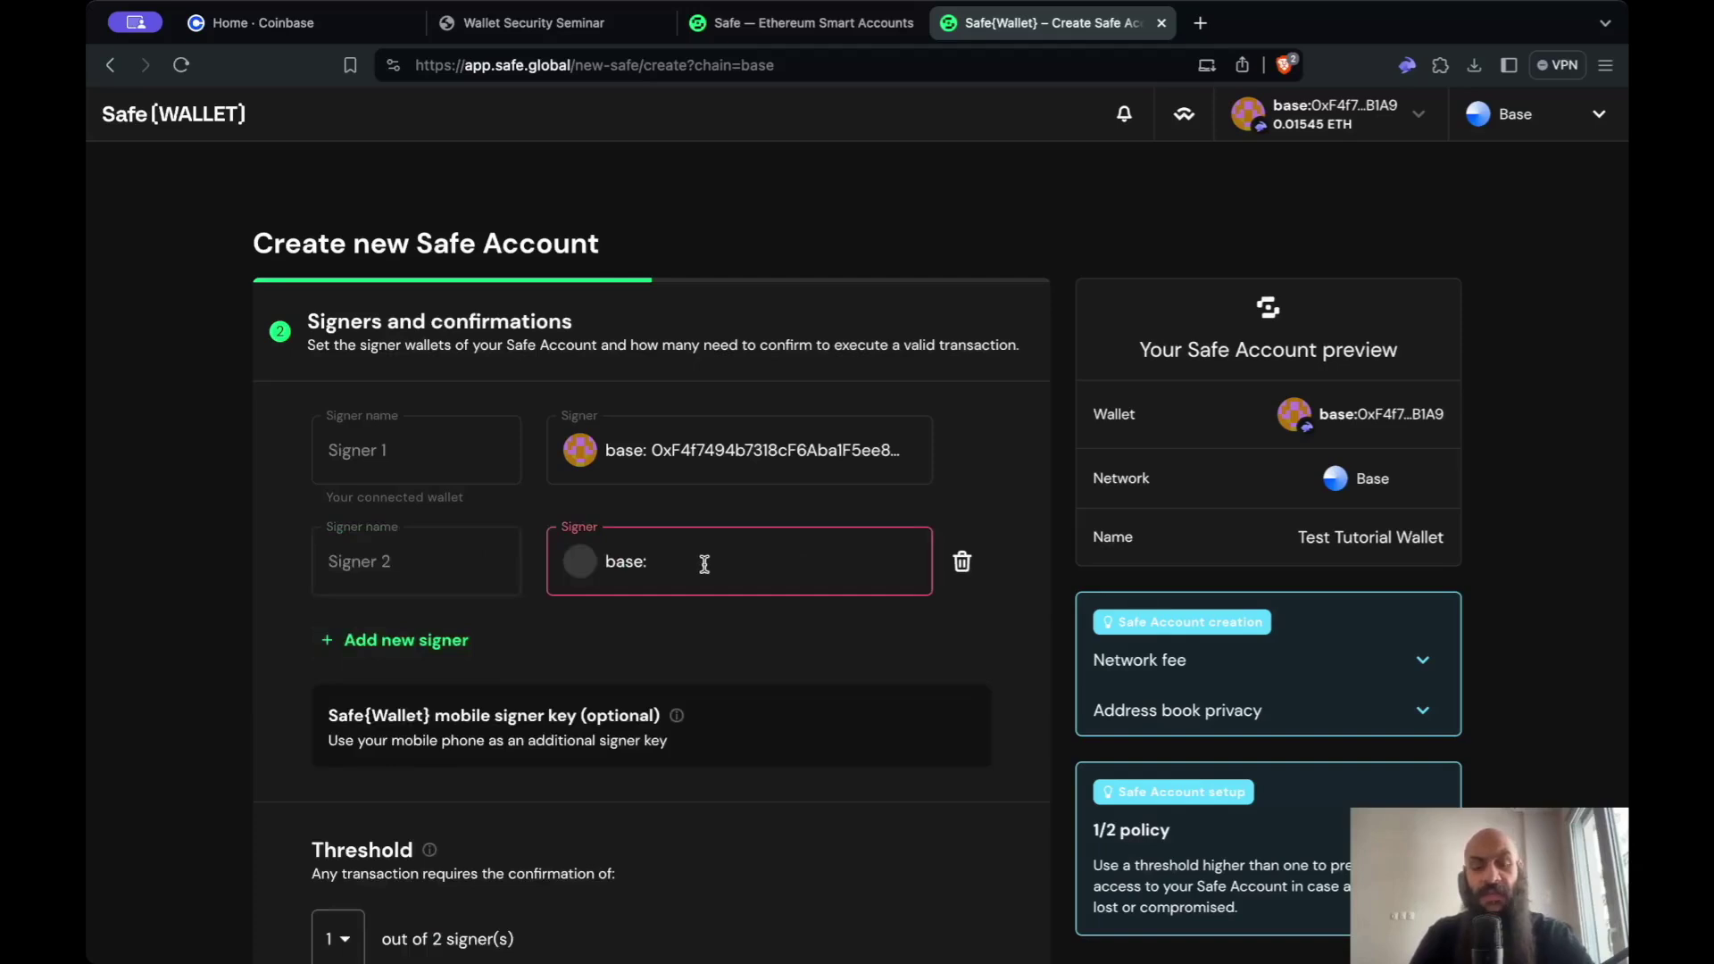
pyautogui.hotkey('ctrl', 'v')
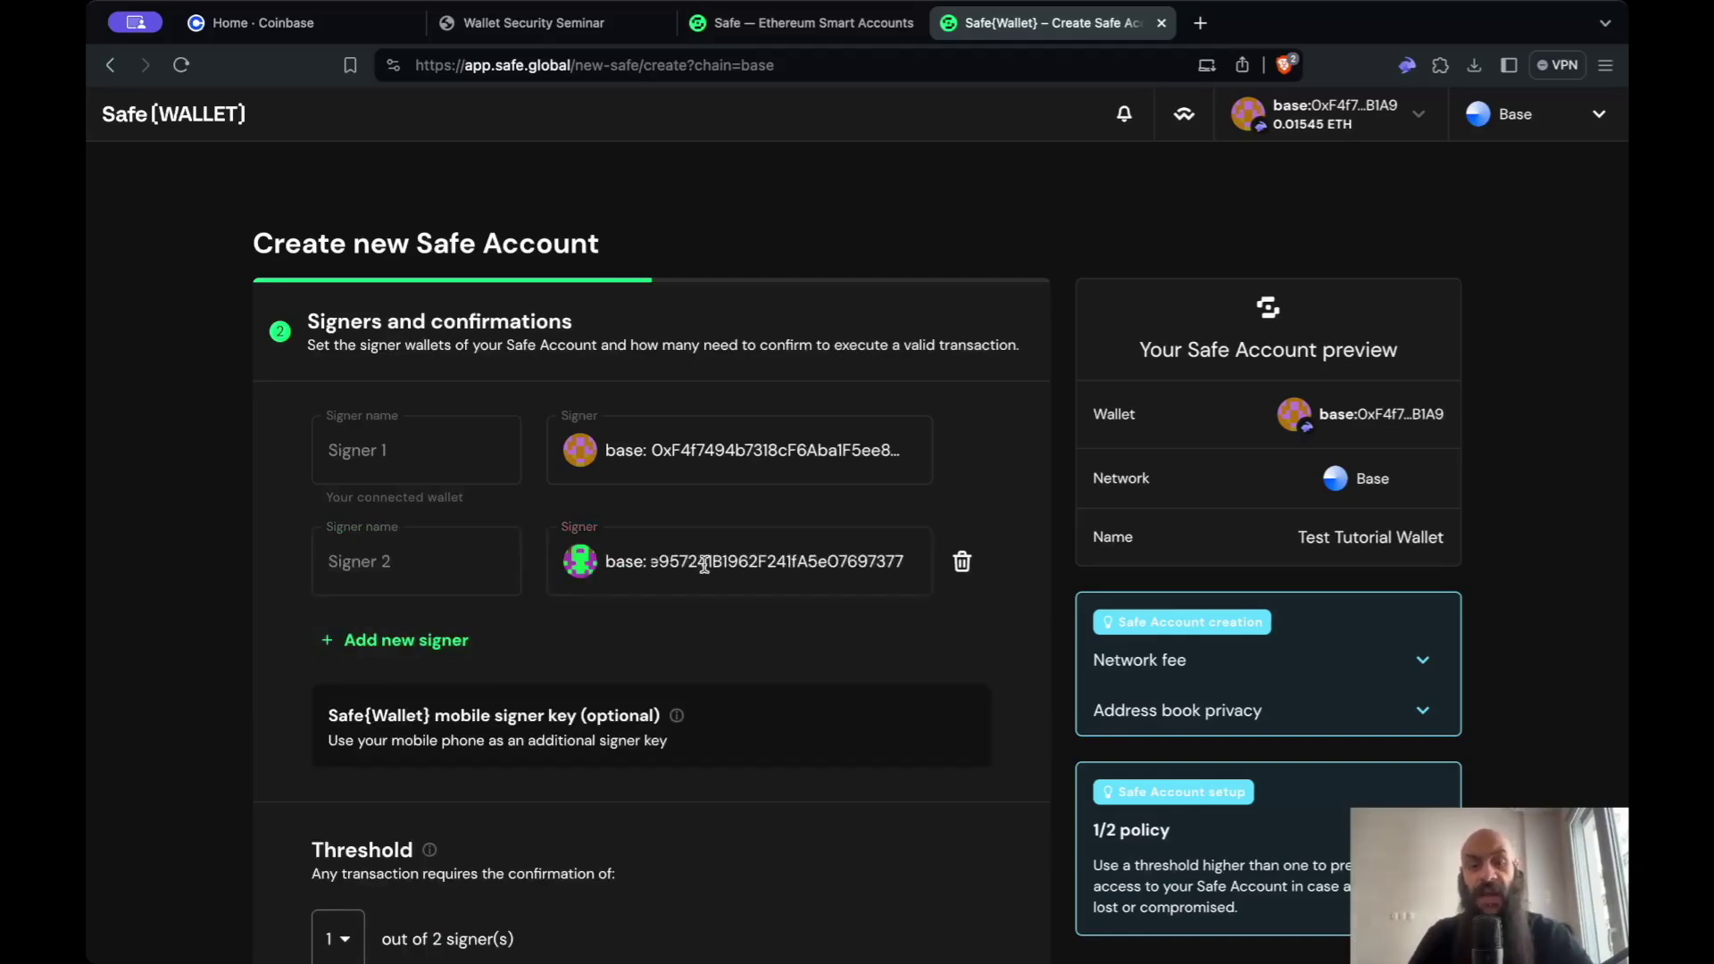
pyautogui.click(1037, 498)
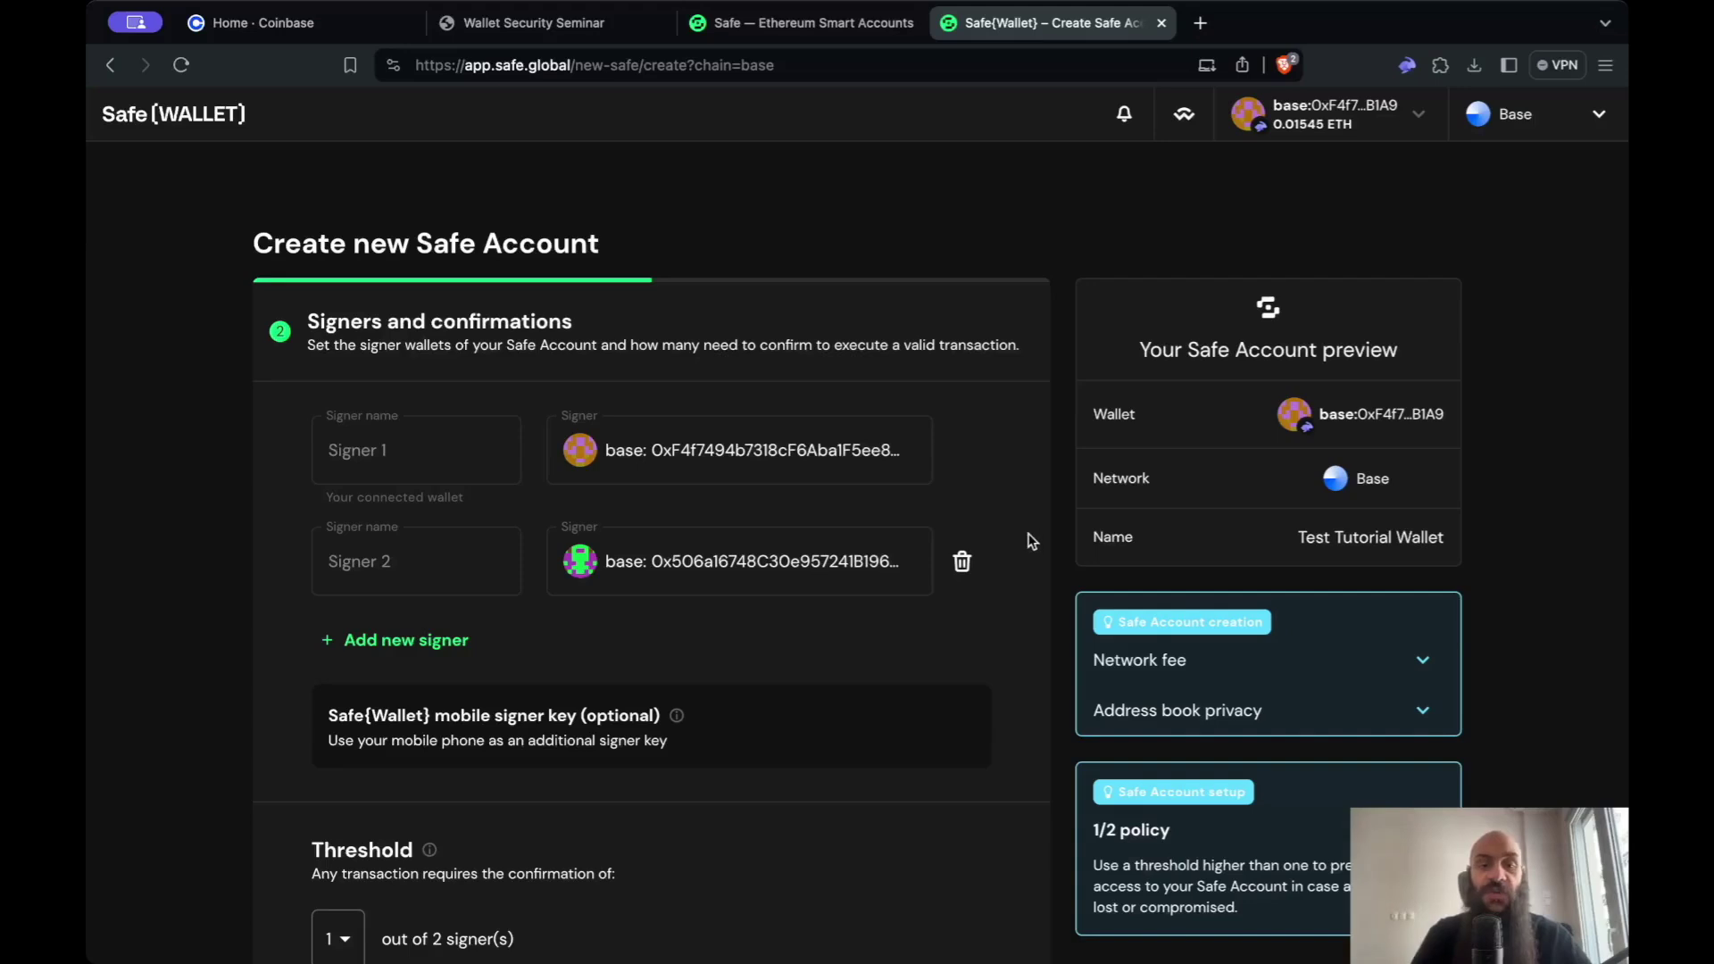
pyautogui.scroll(-1, 990, 580)
# - Set the threshold to 2 out of 2 signers and proceed to review
pyautogui.scroll(-1, 982, 597)
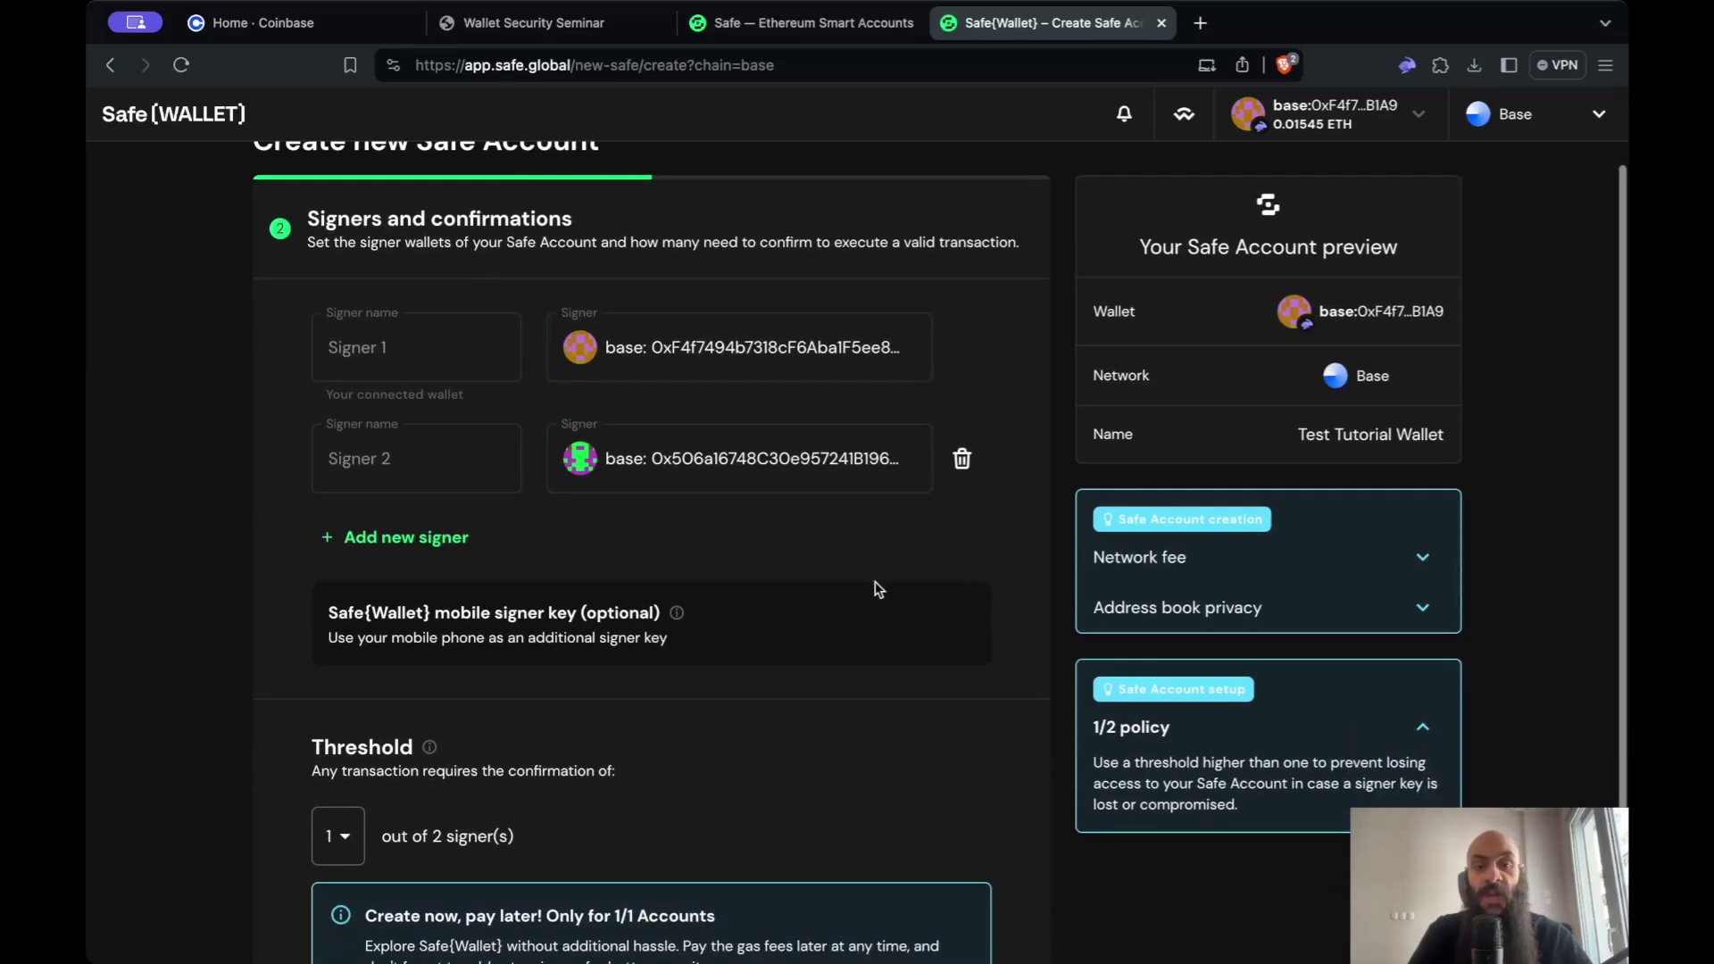
pyautogui.scroll(1, 875, 582)
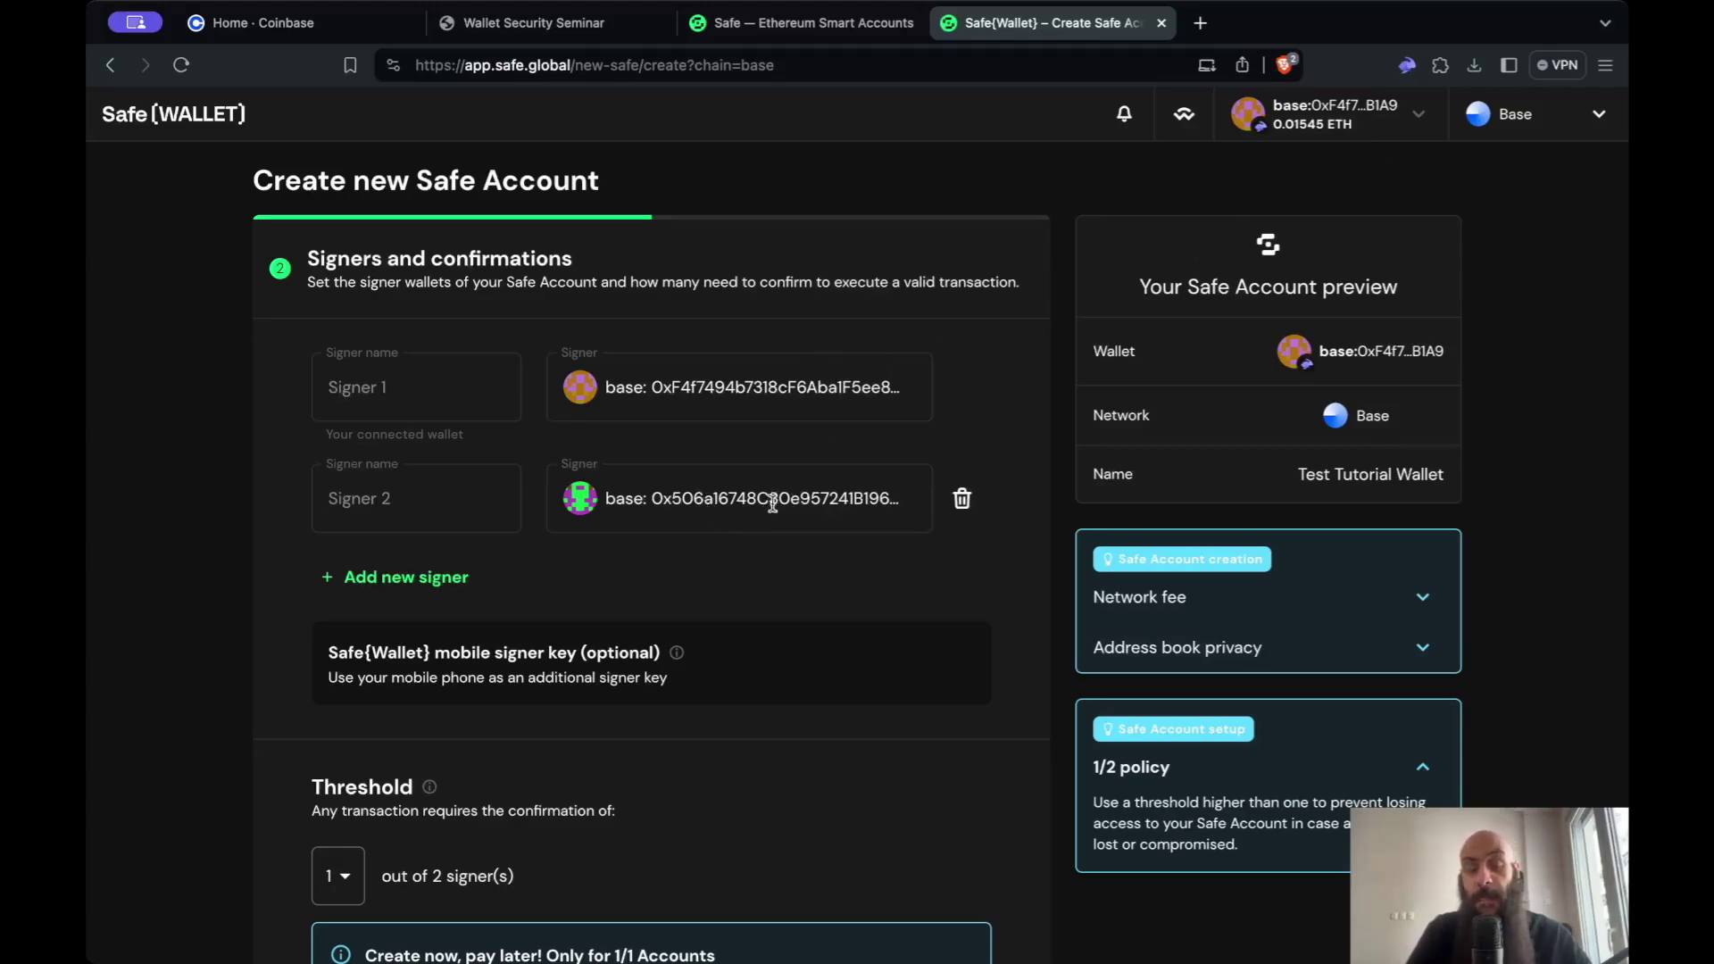
pyautogui.scroll(-3, 777, 502)
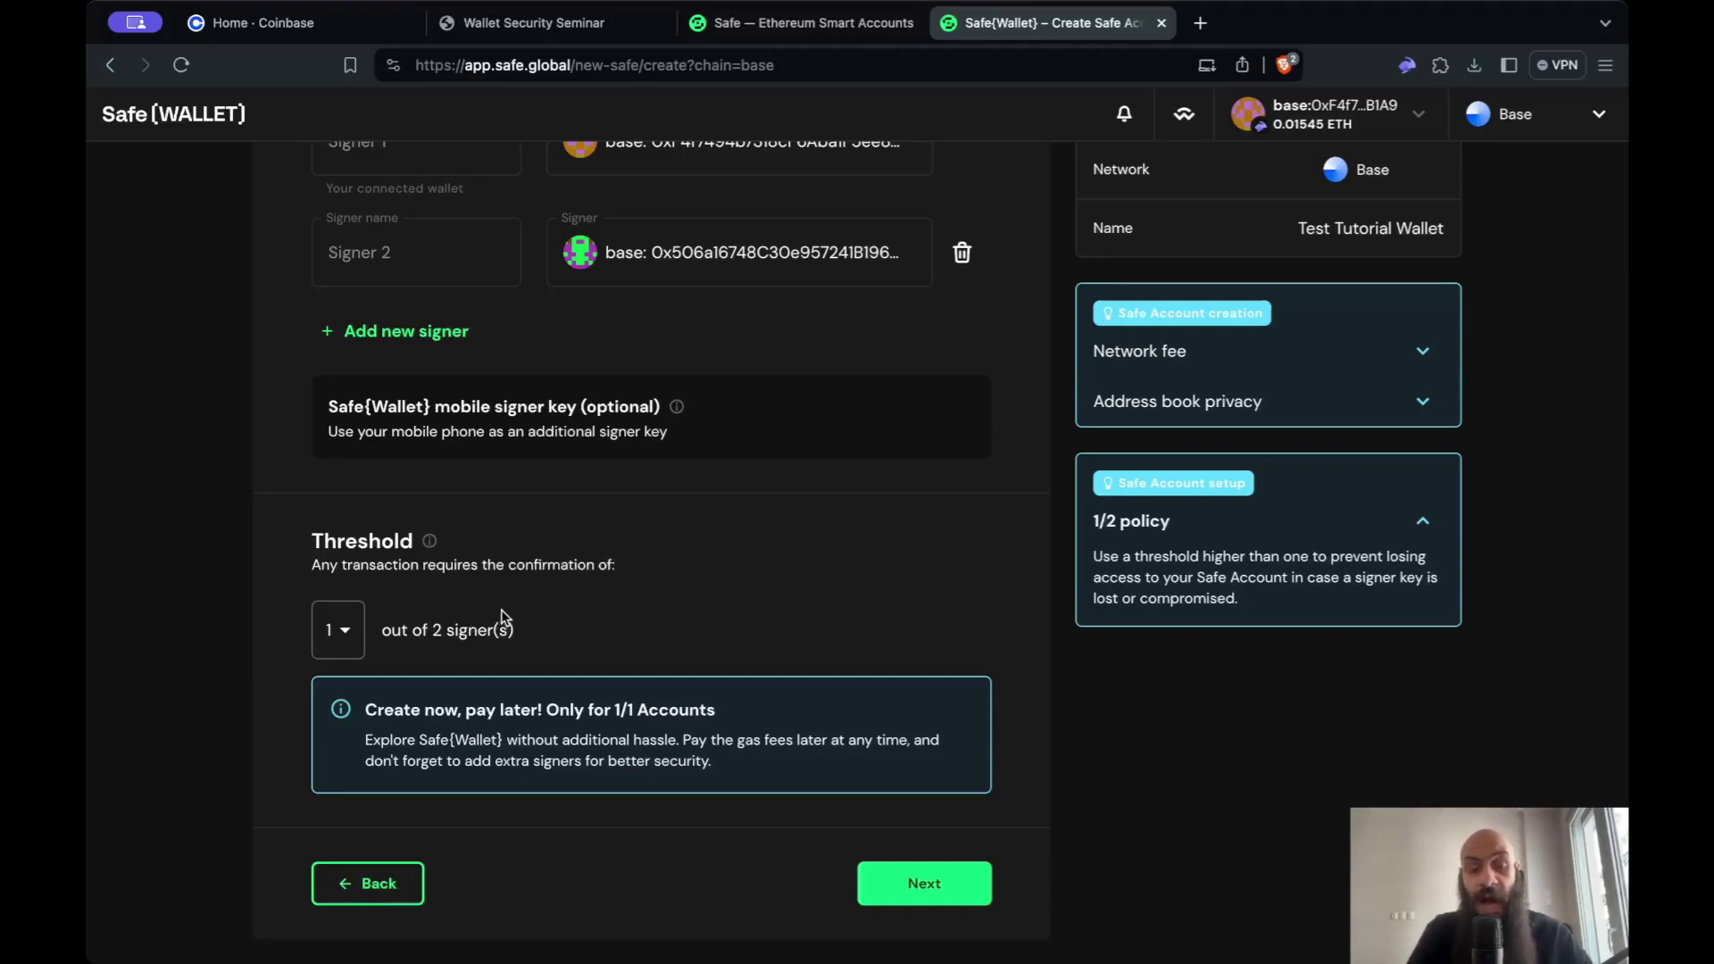
pyautogui.click(355, 634)
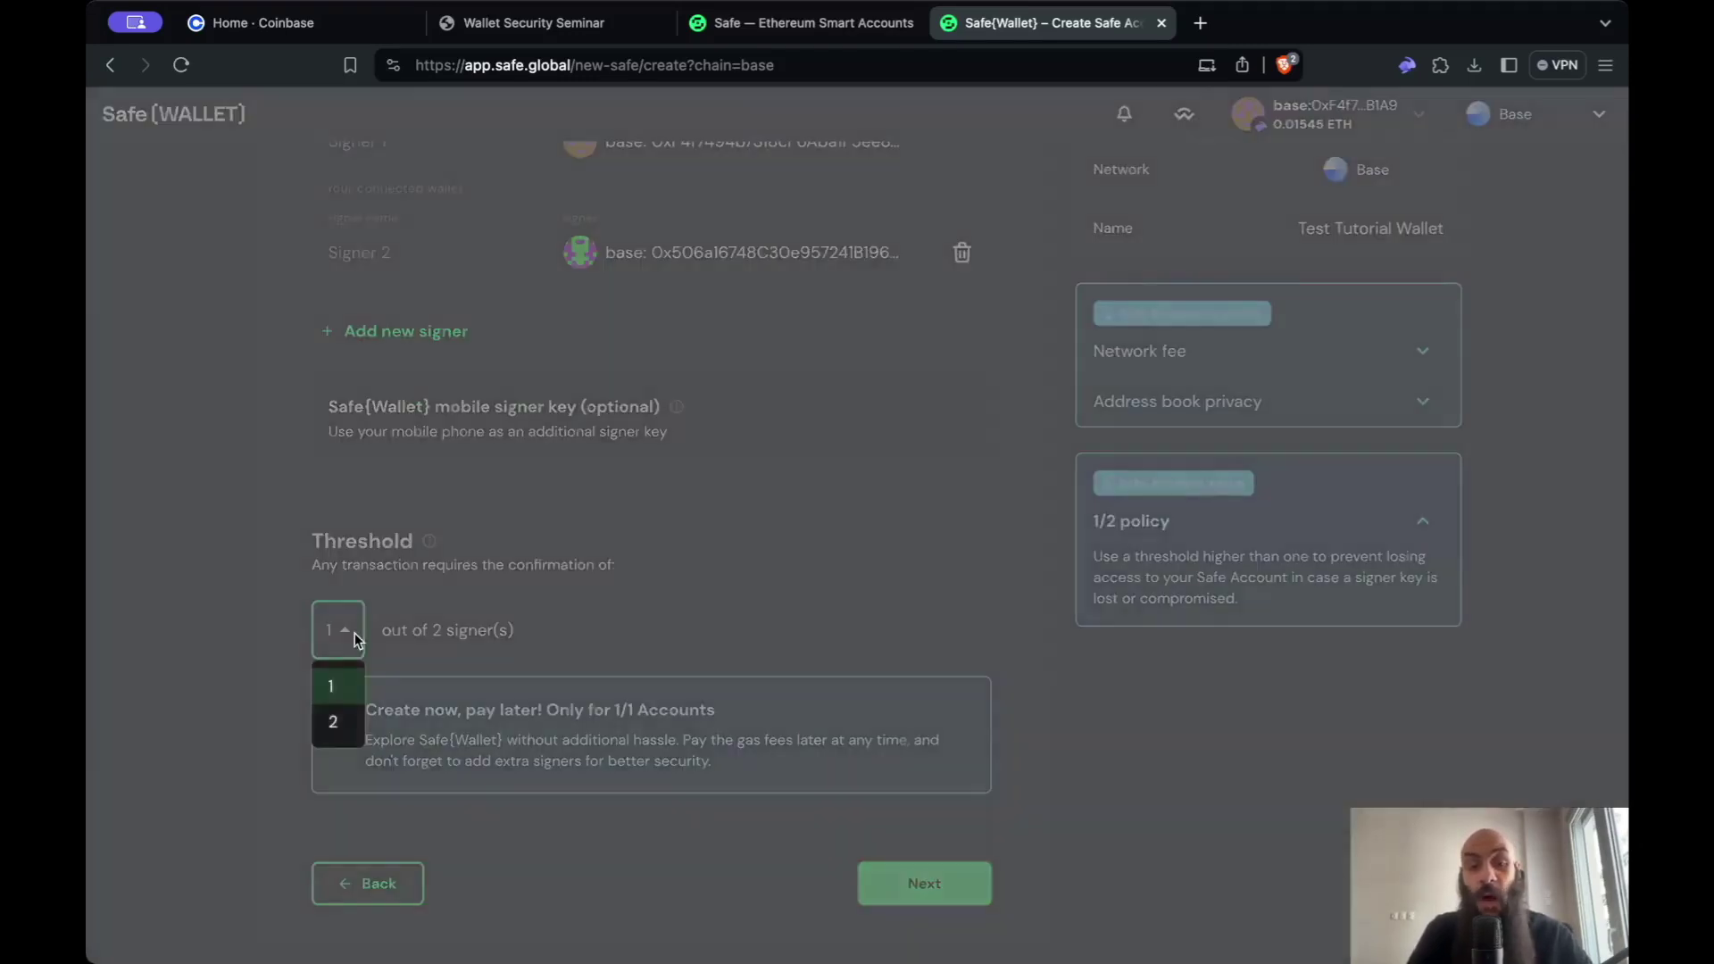
pyautogui.click(336, 719)
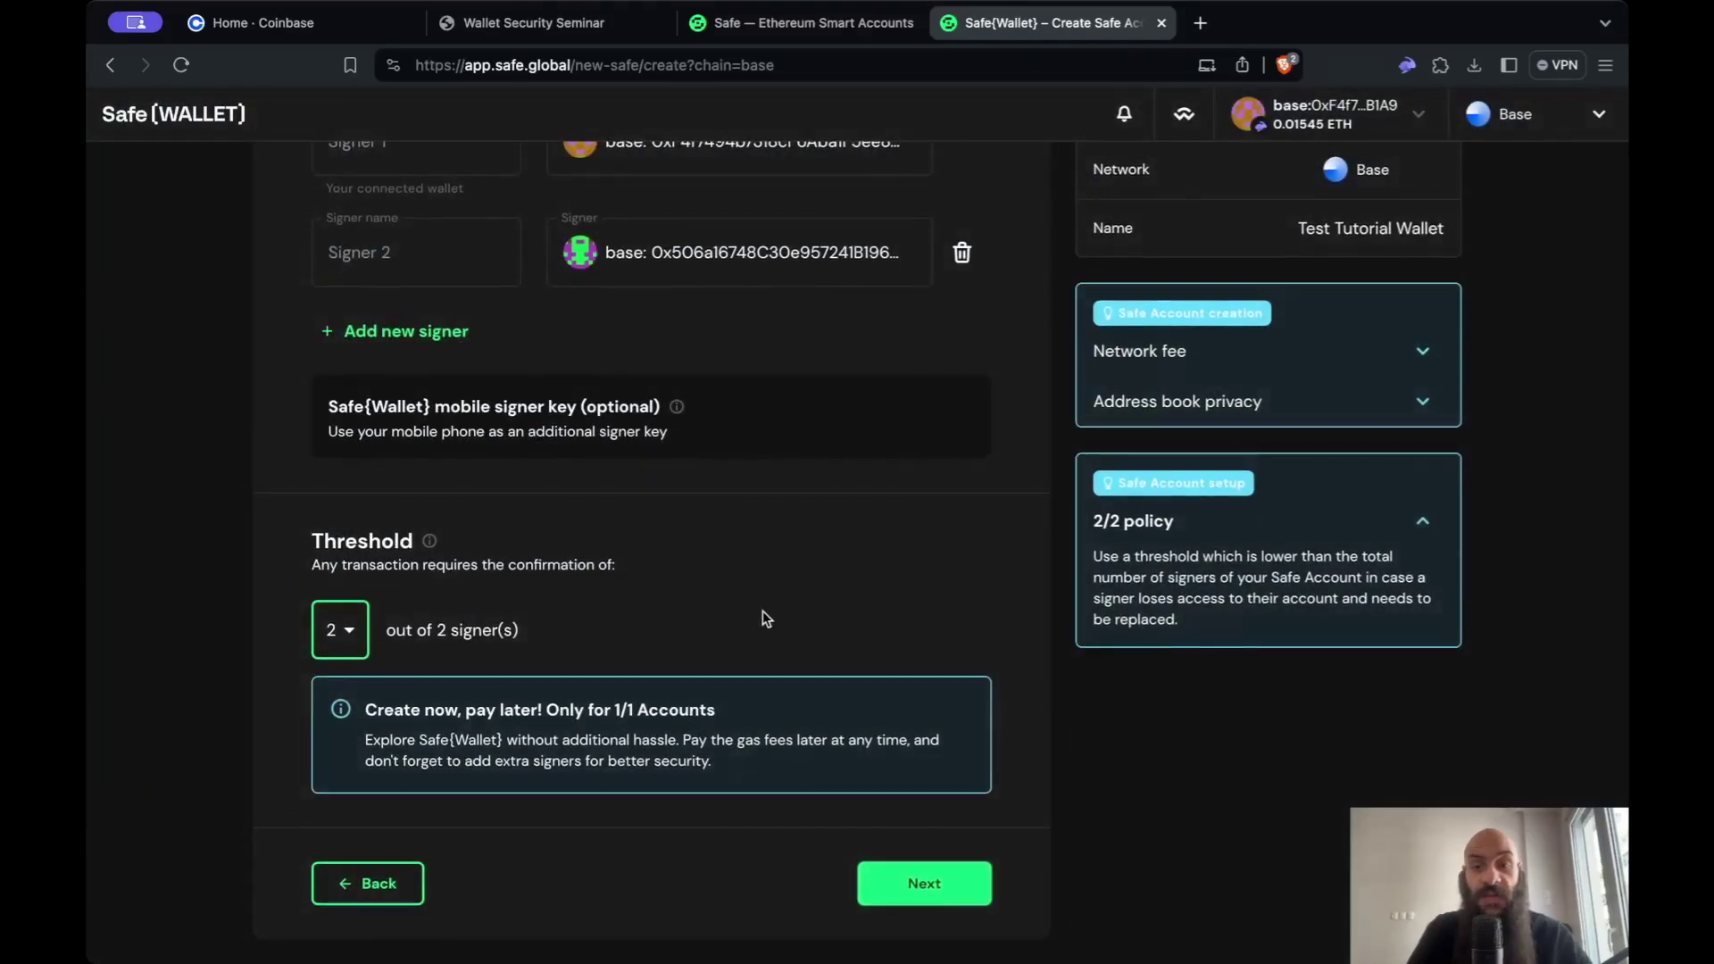
pyautogui.scroll(3, 834, 623)
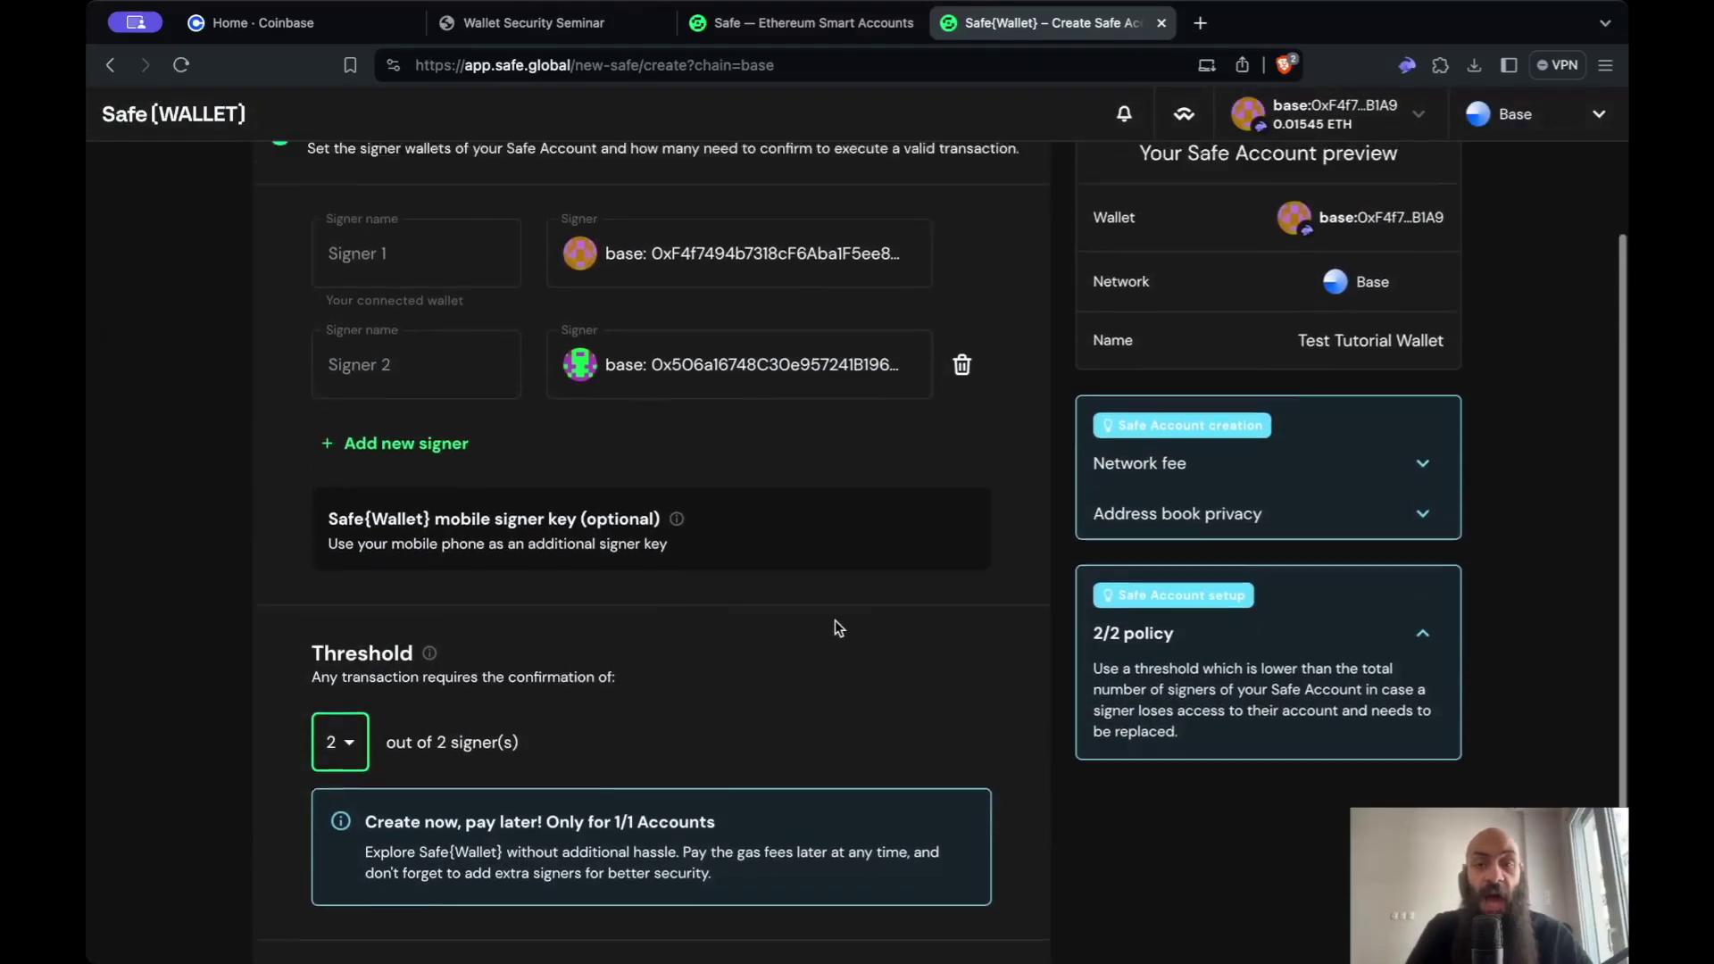
pyautogui.scroll(-3, 948, 837)
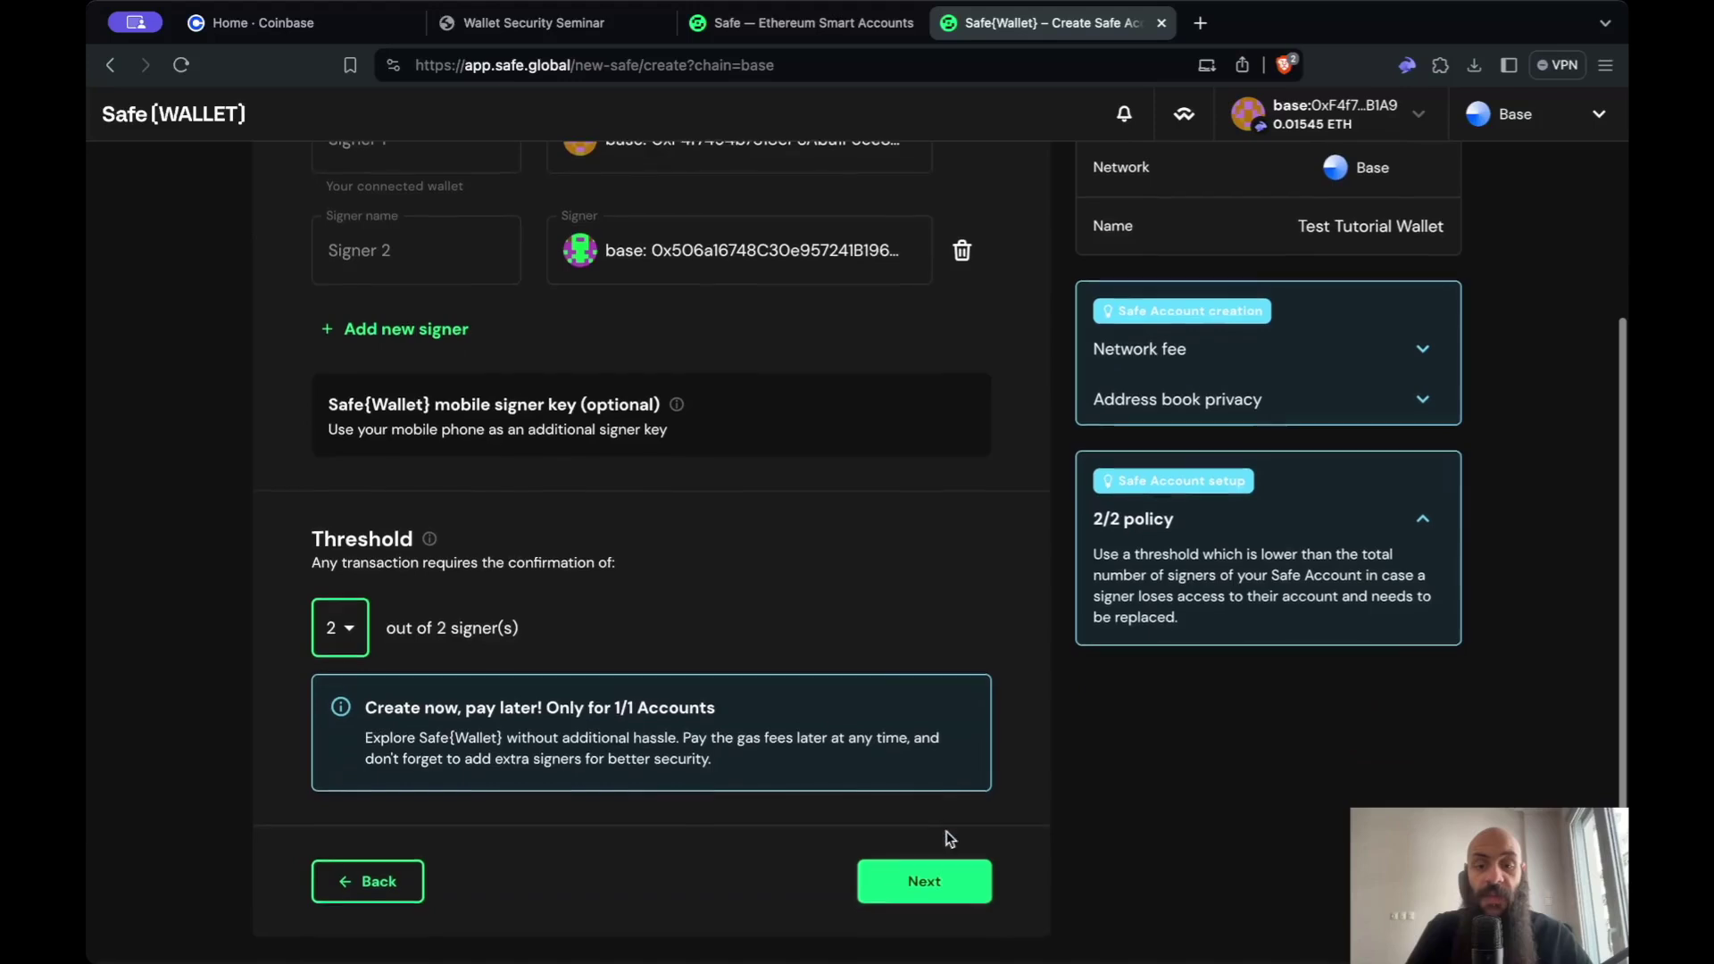
pyautogui.click(922, 884)
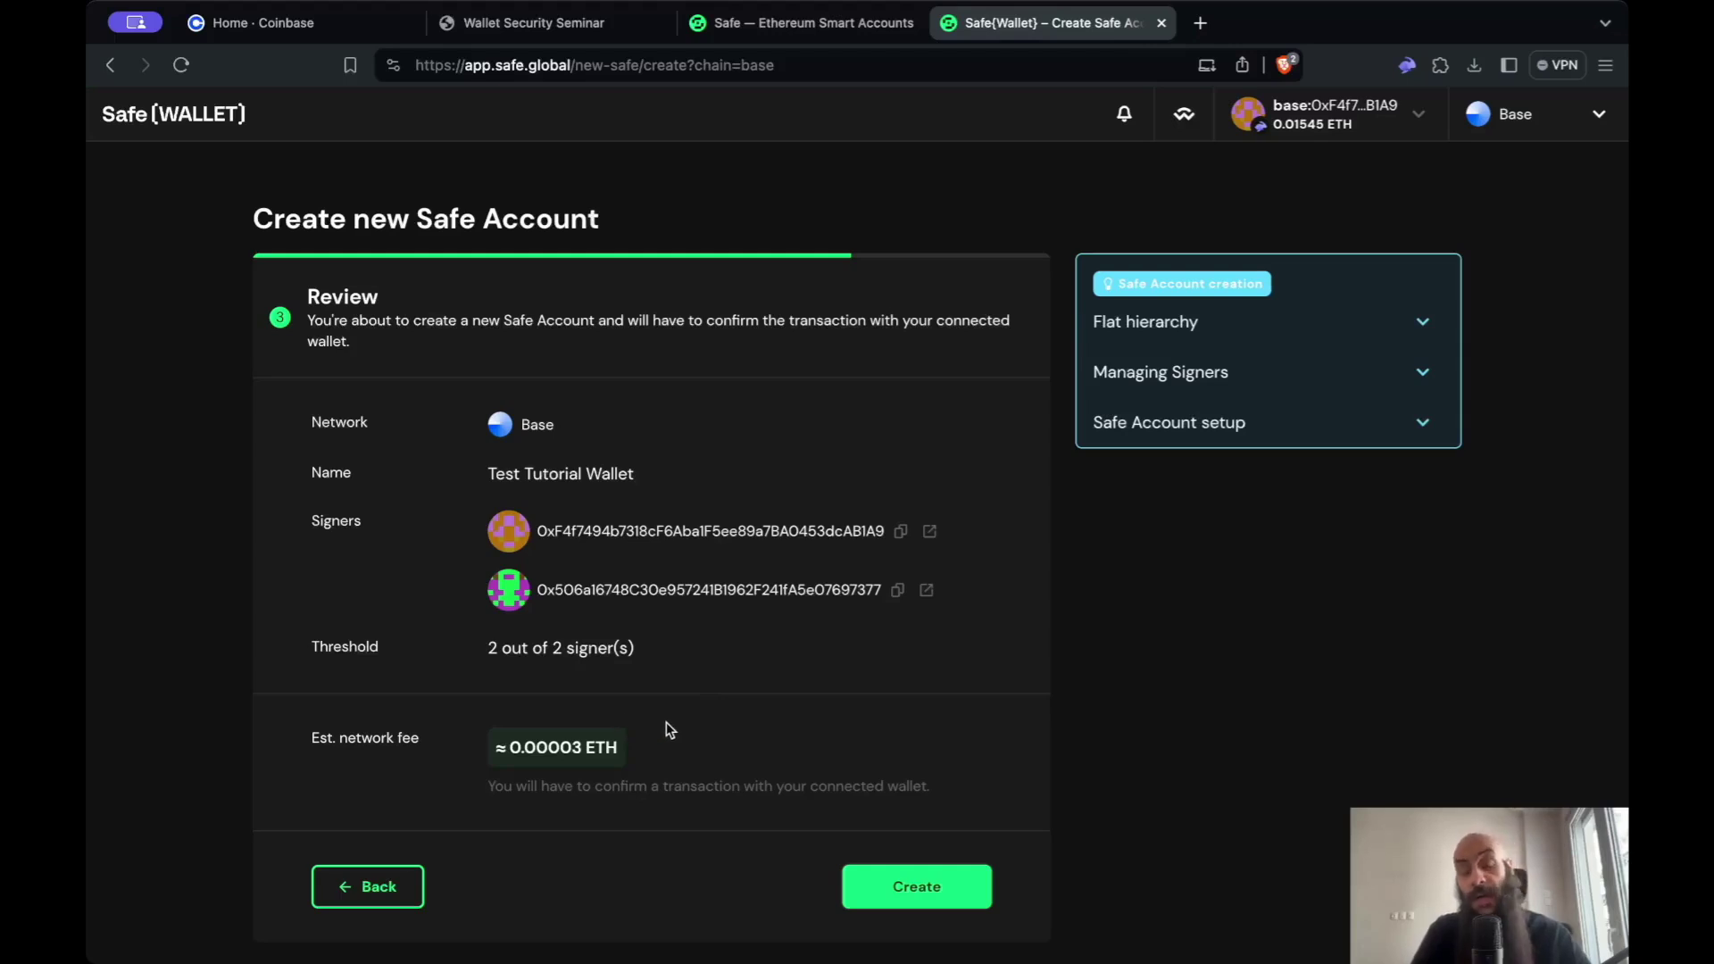
pyautogui.click(920, 888)
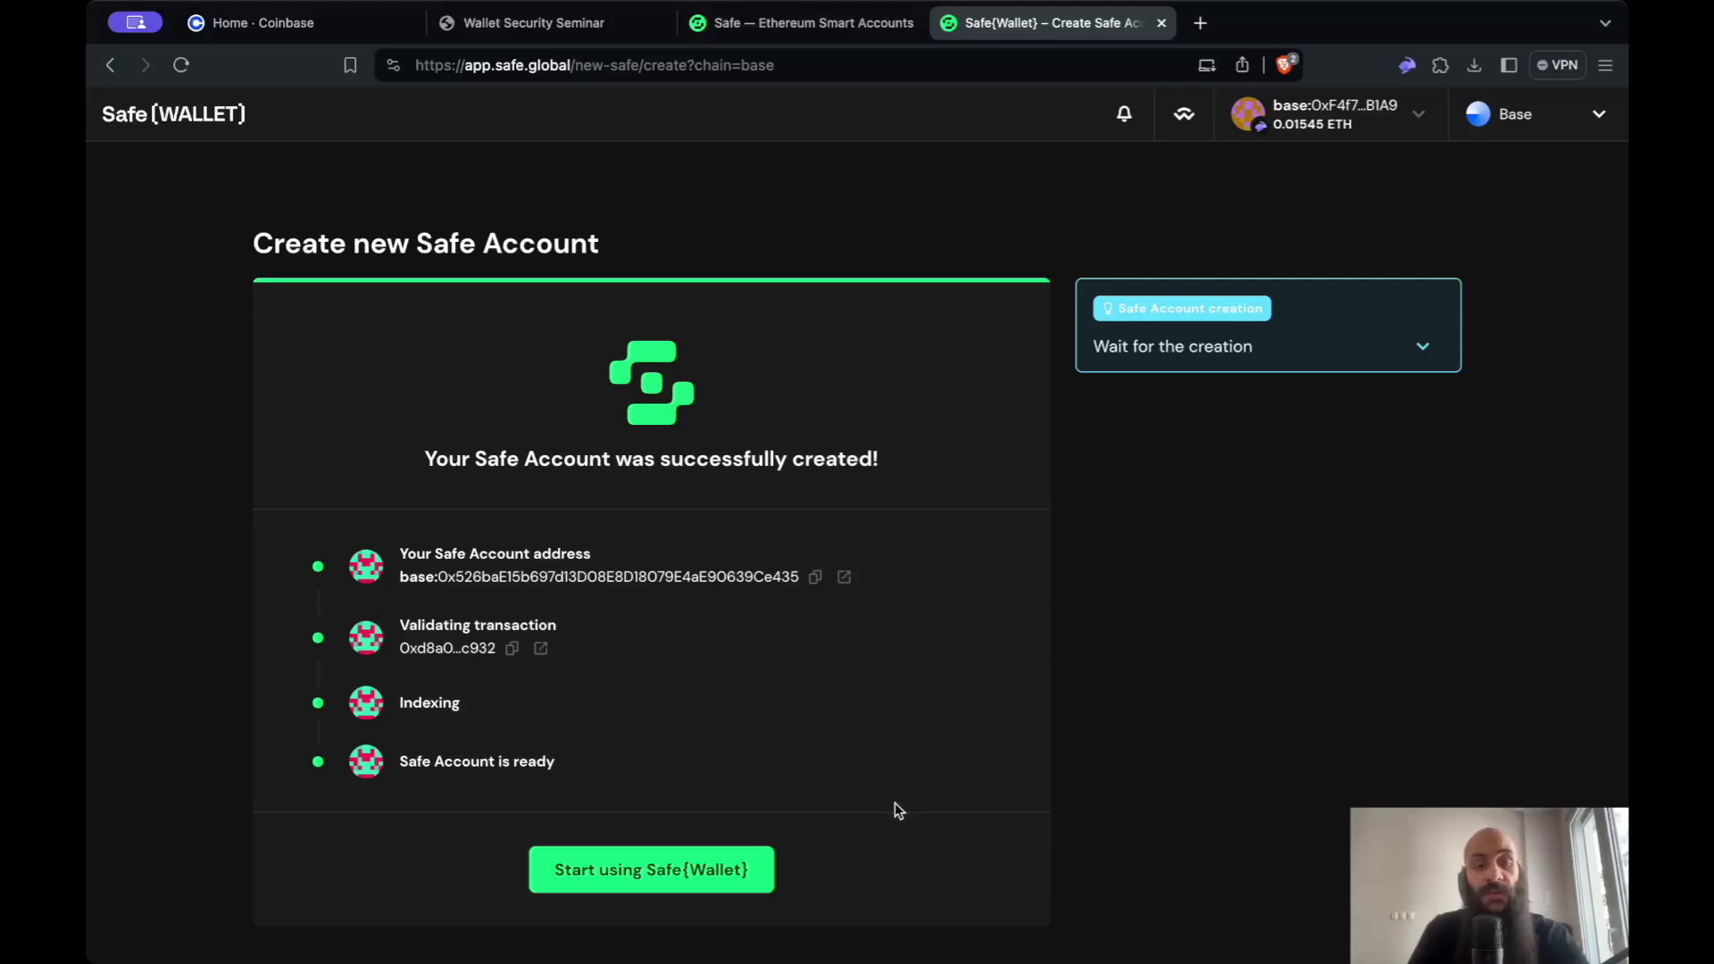
# - Open the newly deployed Test Tutorial Wallet's dashboard
pyautogui.click(741, 875)
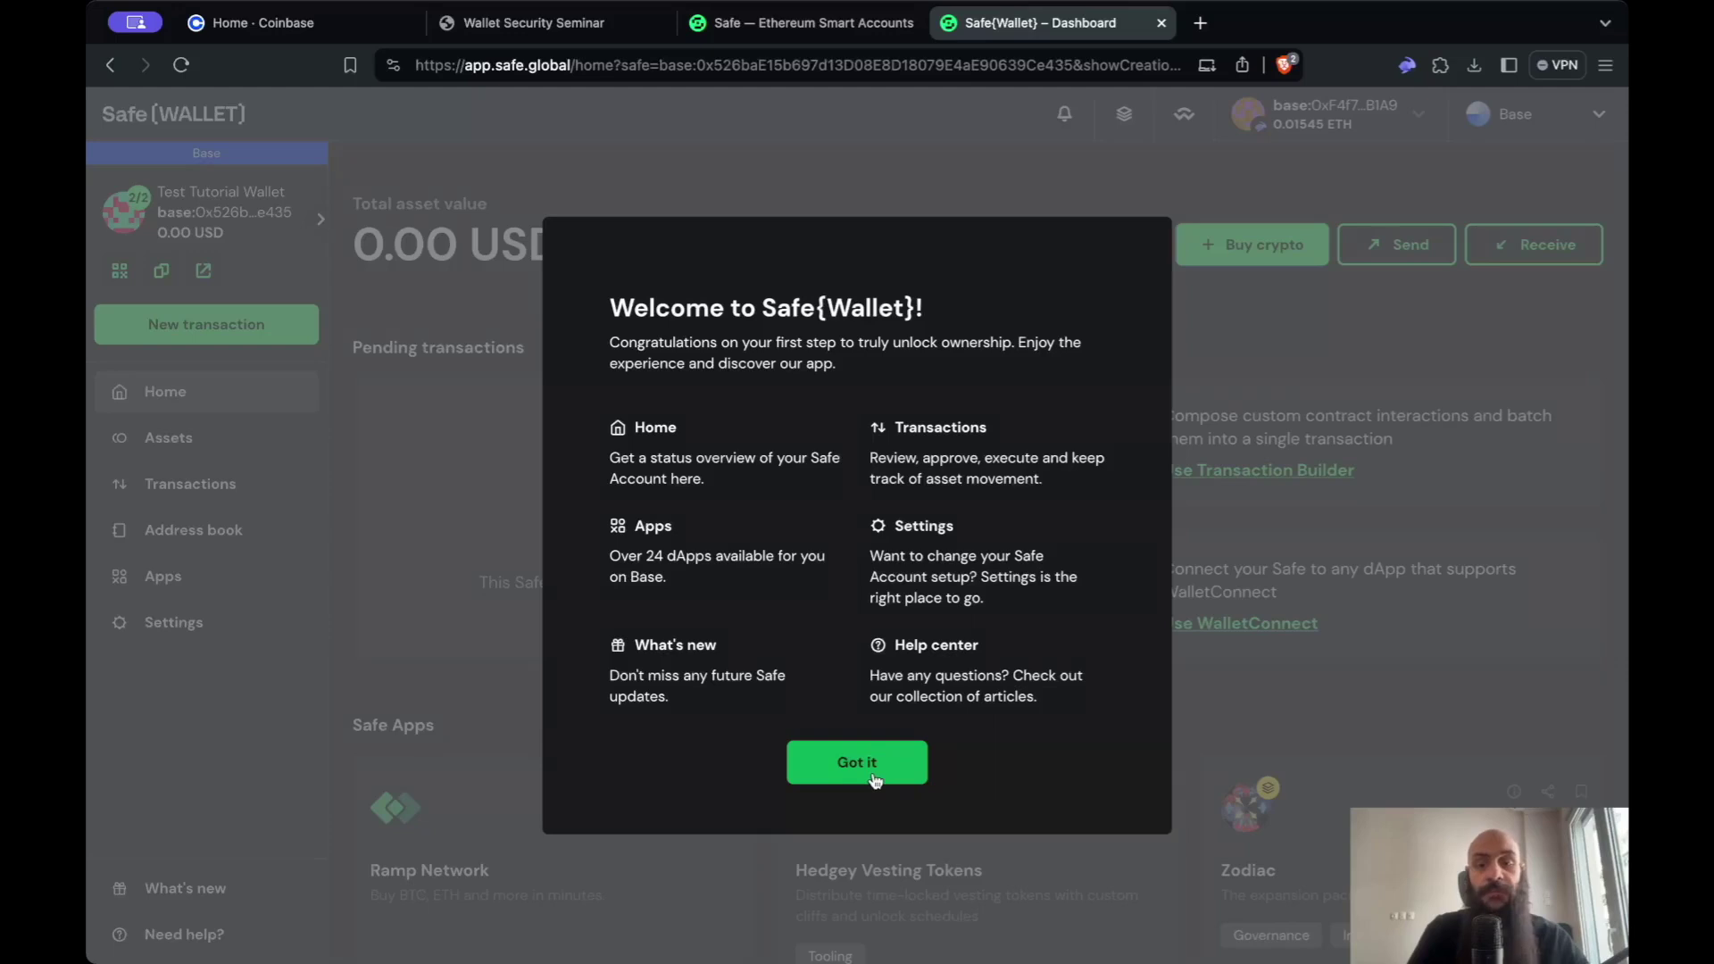
# - Dismiss the welcome overview and go to the Address book page
pyautogui.click(882, 771)
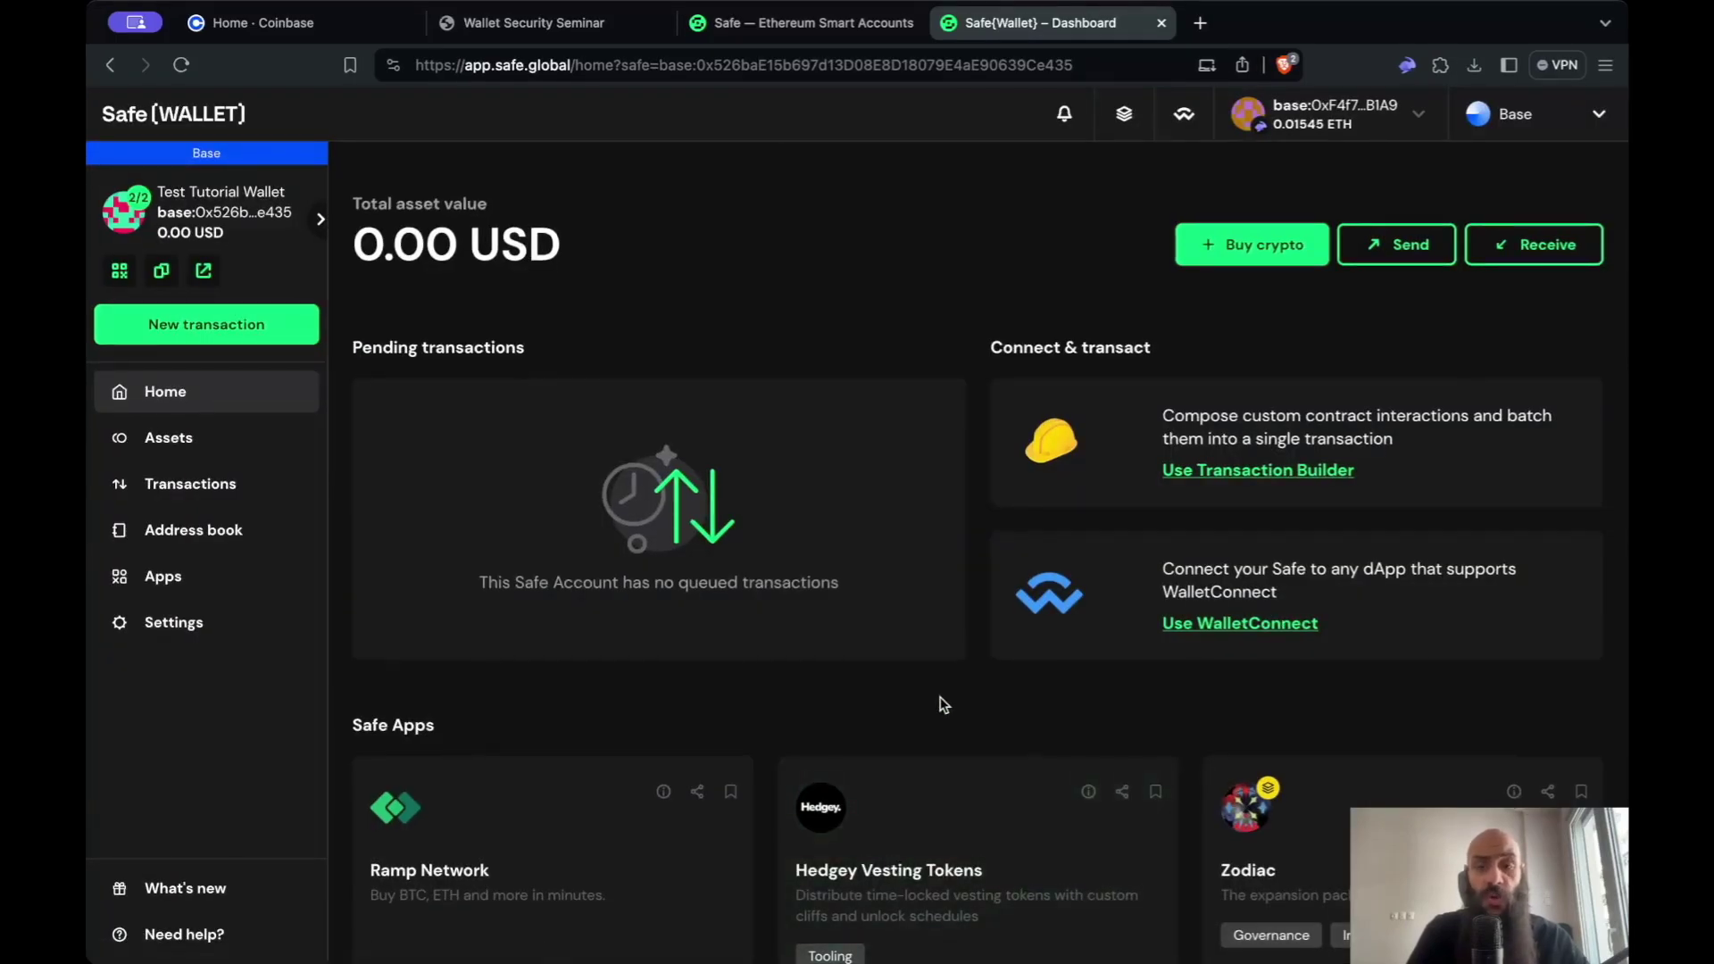
pyautogui.scroll(-1, 942, 706)
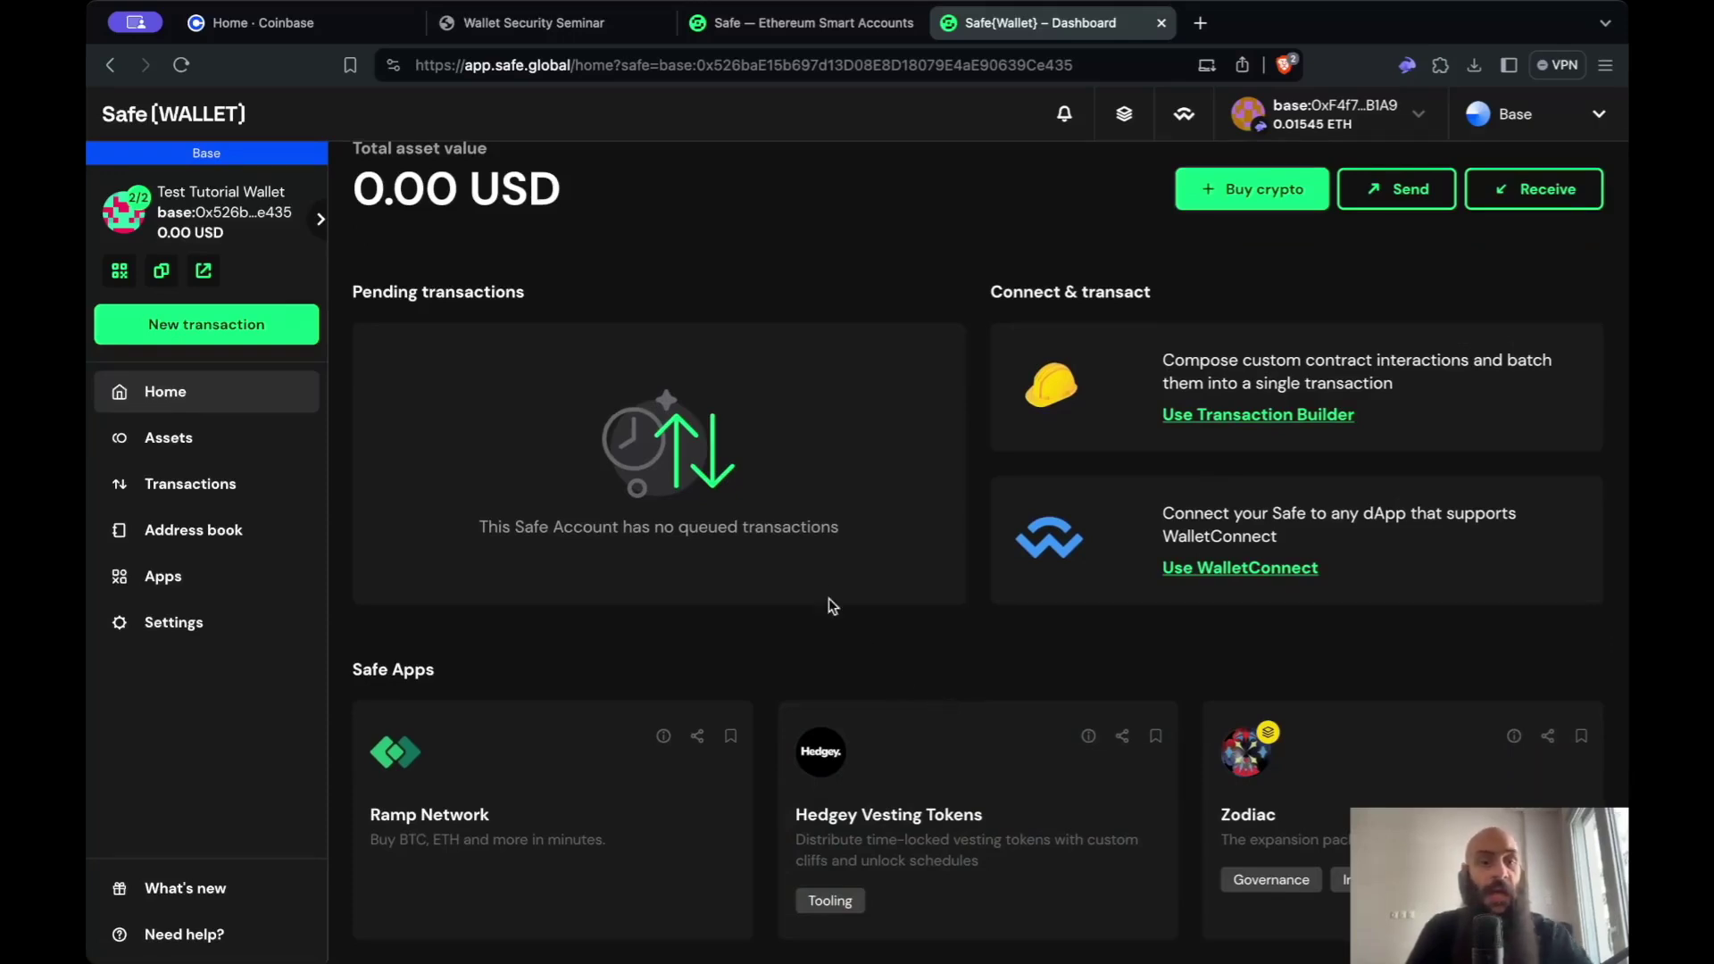
pyautogui.scroll(1, 757, 298)
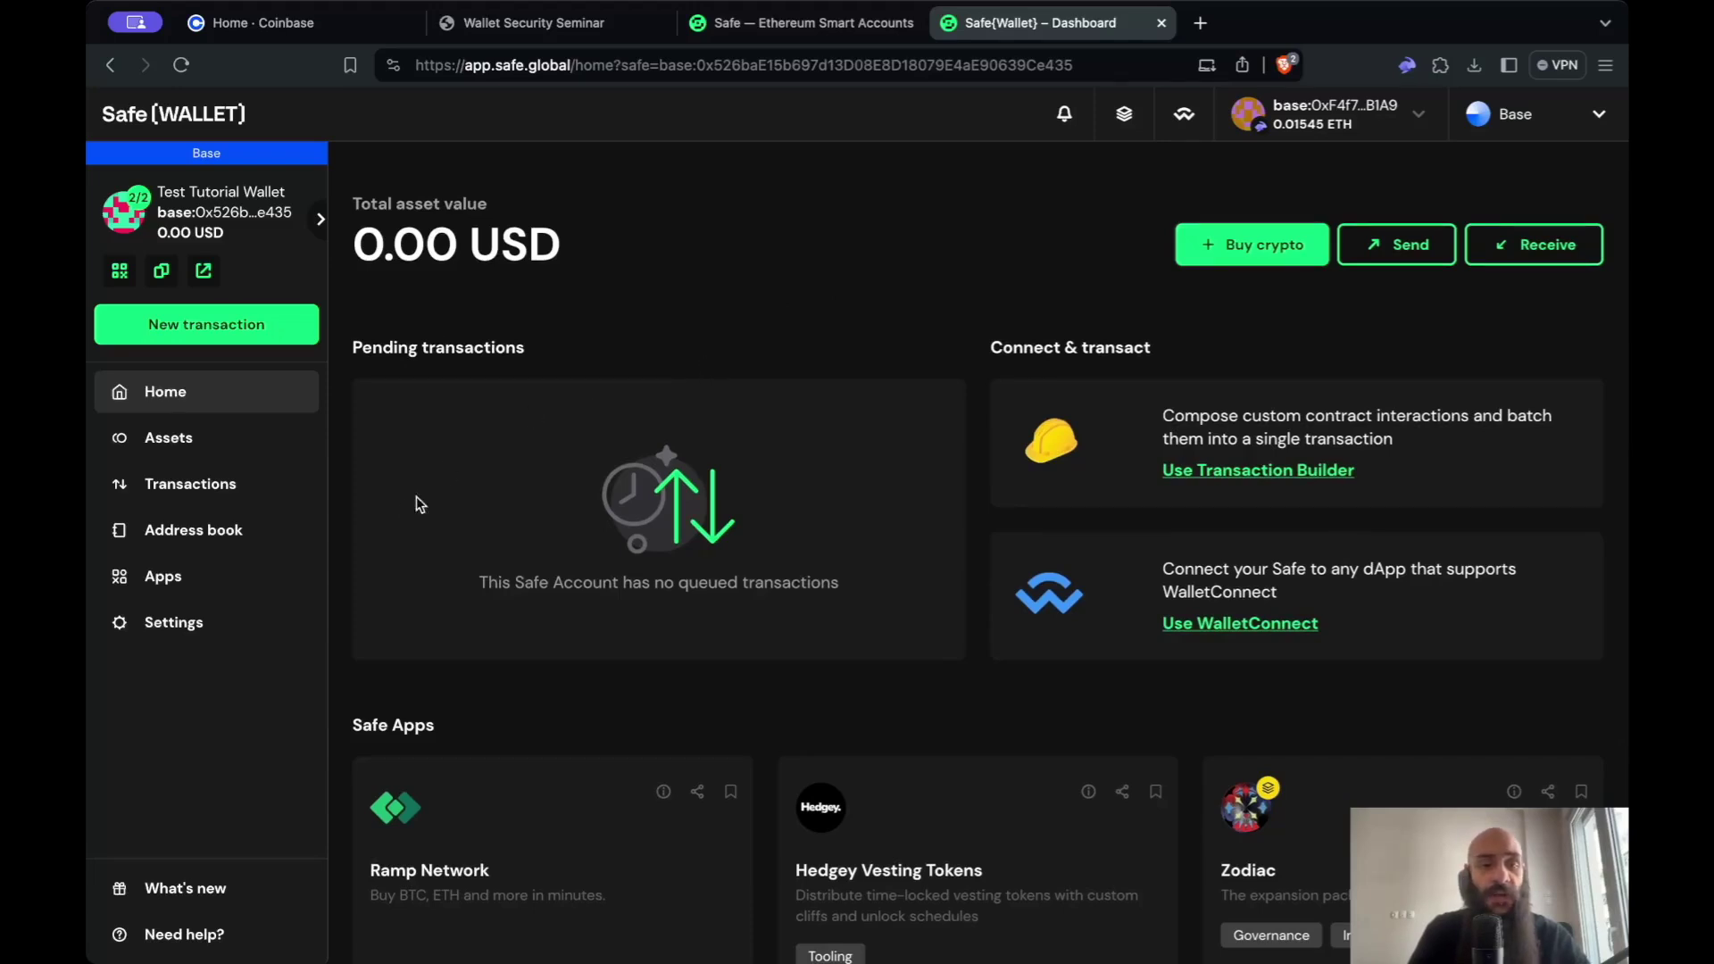
pyautogui.click(263, 529)
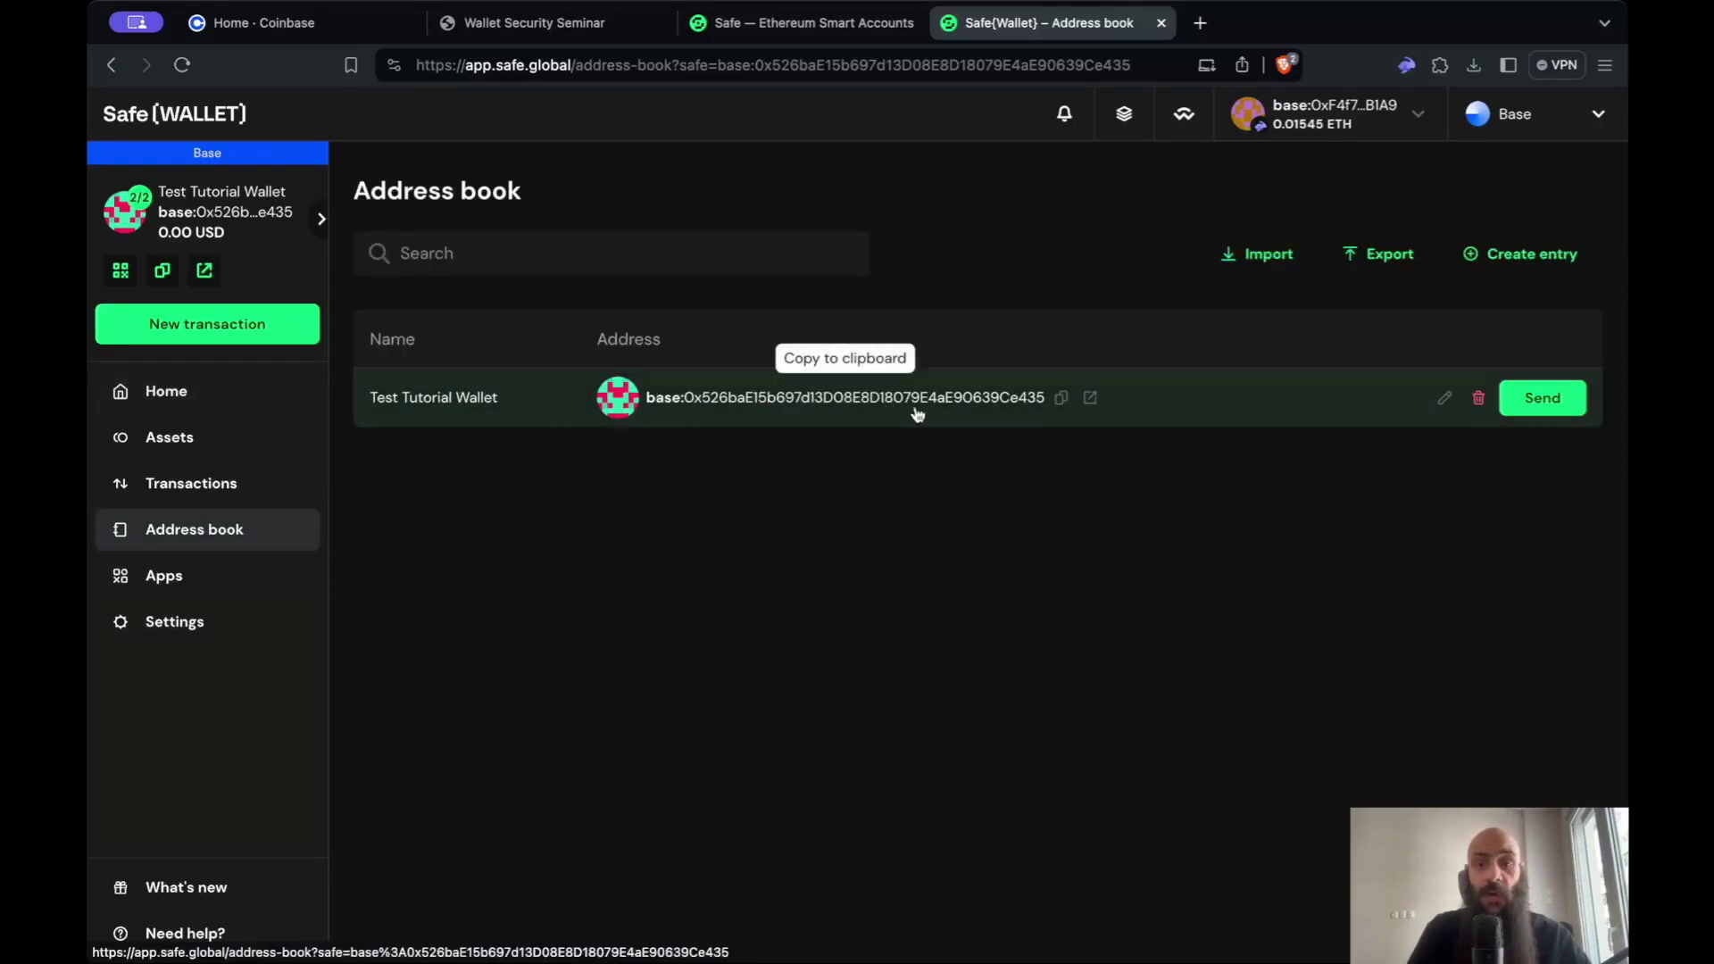
# - Copy the Safe Account's address and open the Rabby wallet extension
pyautogui.click(1063, 402)
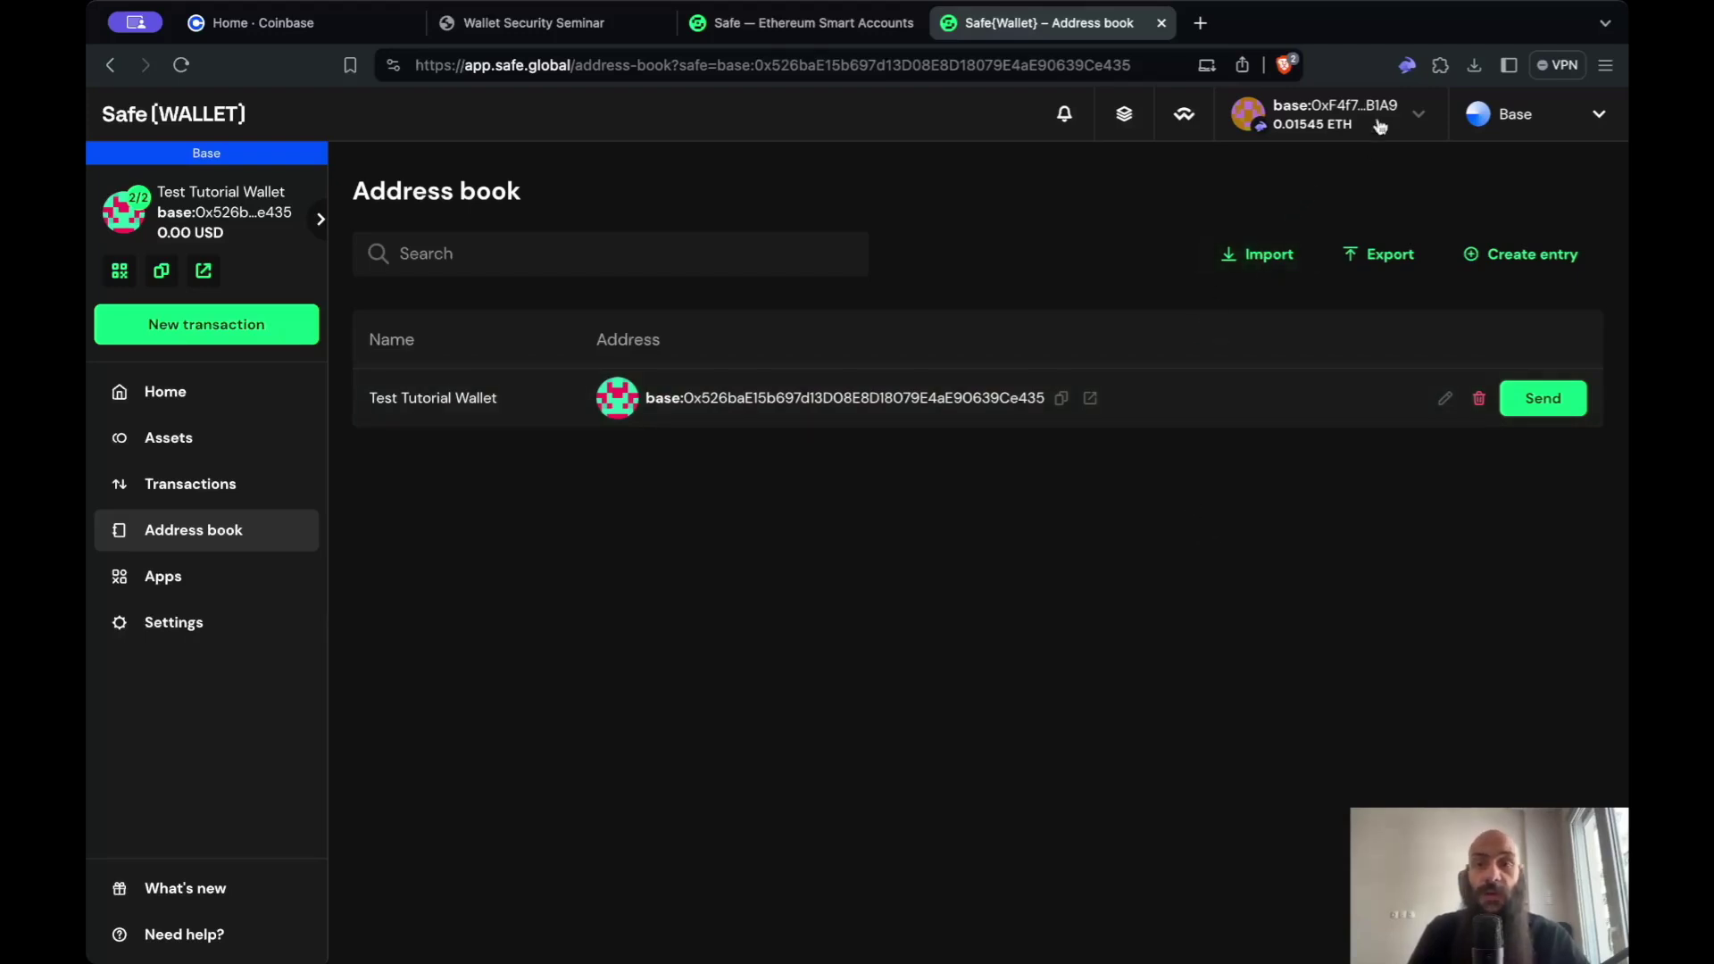
pyautogui.click(1407, 64)
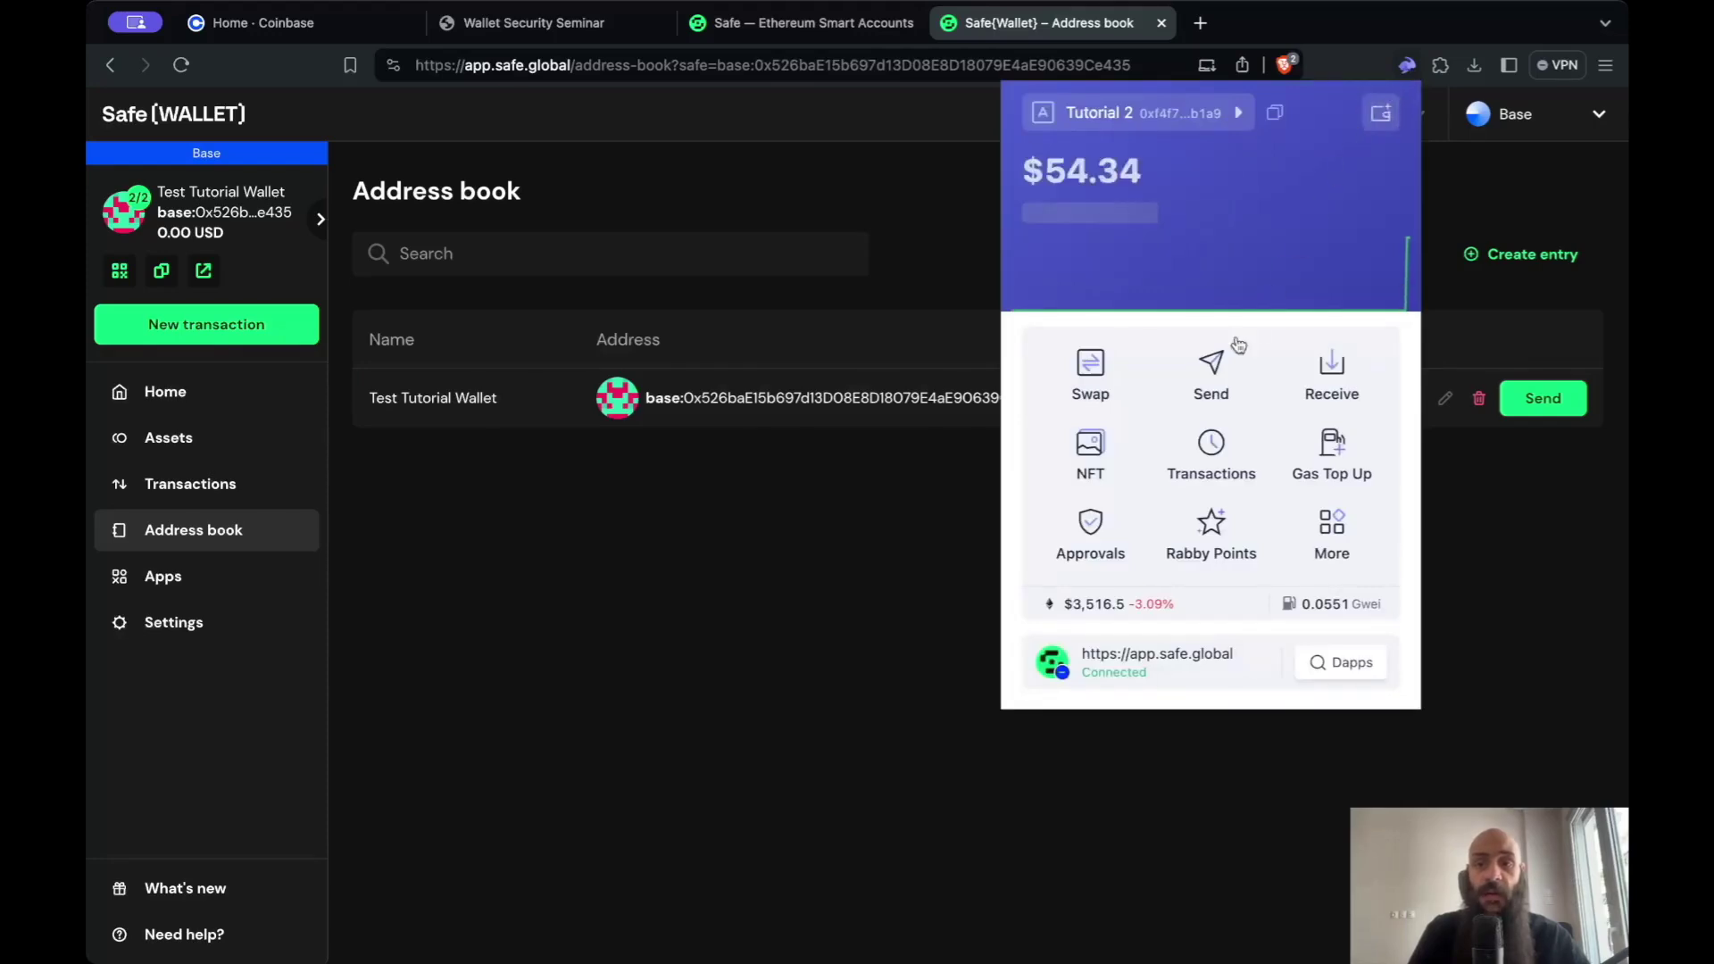
# - Start an ETH send to the Safe account's address, removing the 'base:' prefix
pyautogui.click(1225, 370)
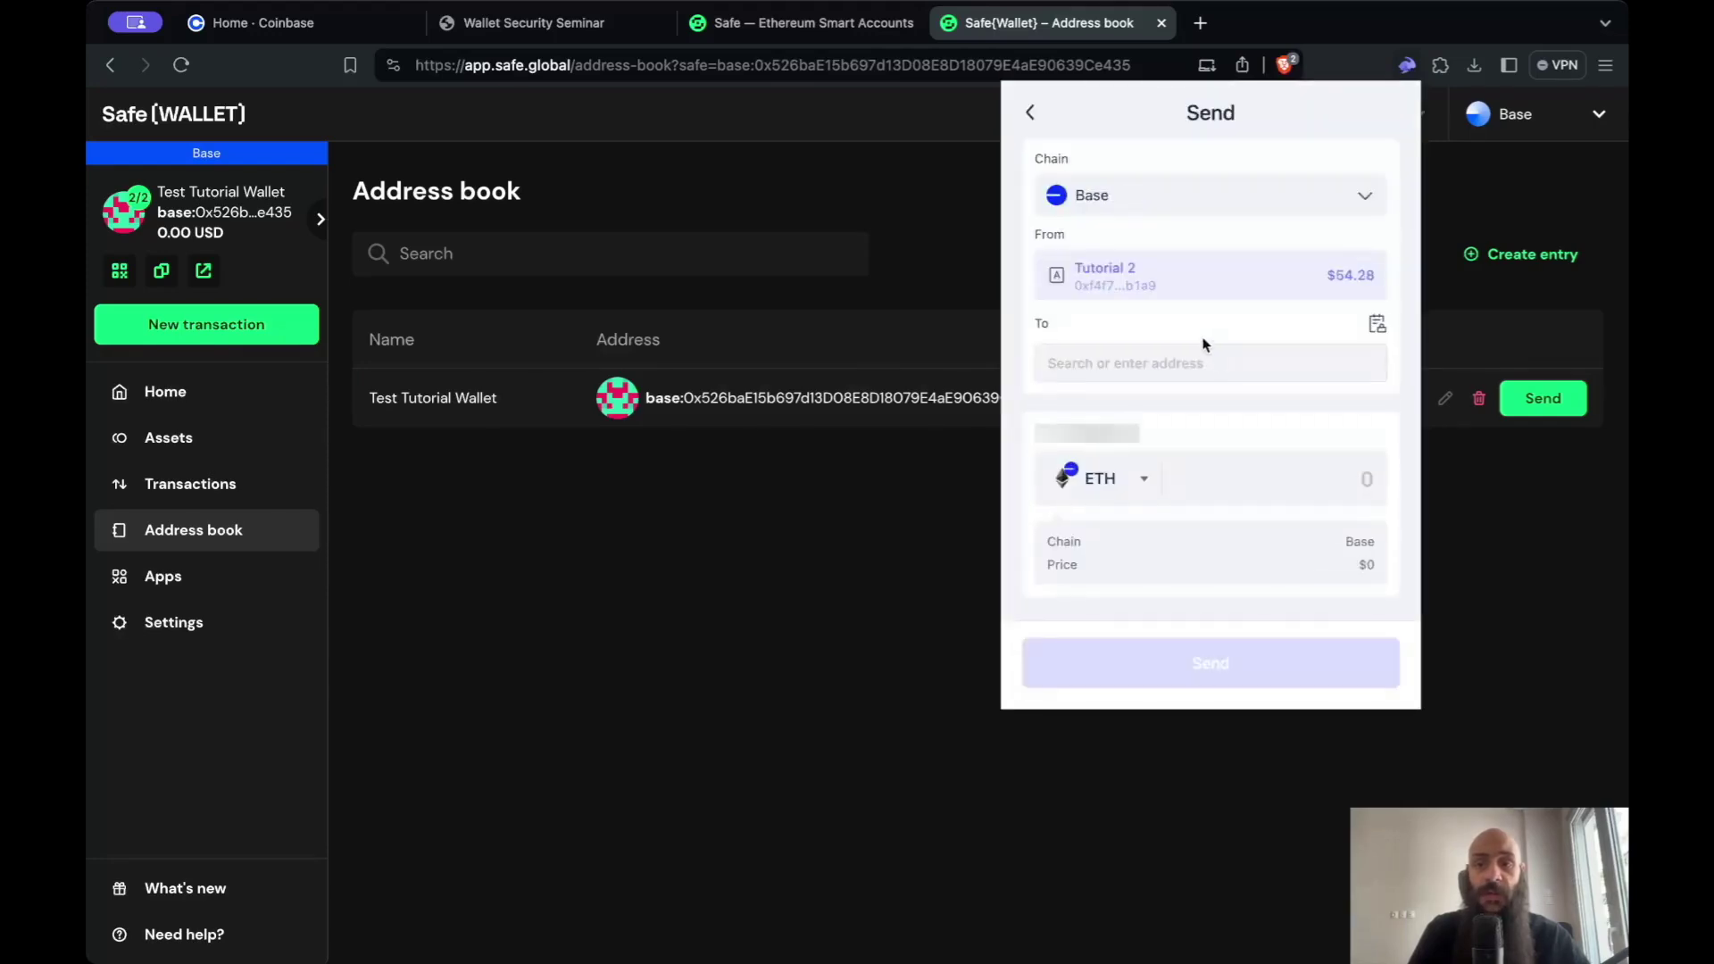
pyautogui.write('base:0x526baE15b697d13D08E8D18079E4aE90639Ce435')
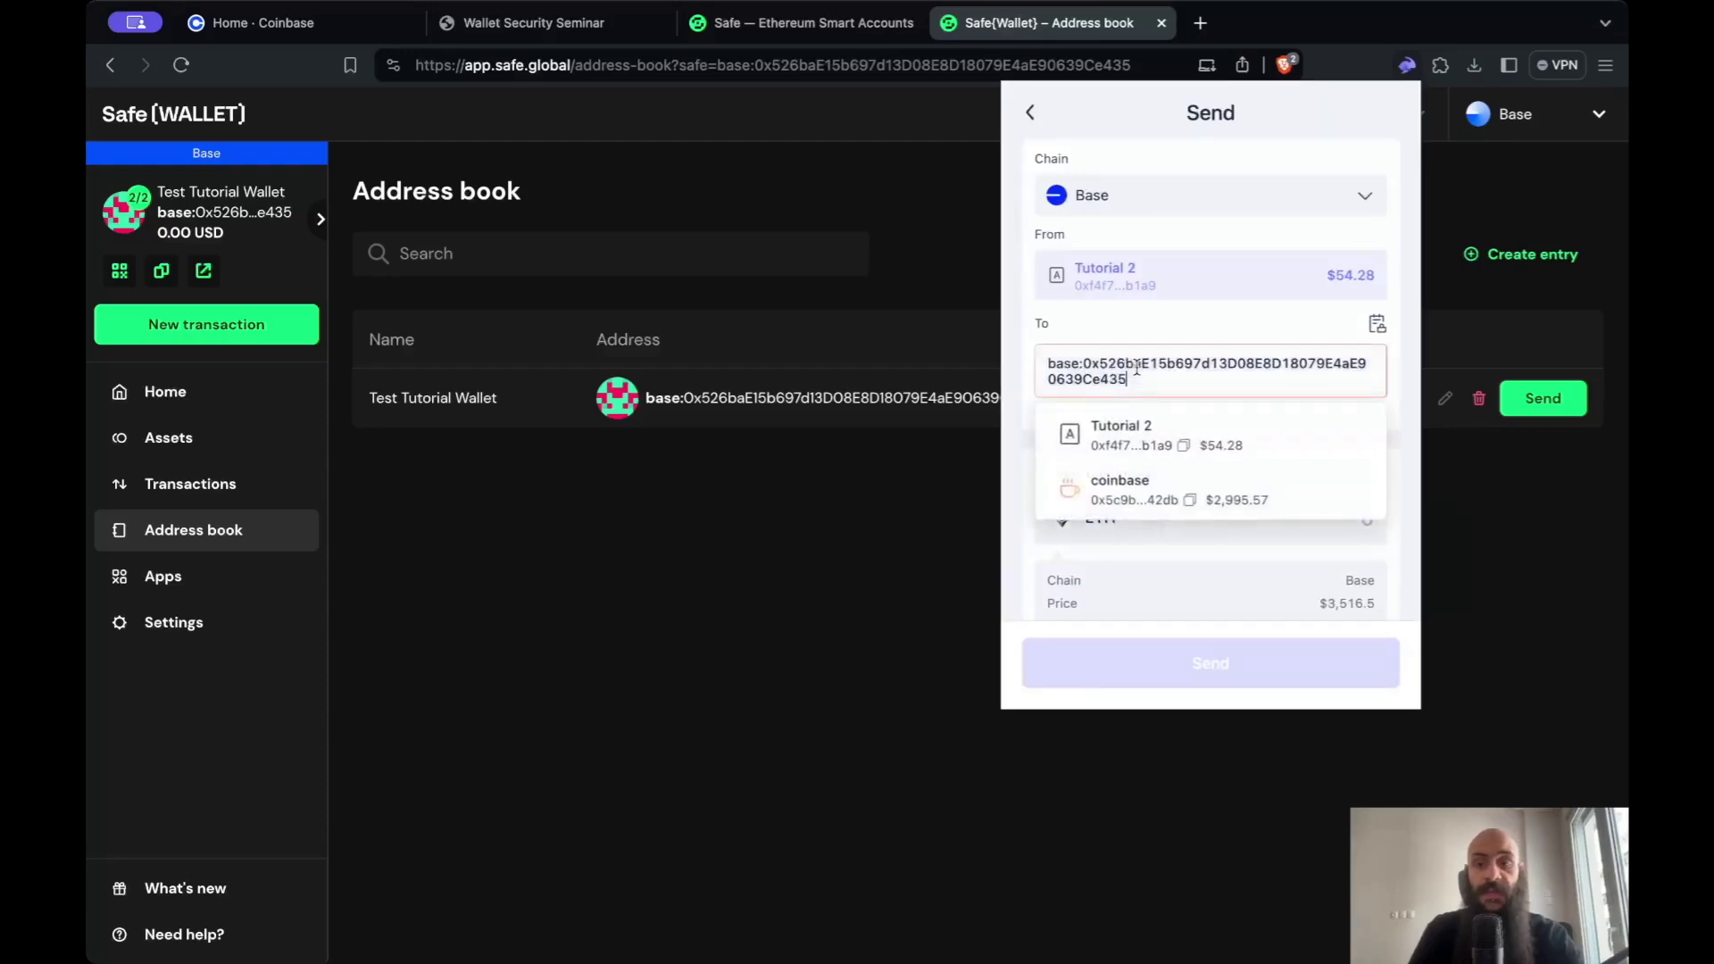
pyautogui.moveTo(1085, 363); pyautogui.dragTo(1032, 366)
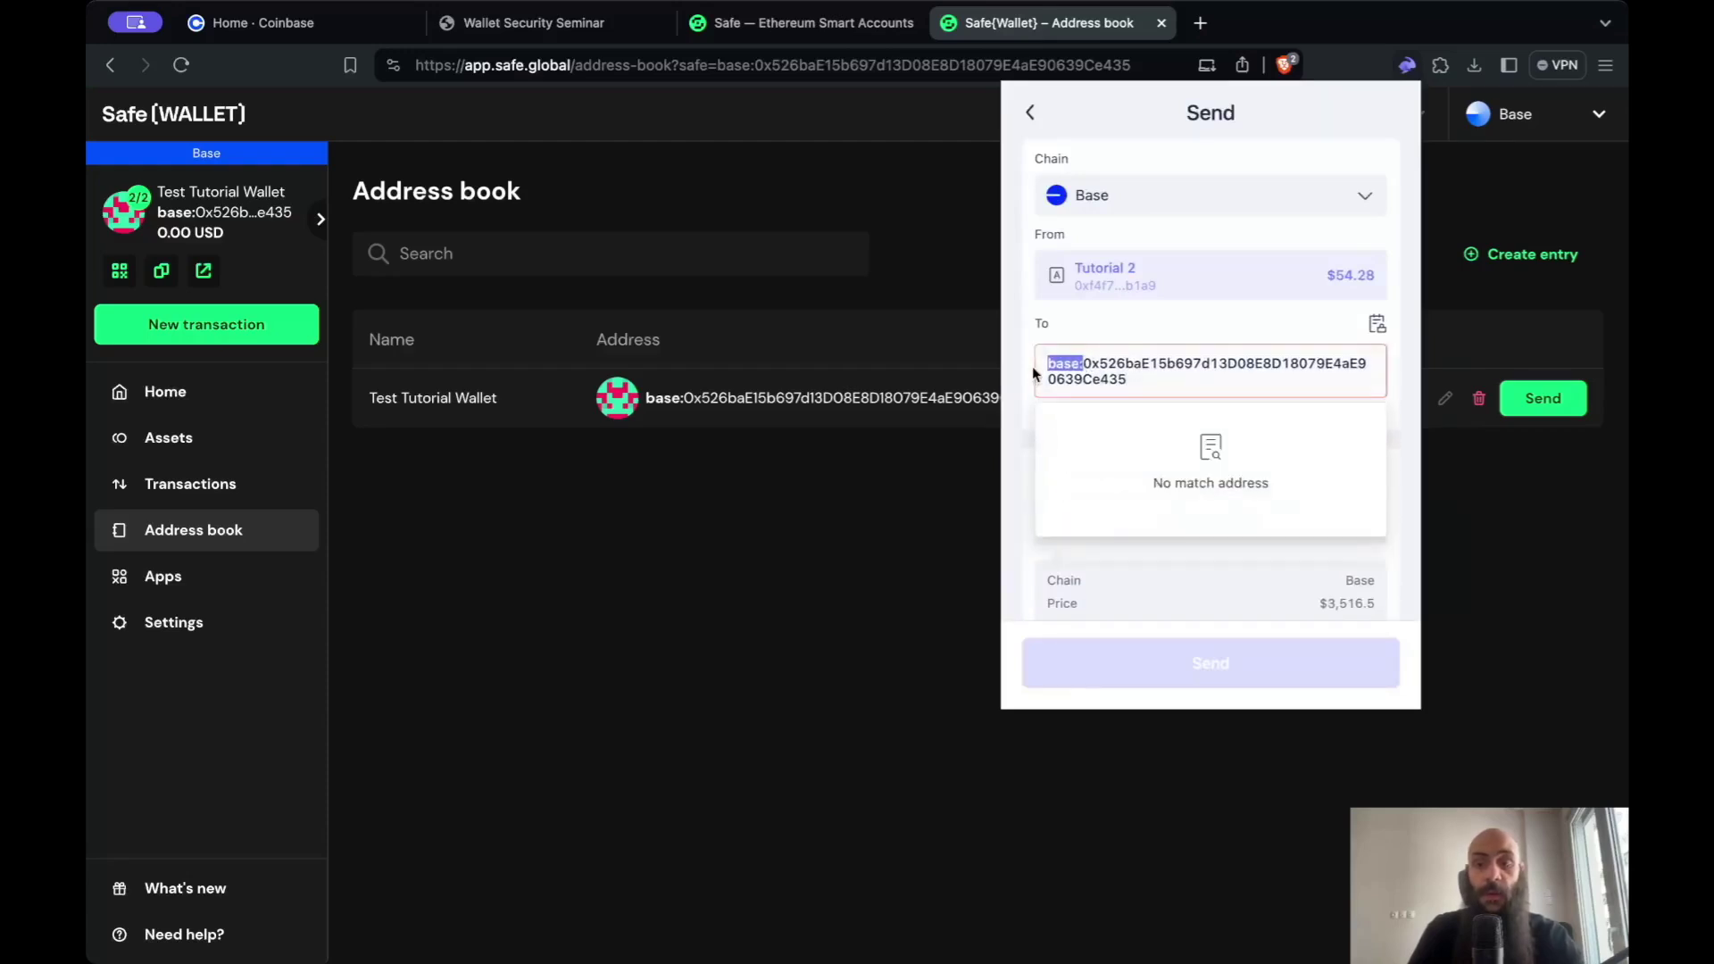
pyautogui.press('BackSpace')
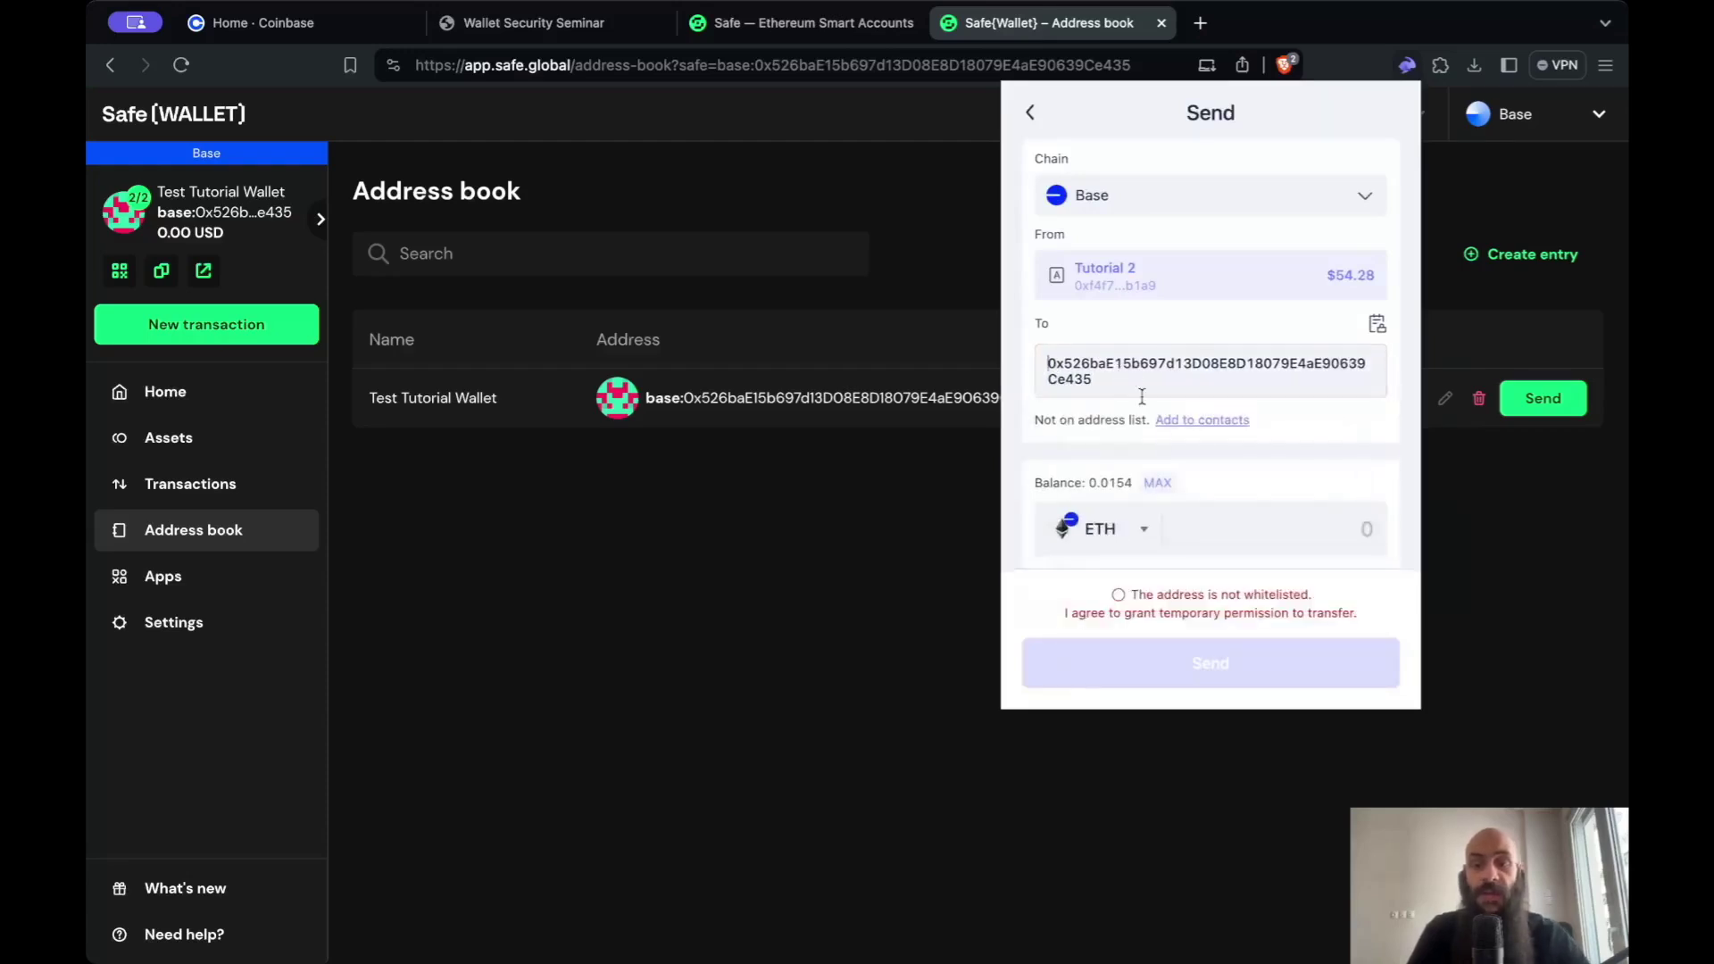
# - Set the amount to about 0.0054 ETH, grant send permission, and submit
pyautogui.click(1158, 484)
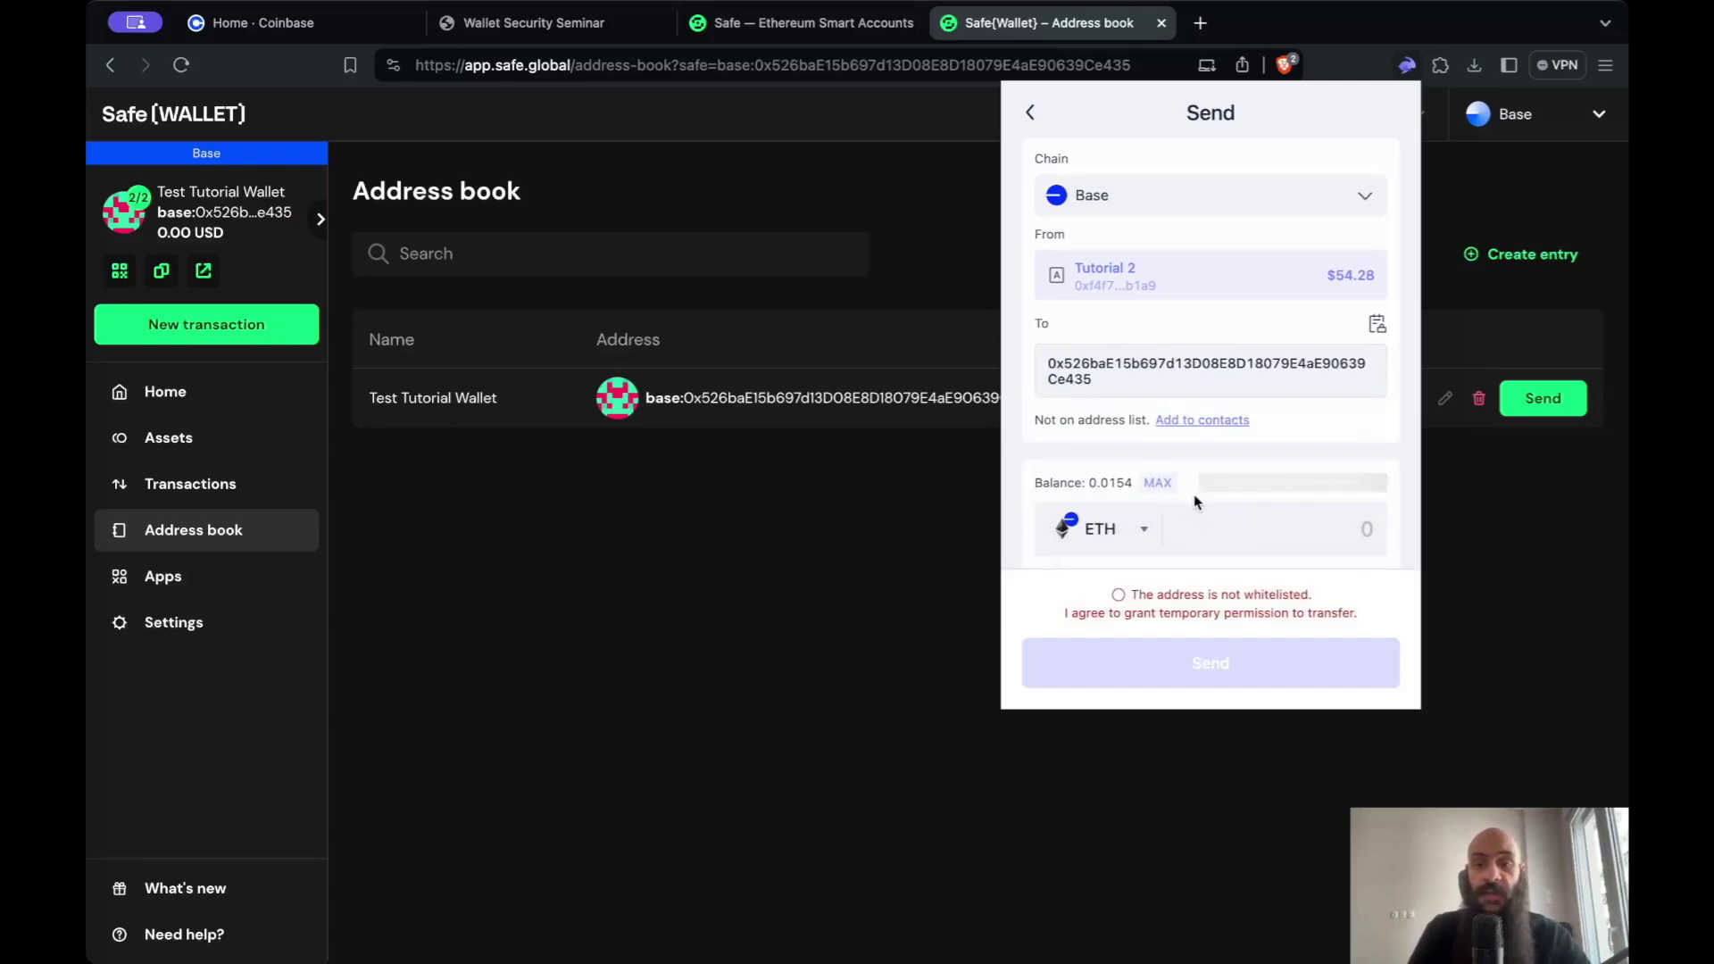
pyautogui.click(1219, 524)
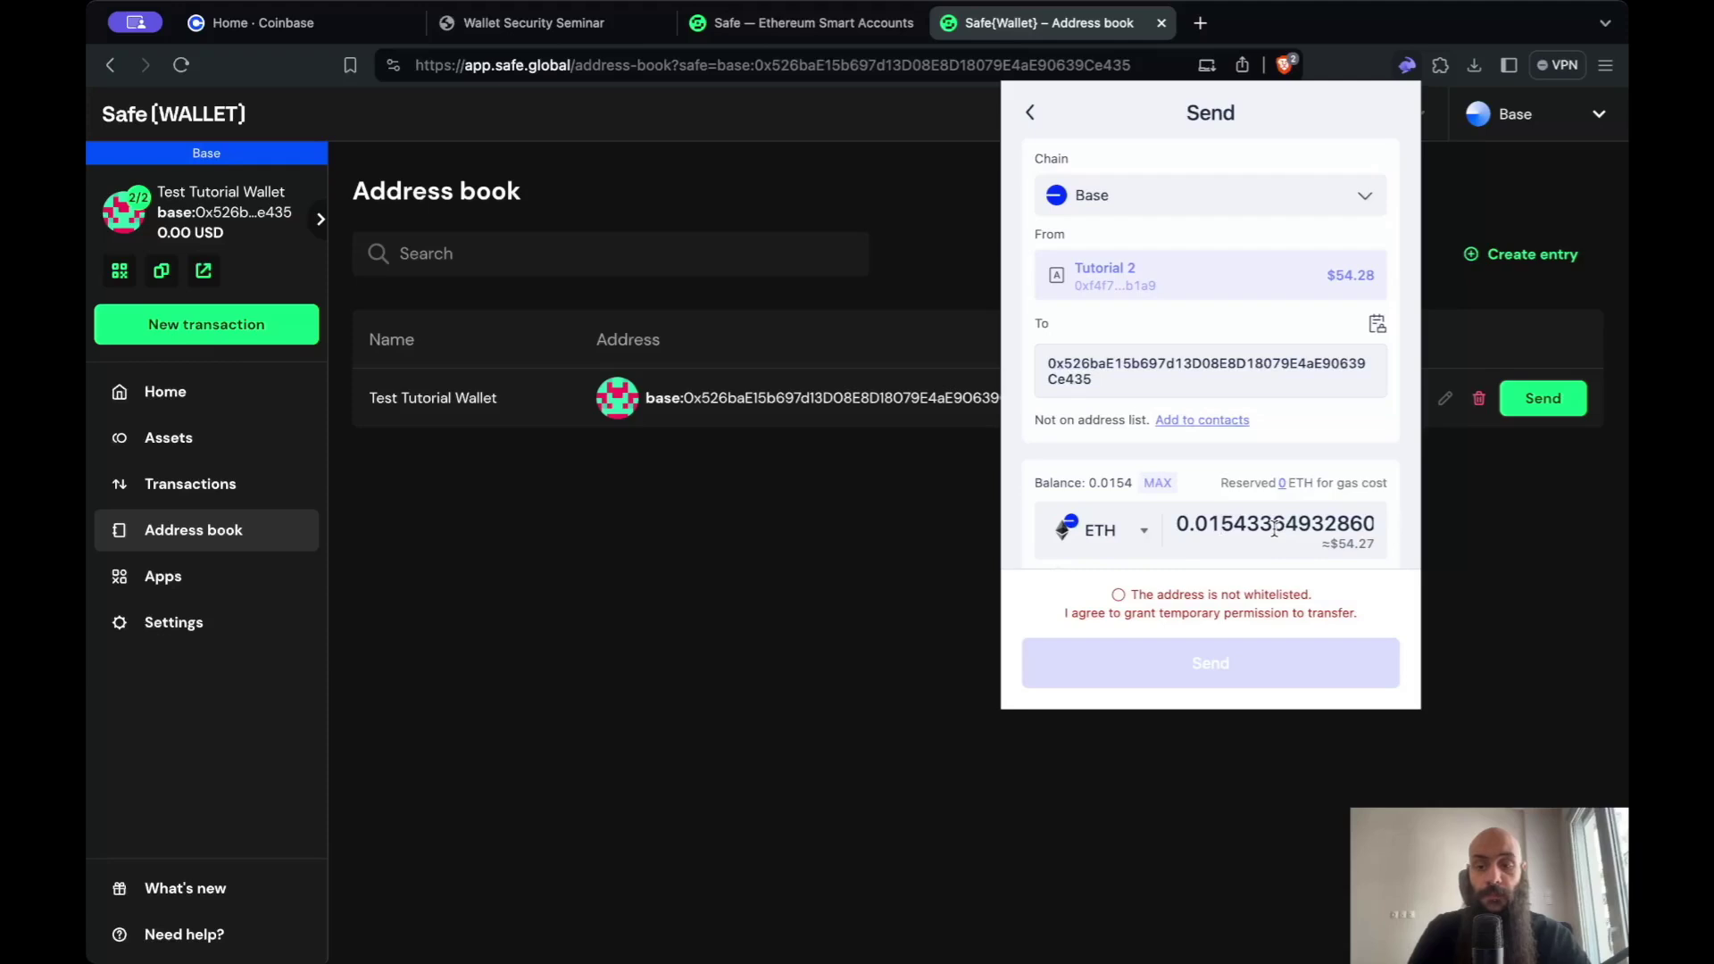
pyautogui.press('BackSpace')
pyautogui.write('0')
pyautogui.click(1118, 595)
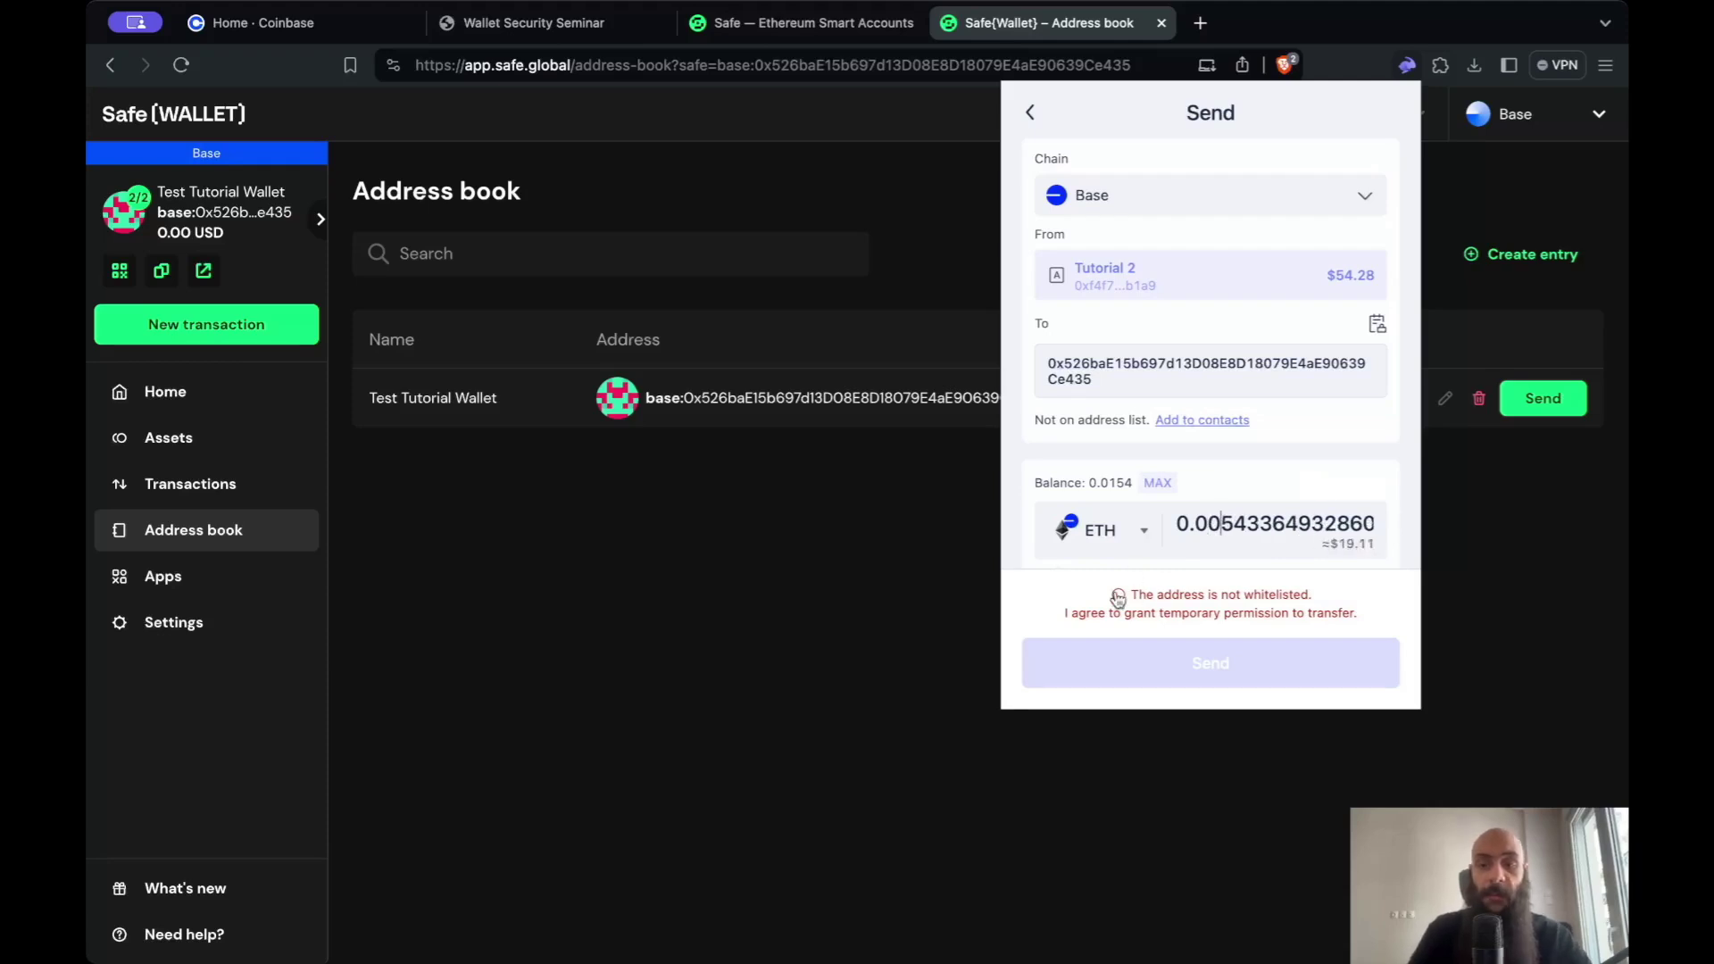
pyautogui.click(1255, 649)
# - Enter the wallet password and send the ETH to the Safe account
pyautogui.write('••••••')
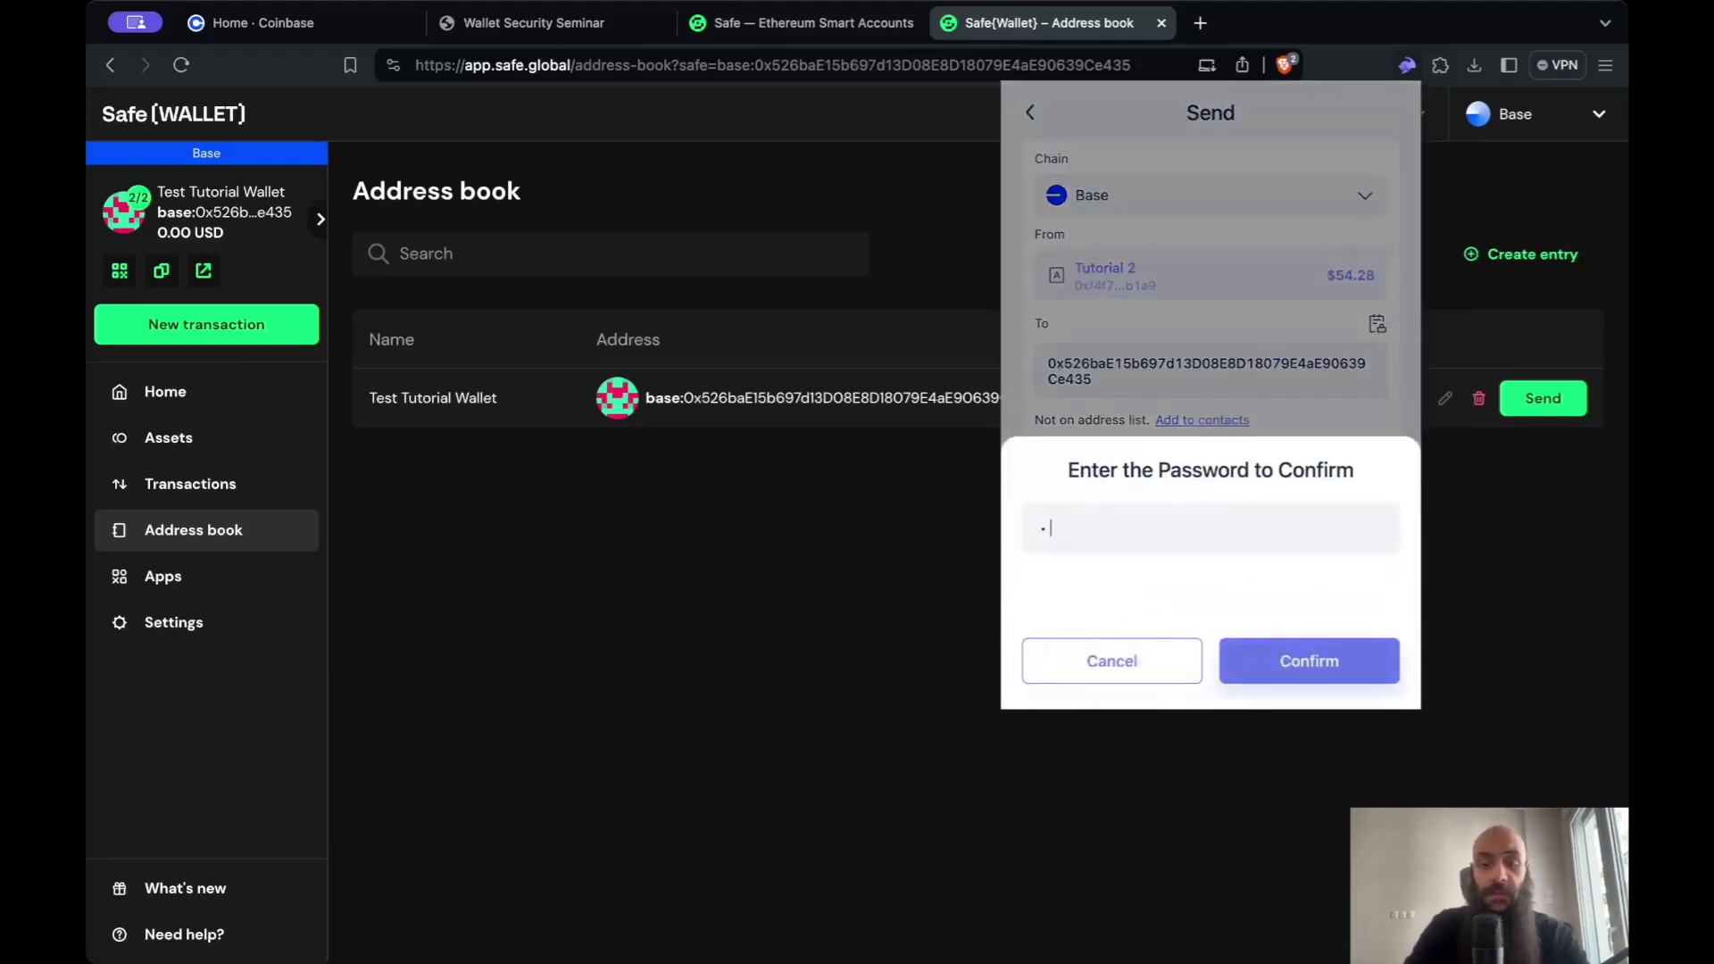
pyautogui.write('•')
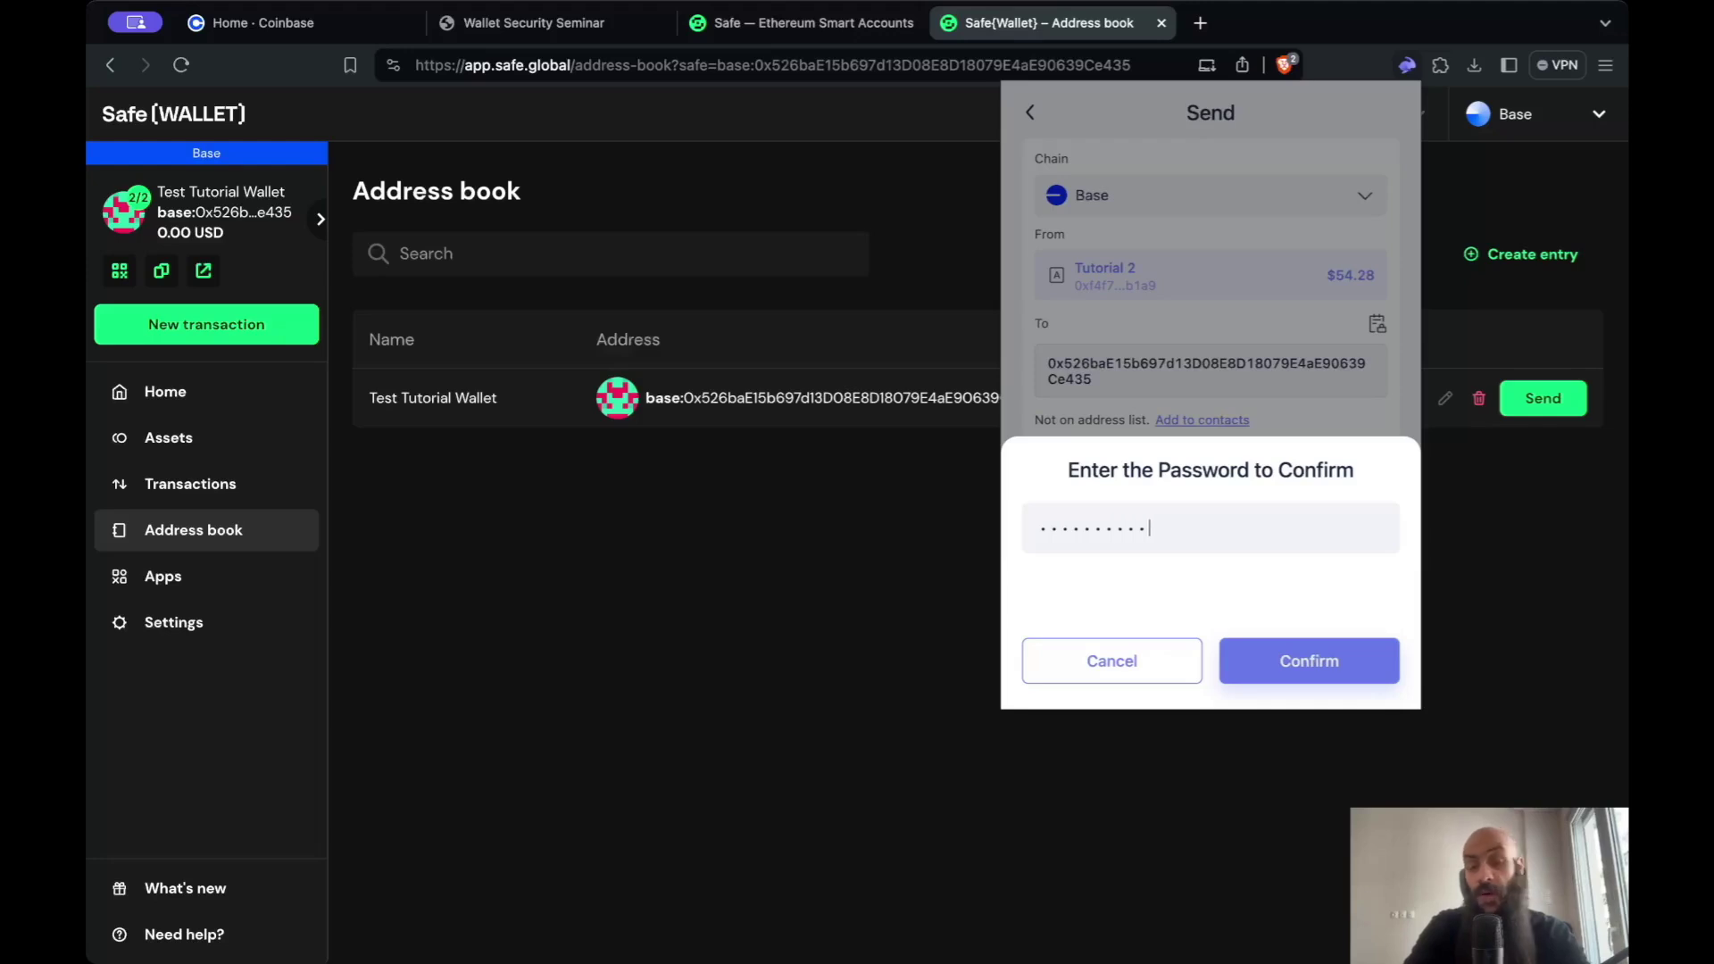
pyautogui.press('Return')
pyautogui.click(1212, 662)
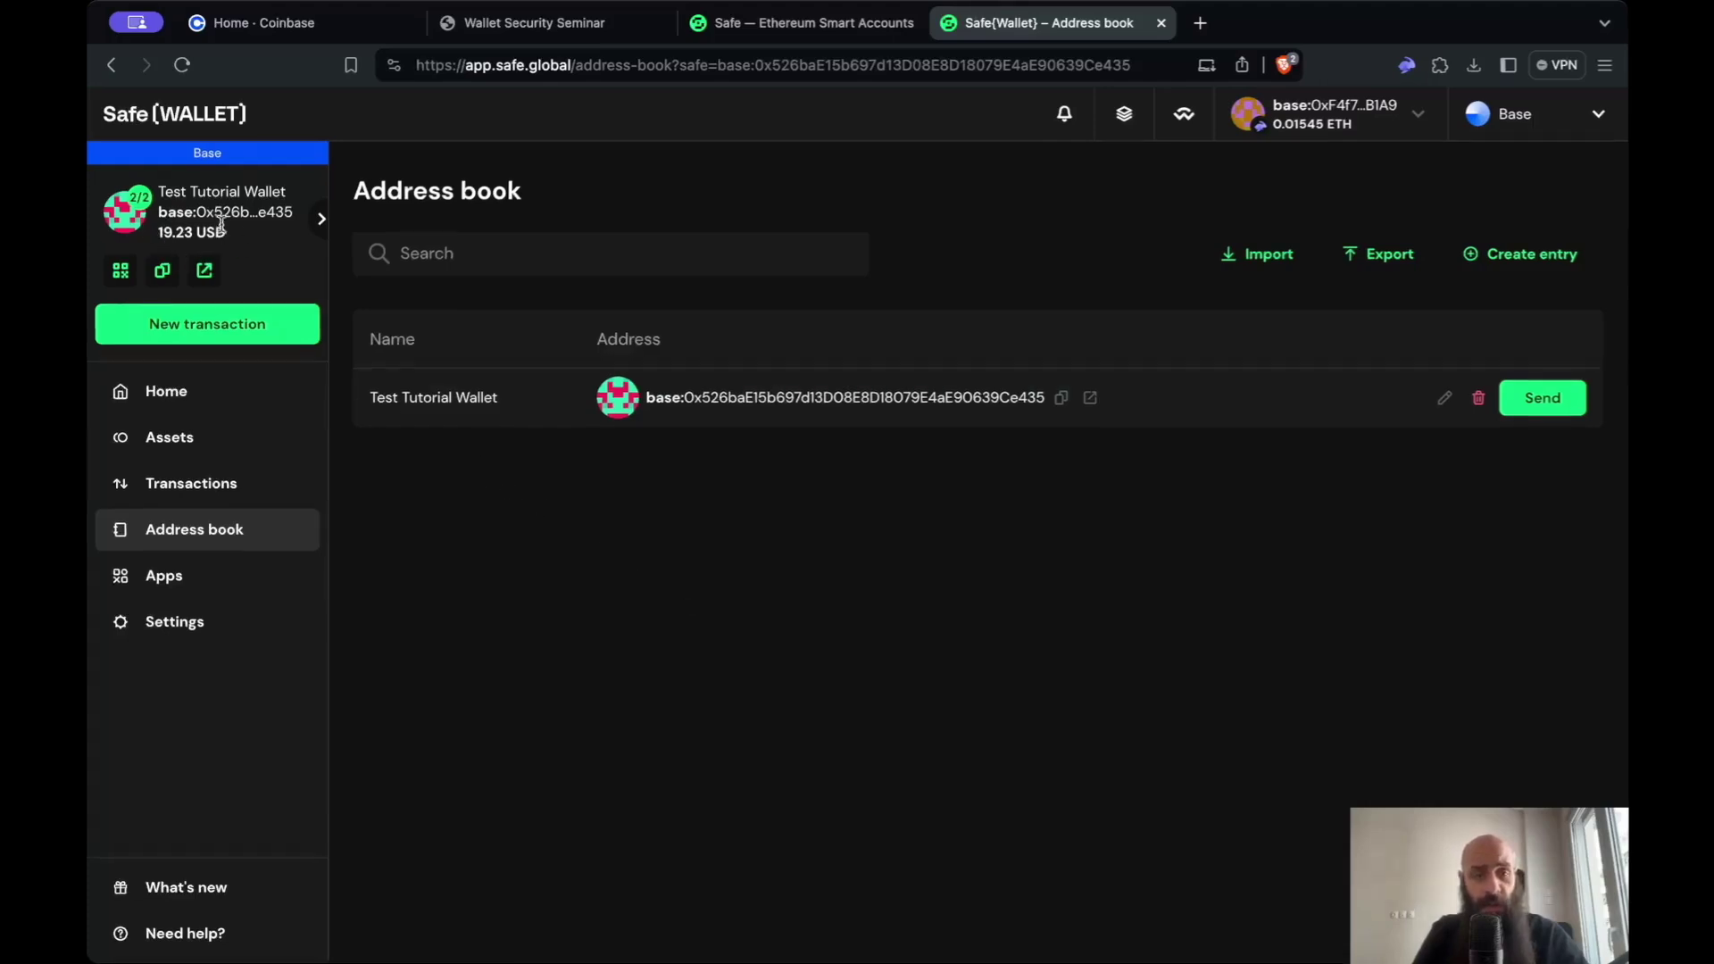
# - Return to the Home dashboard for Test Tutorial Wallet, showing 19.23 USD in assets
pyautogui.click(211, 399)
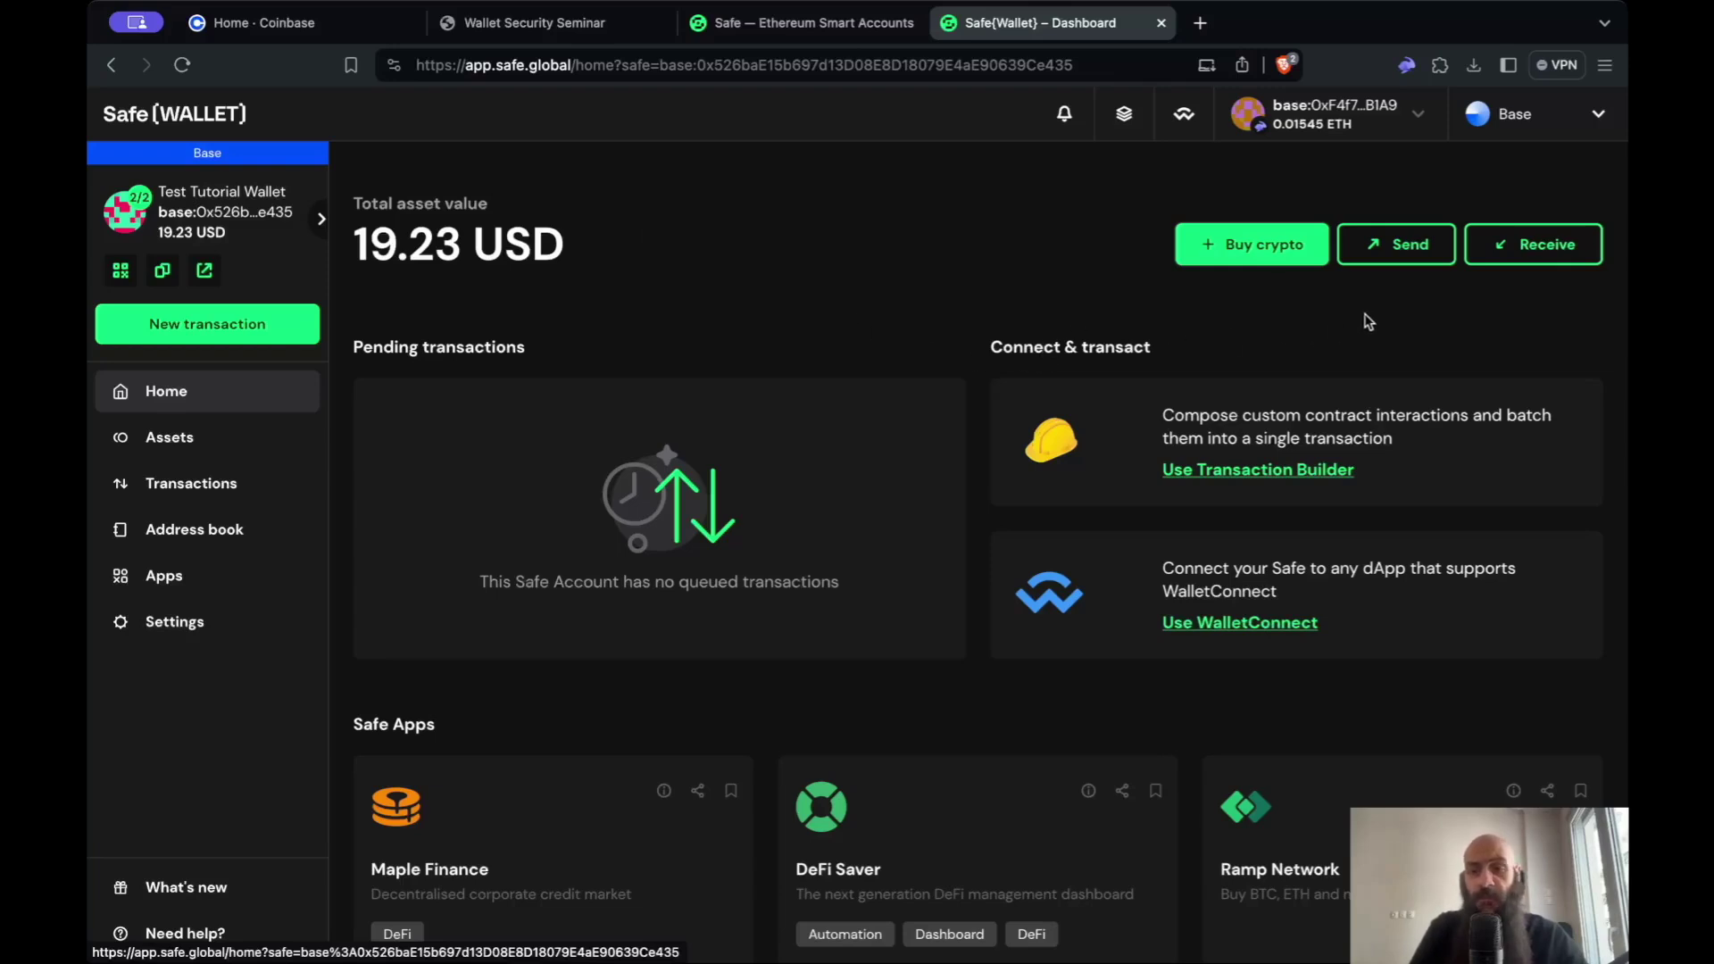
# - Draft a token send of 0.003433649328603347 ETH to the friend's pasted address and proceed to review
pyautogui.click(1393, 252)
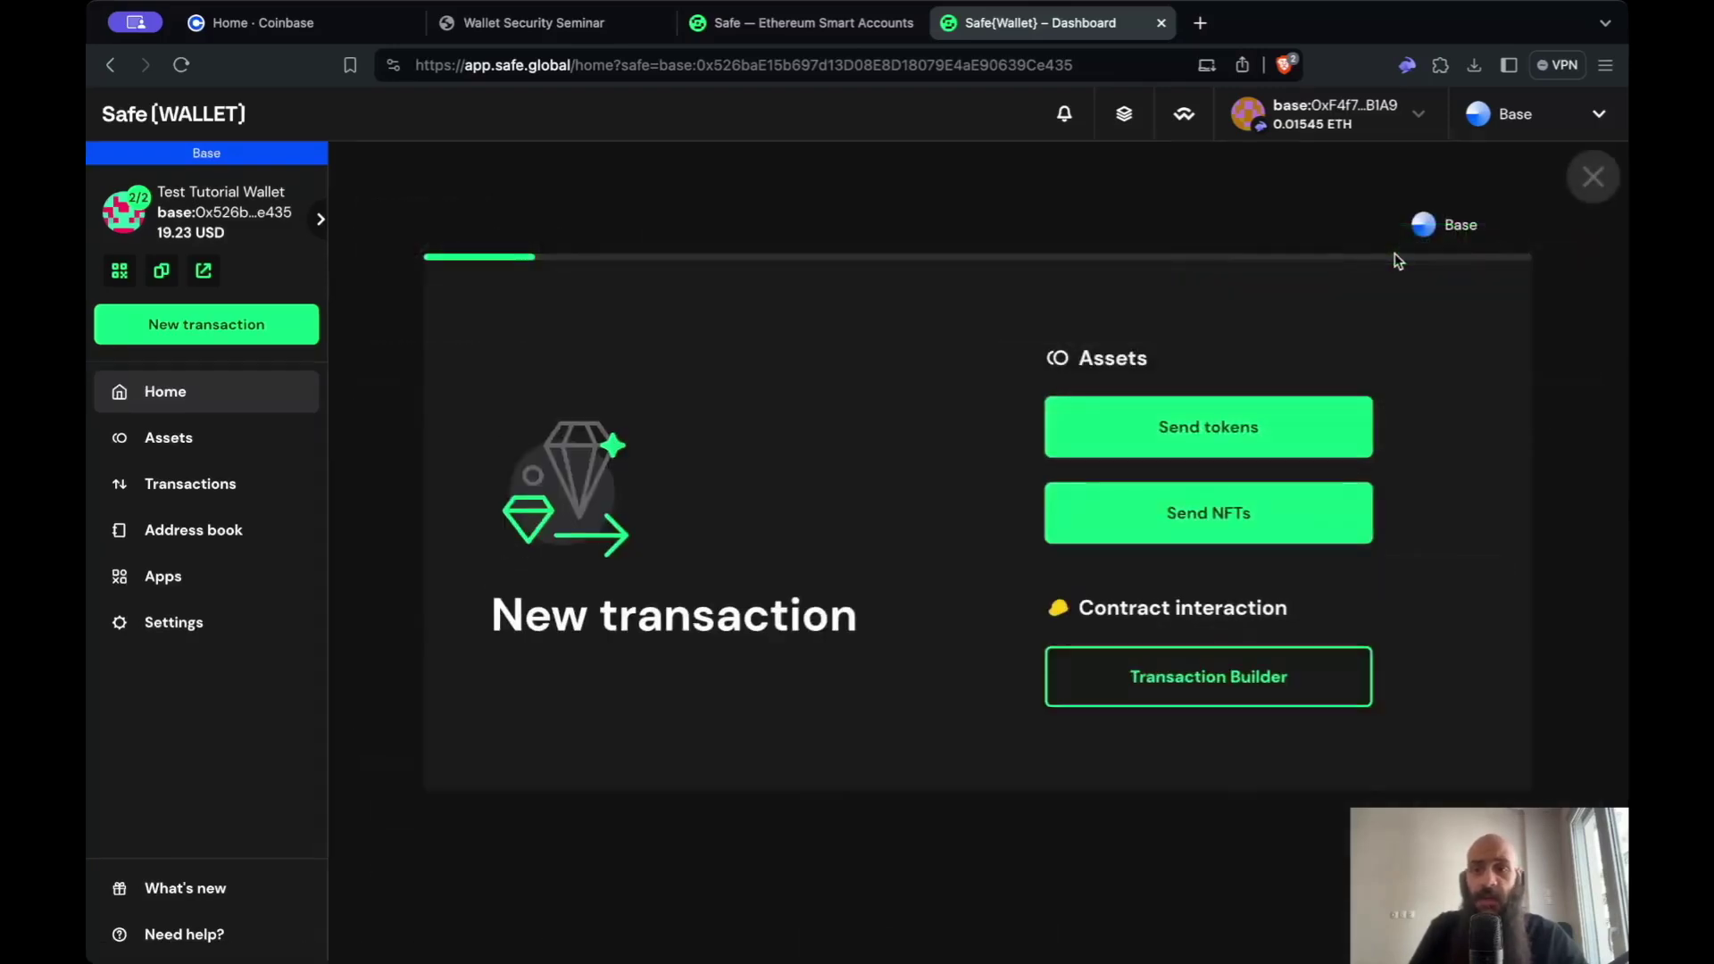
pyautogui.click(1252, 422)
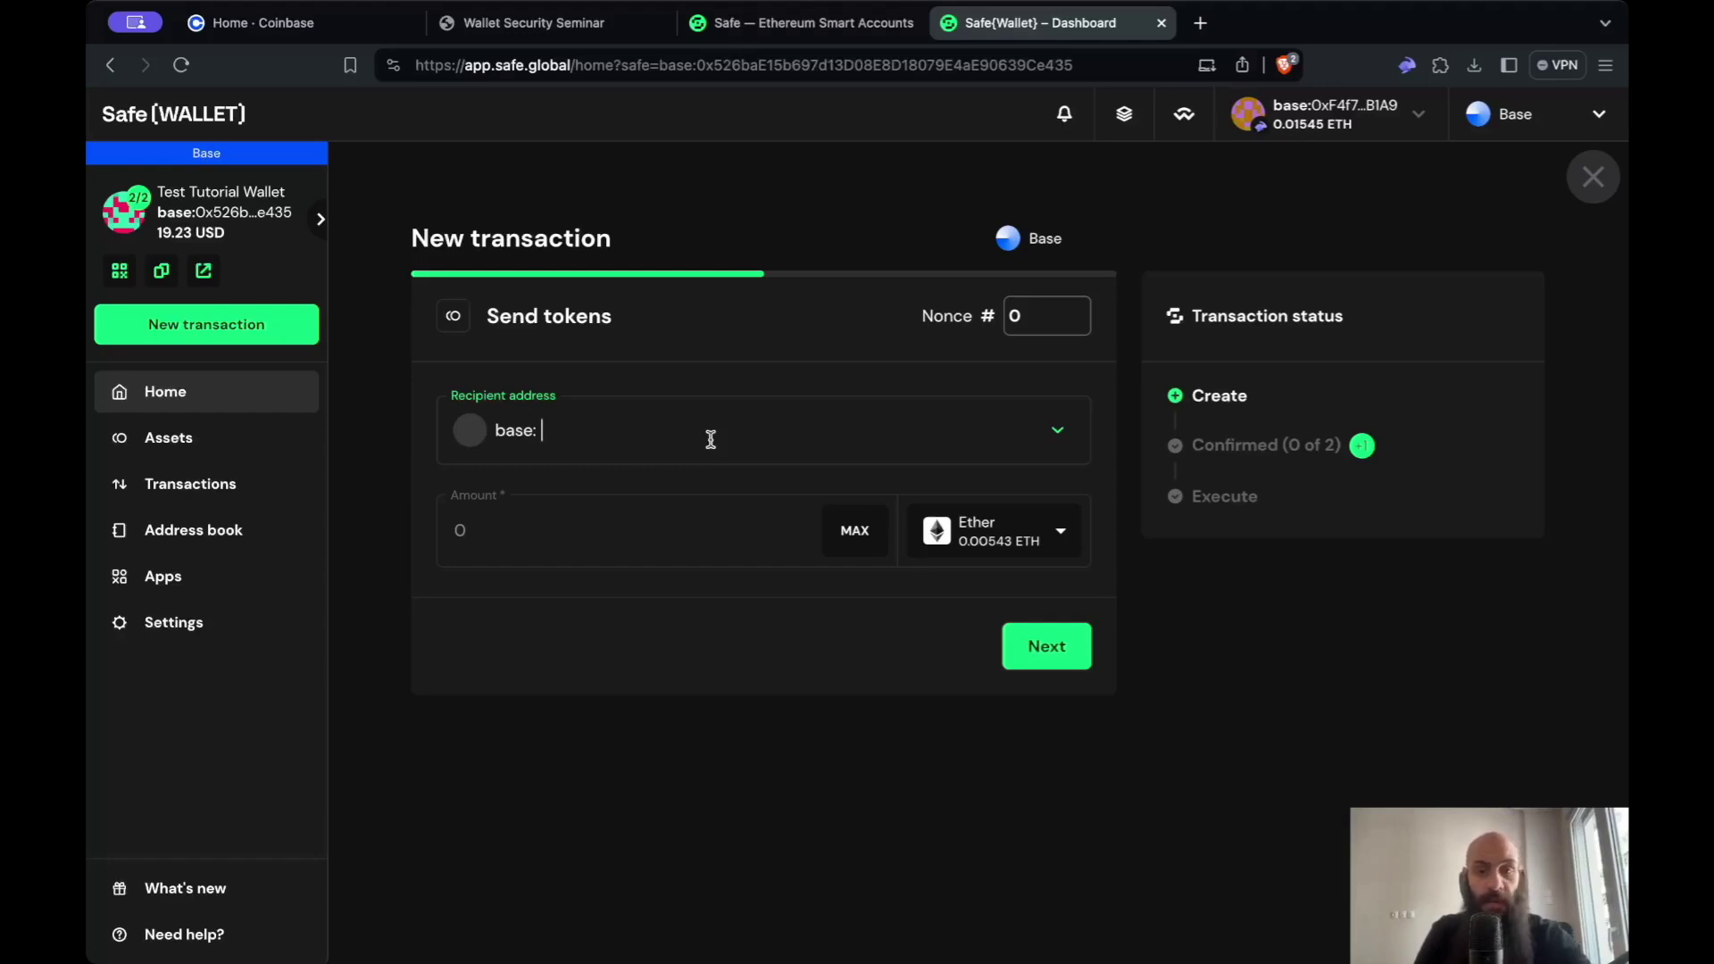
pyautogui.write('0x5C9b0762aA45B3909FCEAfBF46bBd571897142Db')
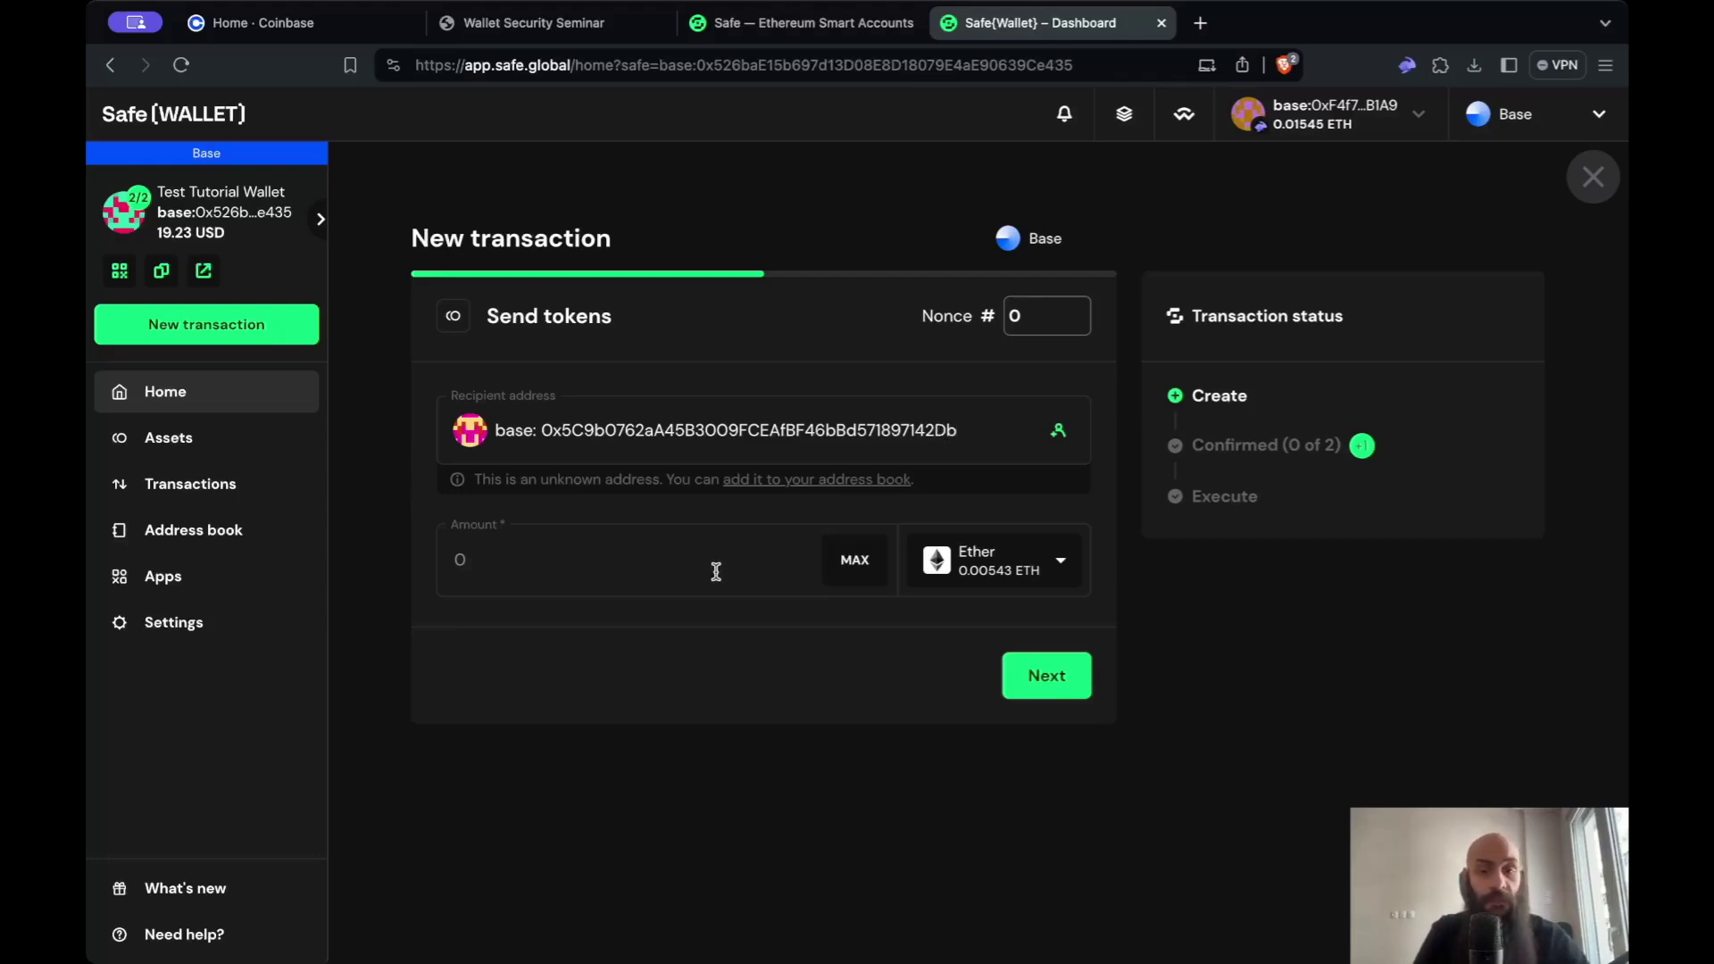
pyautogui.click(837, 564)
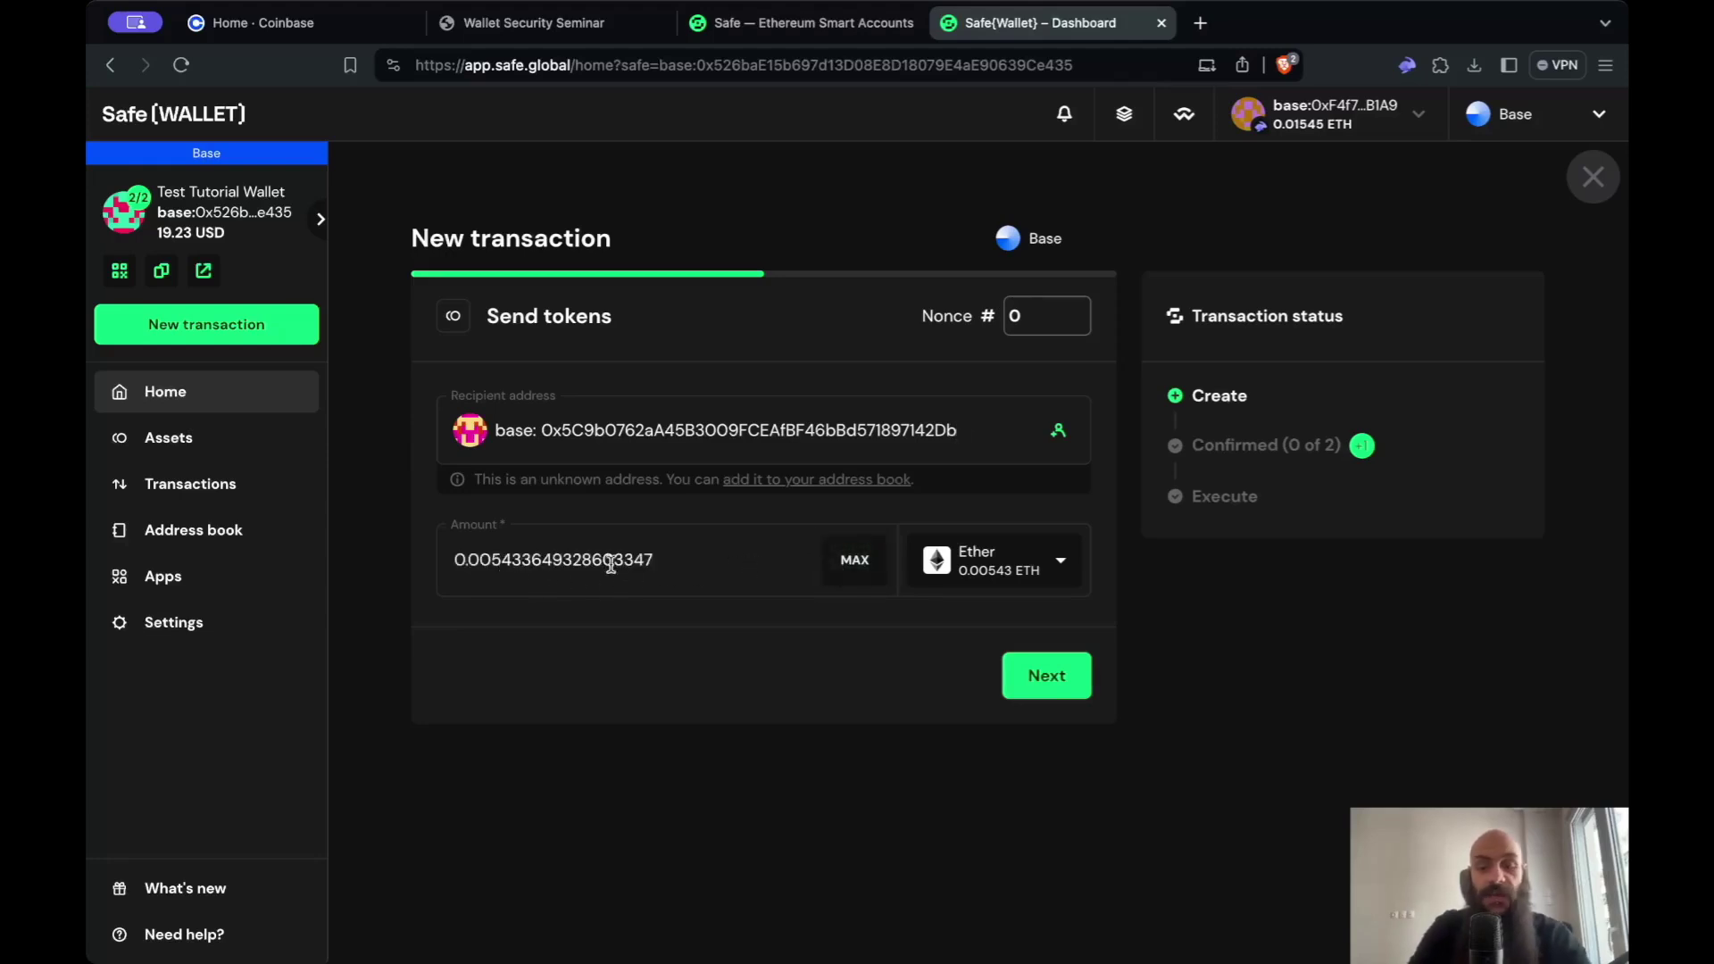
pyautogui.click(502, 560)
pyautogui.press('BackSpace')
pyautogui.write('3')
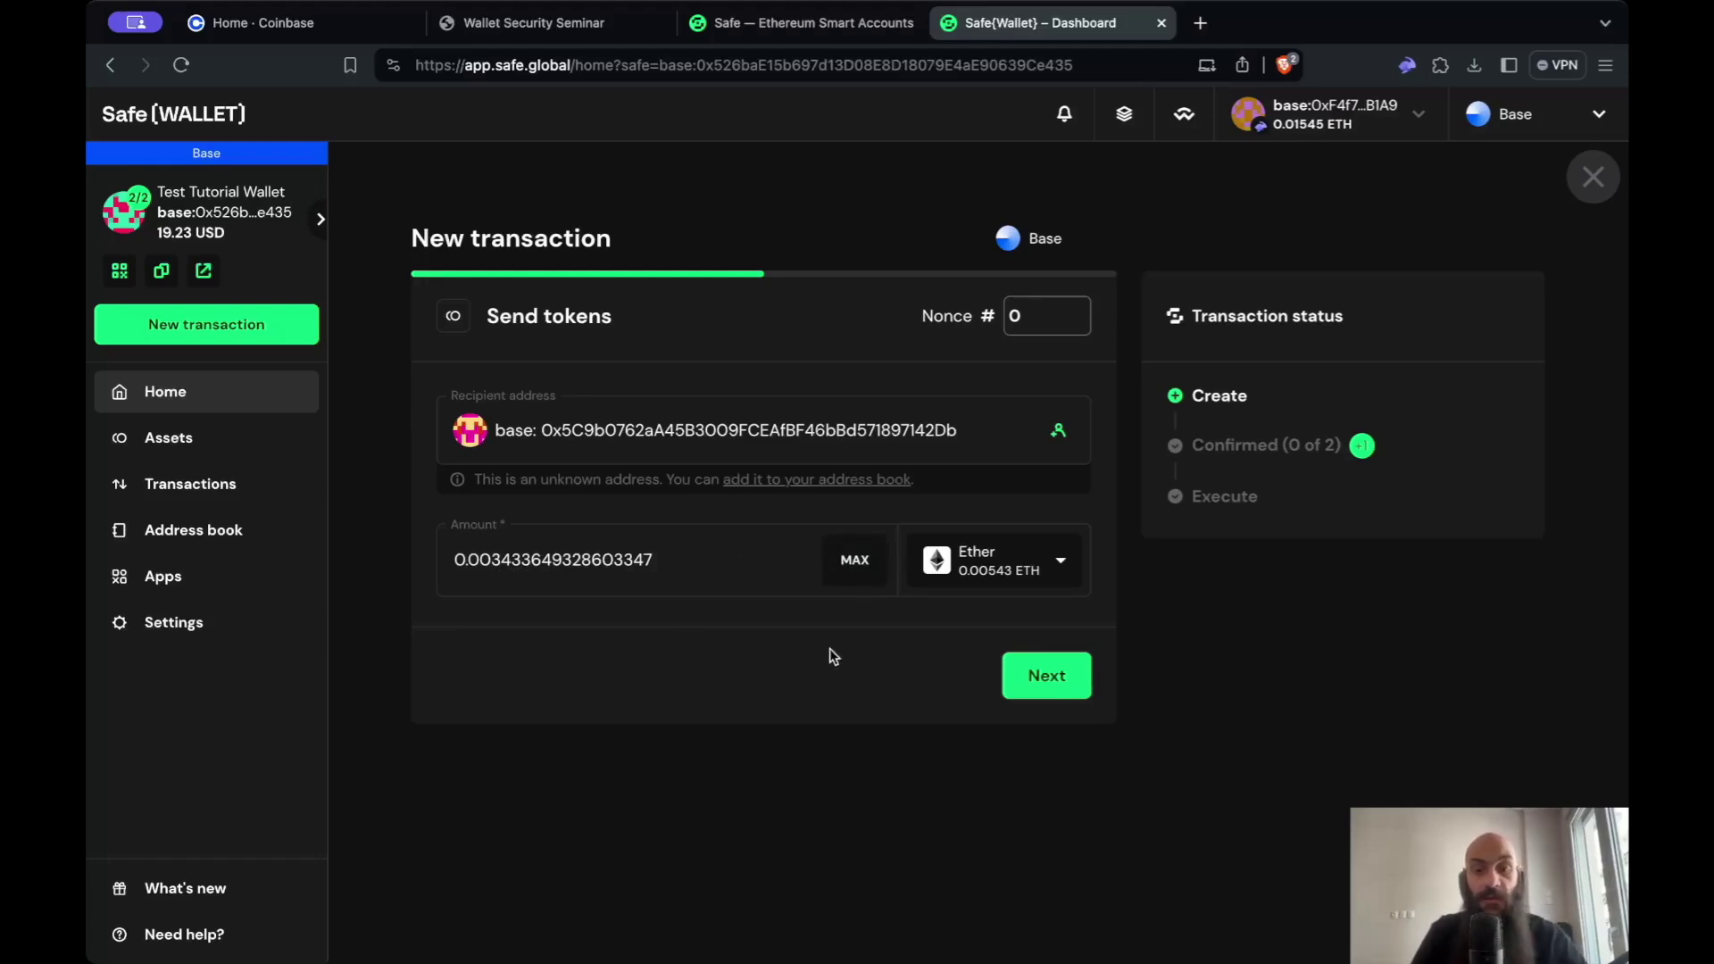
pyautogui.click(1060, 684)
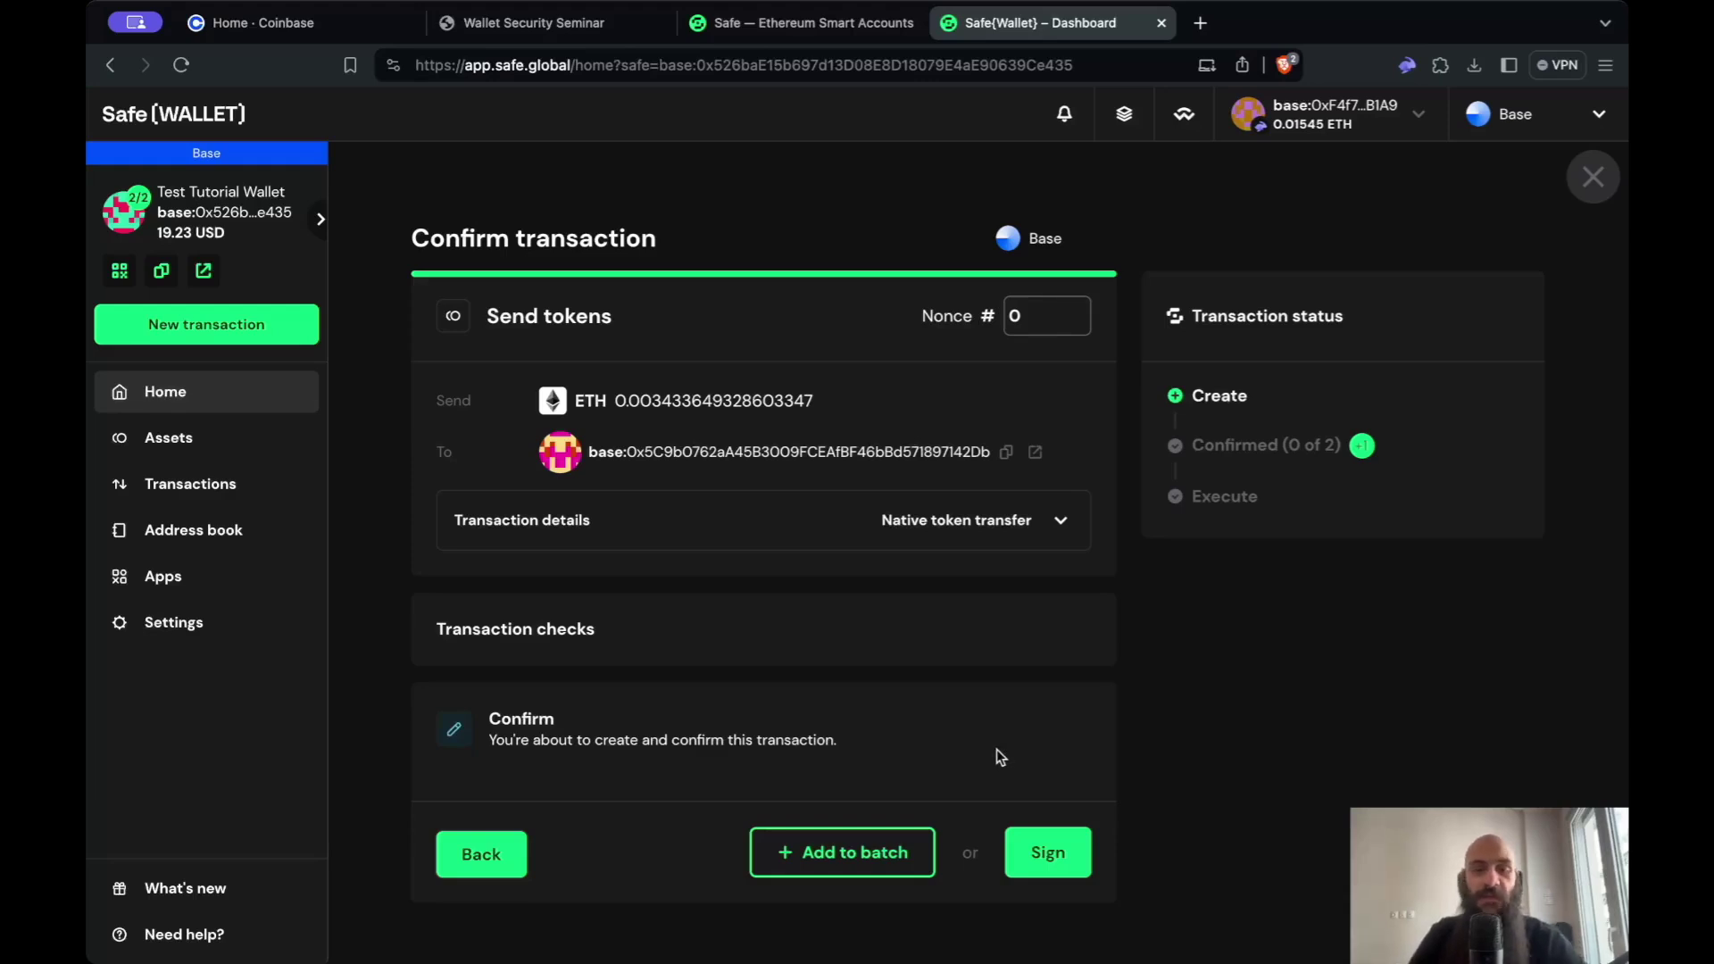
# - Sign the 0.00343 ETH transfer as the first signer
pyautogui.click(1046, 849)
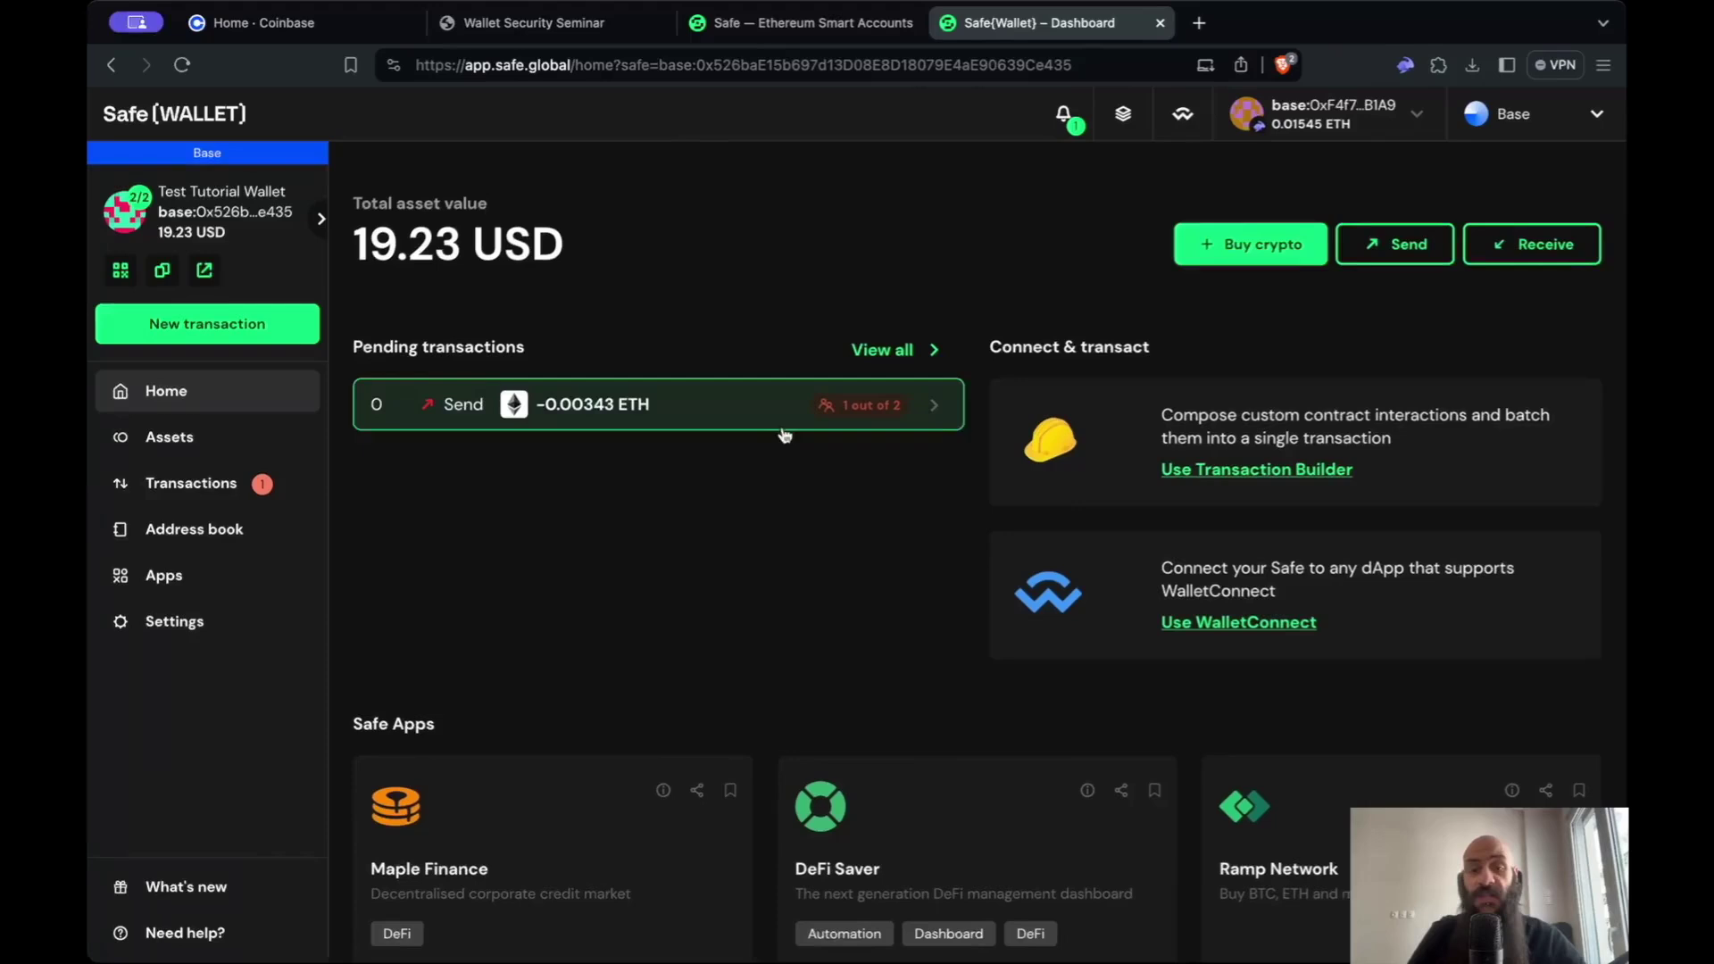
# - Open the Transactions list and expand the queued -0.00343 ETH send to check its details
pyautogui.click(248, 475)
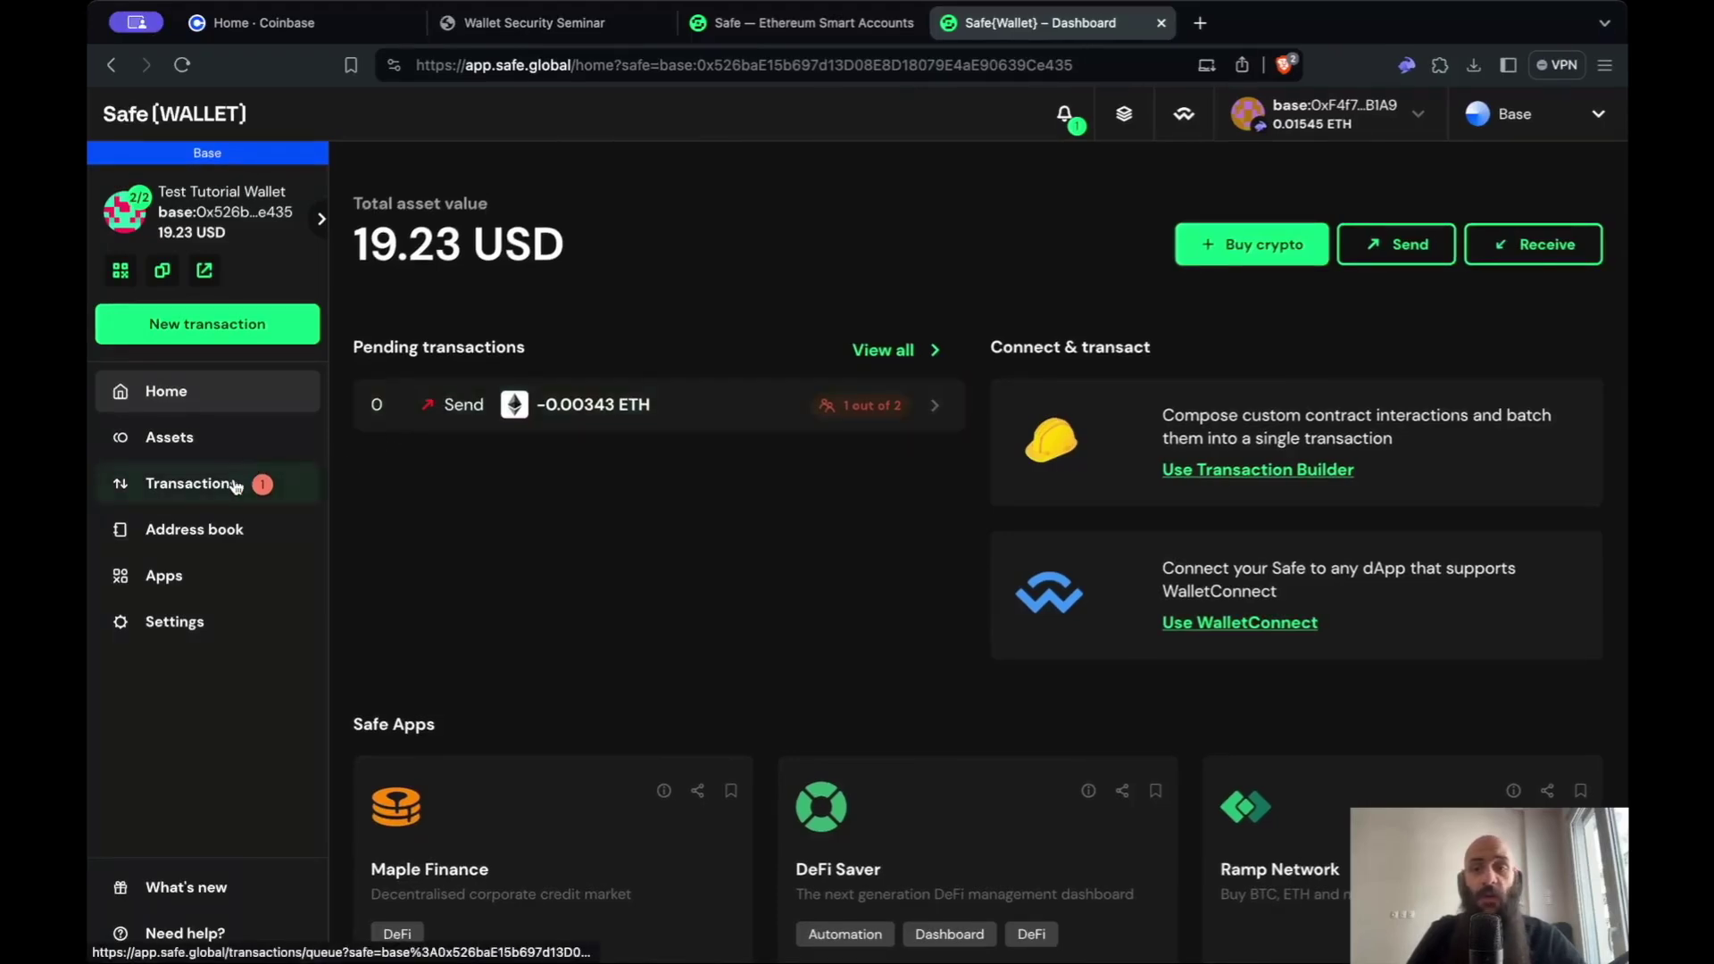
pyautogui.click(1310, 390)
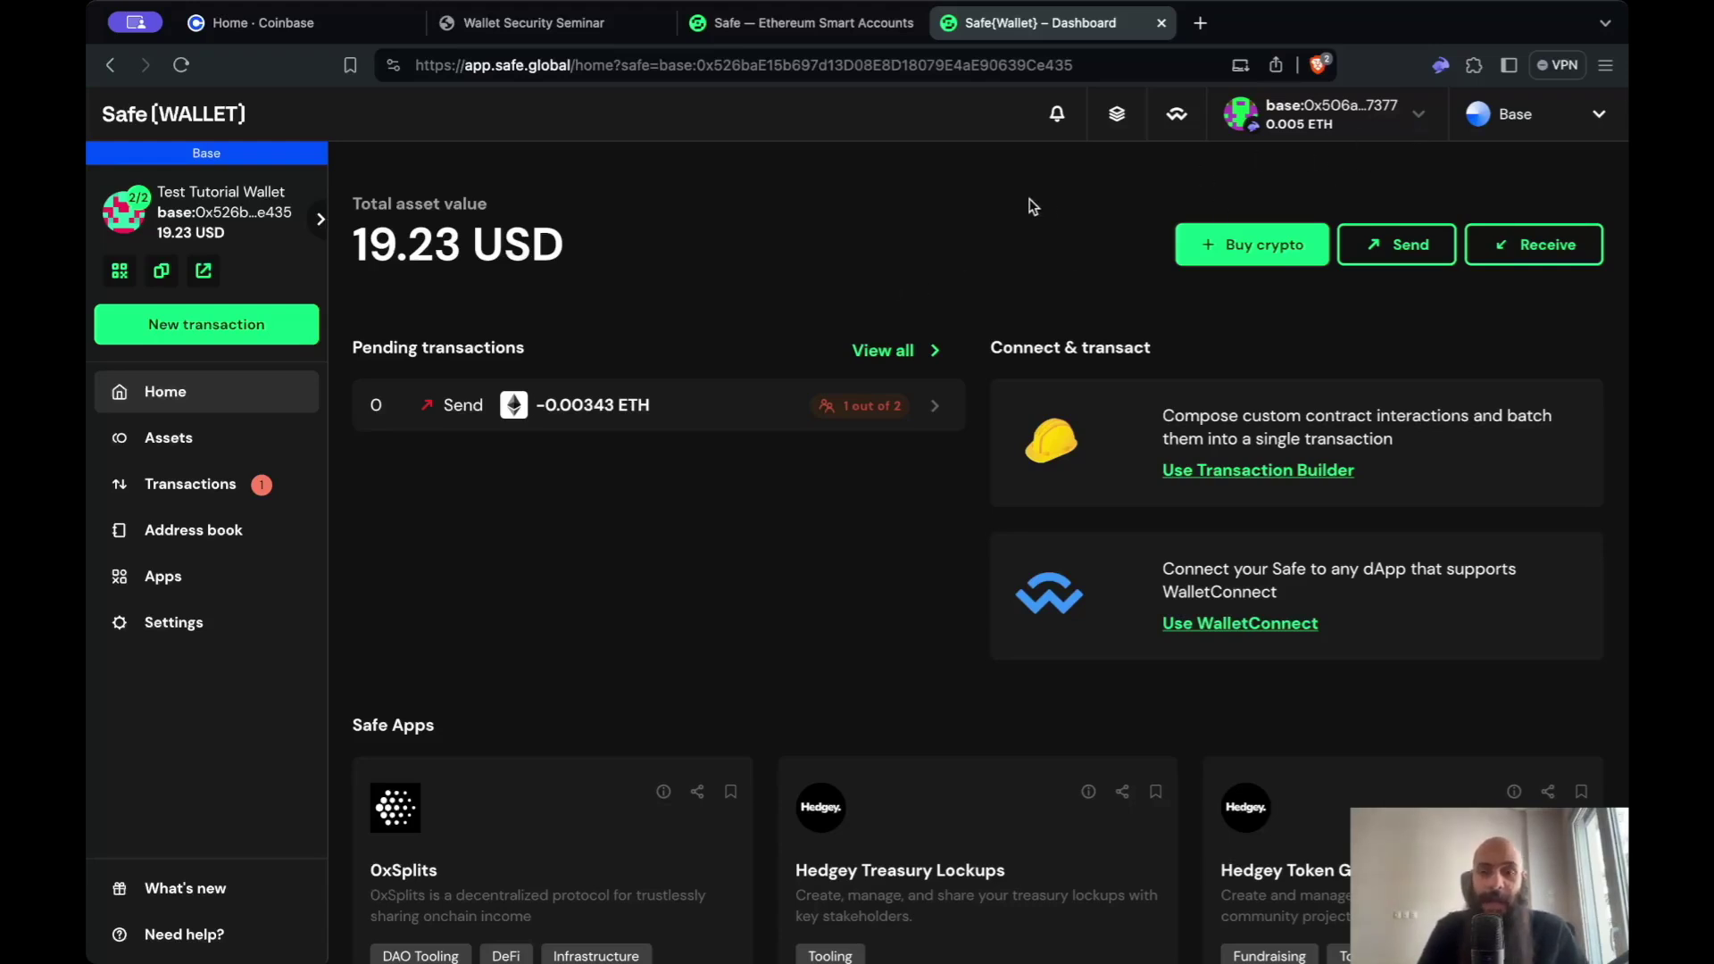
# - Go to the pending transaction queue and open the 0.00343 ETH send to confirm it
pyautogui.scroll(1, 864, 283)
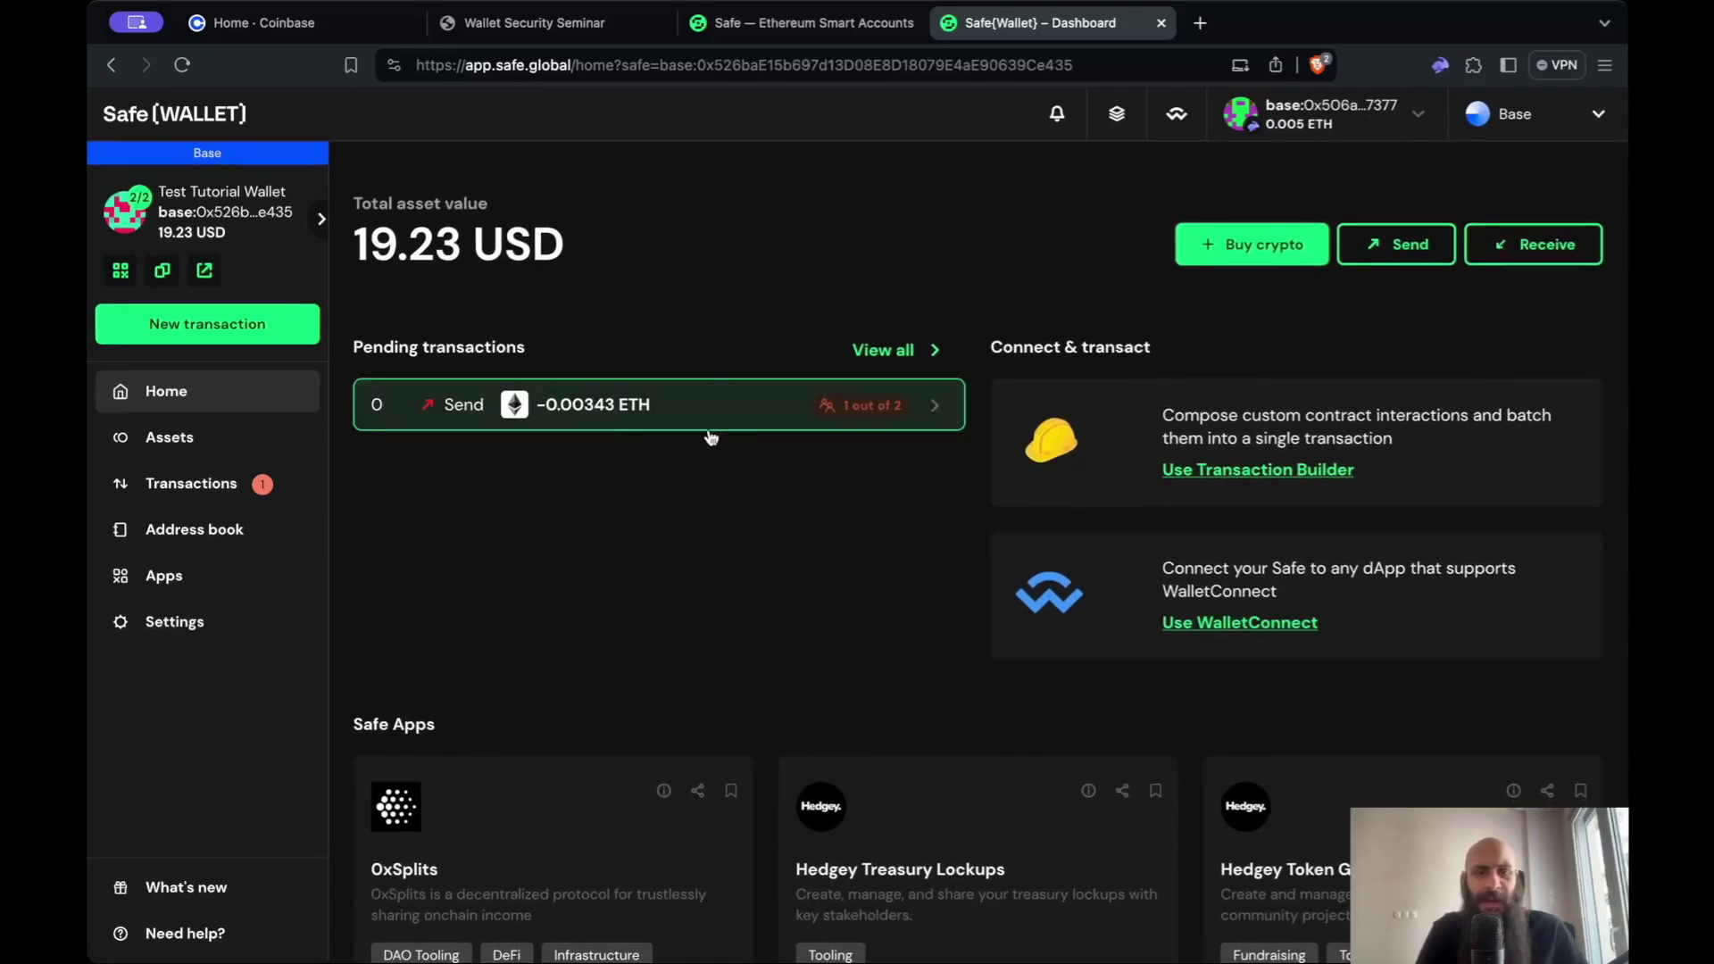
pyautogui.scroll(-1, 381, 470)
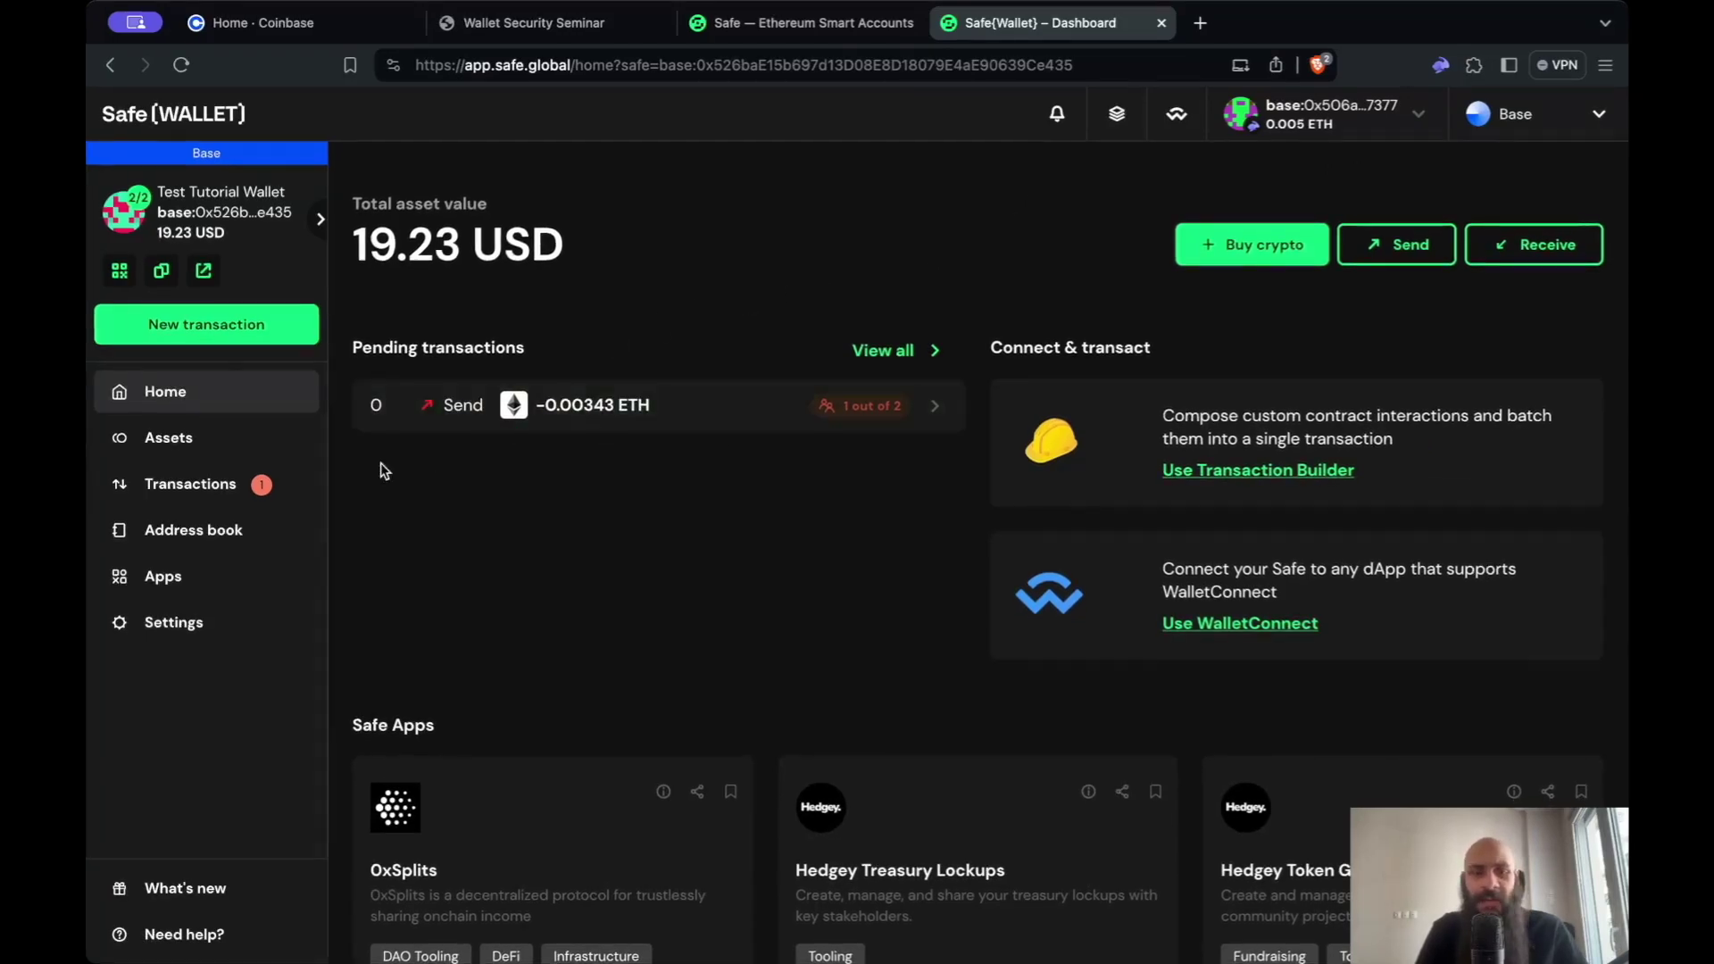
pyautogui.click(183, 491)
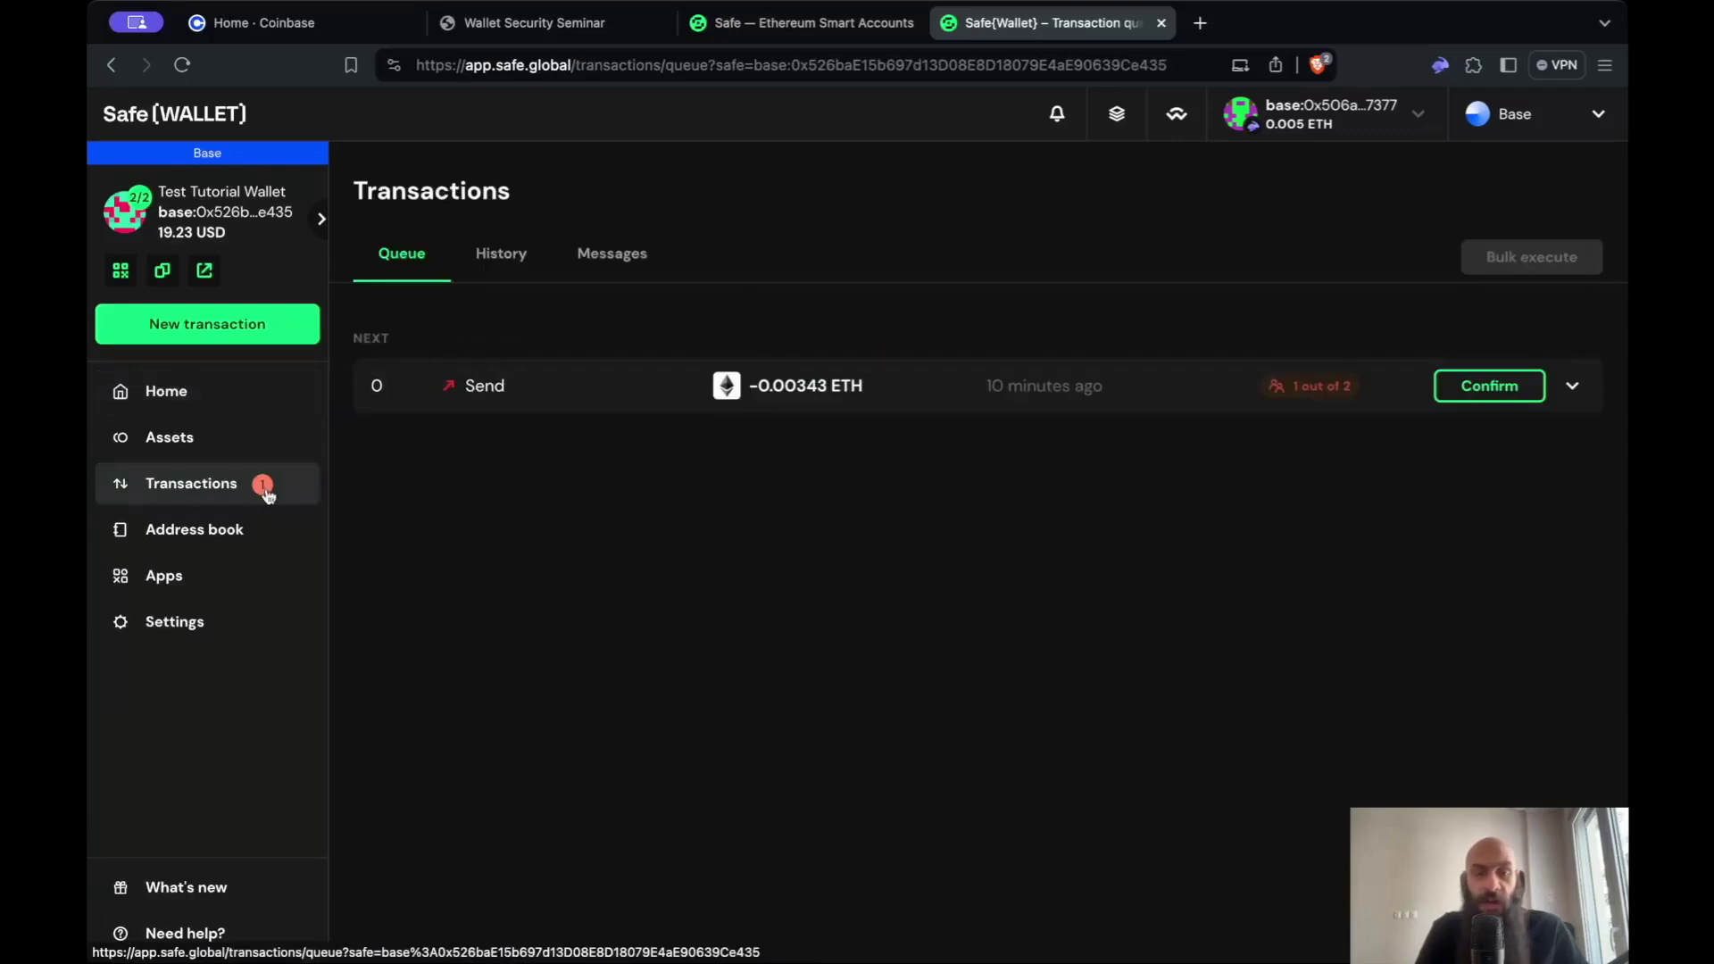
pyautogui.click(1489, 386)
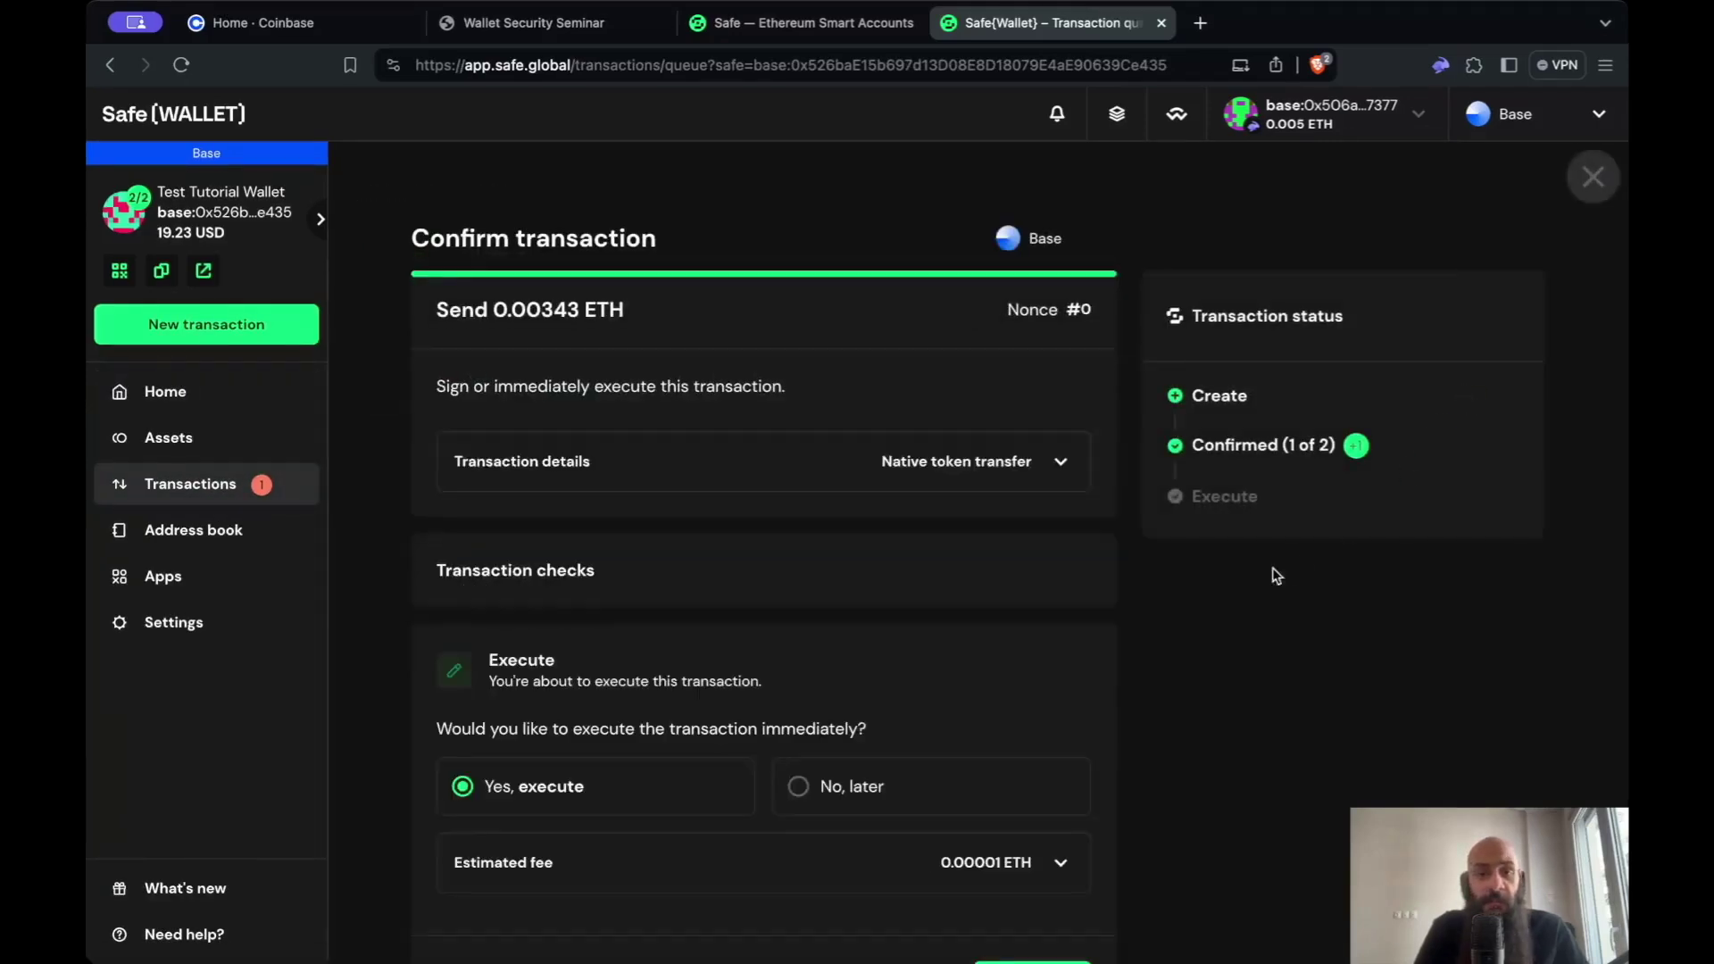
# - Execute the 0.00343 ETH send with 'Yes, execute' selected, then view its transaction details
pyautogui.scroll(-1, 1058, 575)
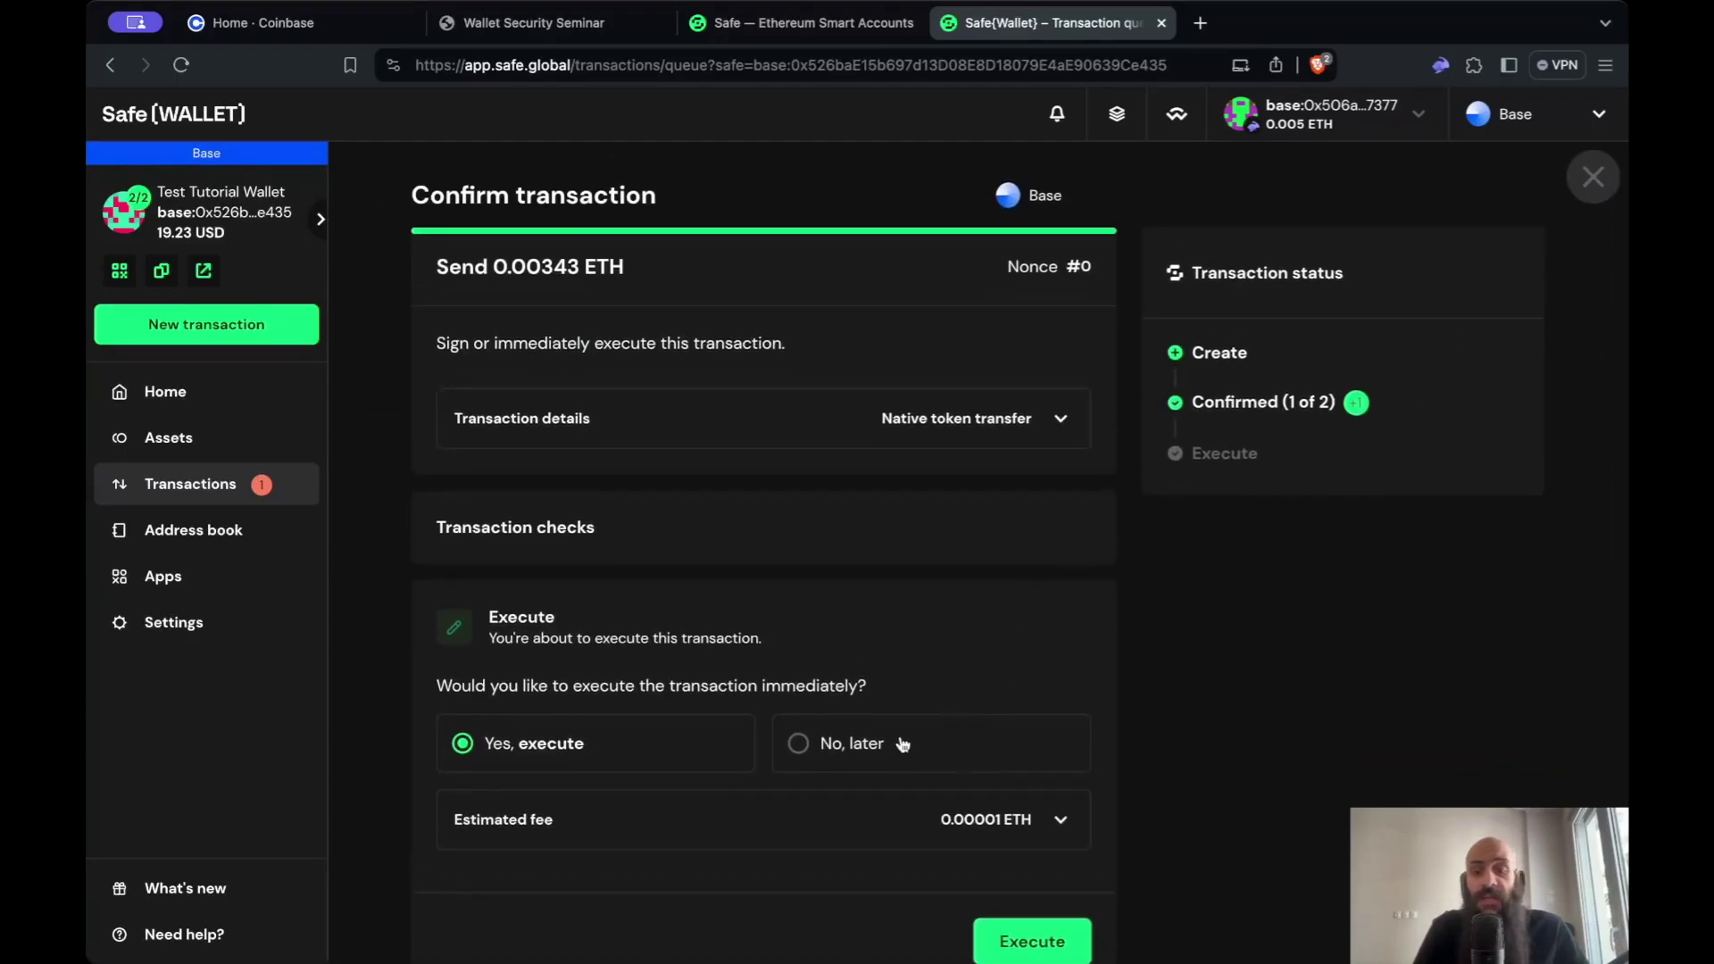
pyautogui.click(882, 746)
pyautogui.scroll(-1, 937, 722)
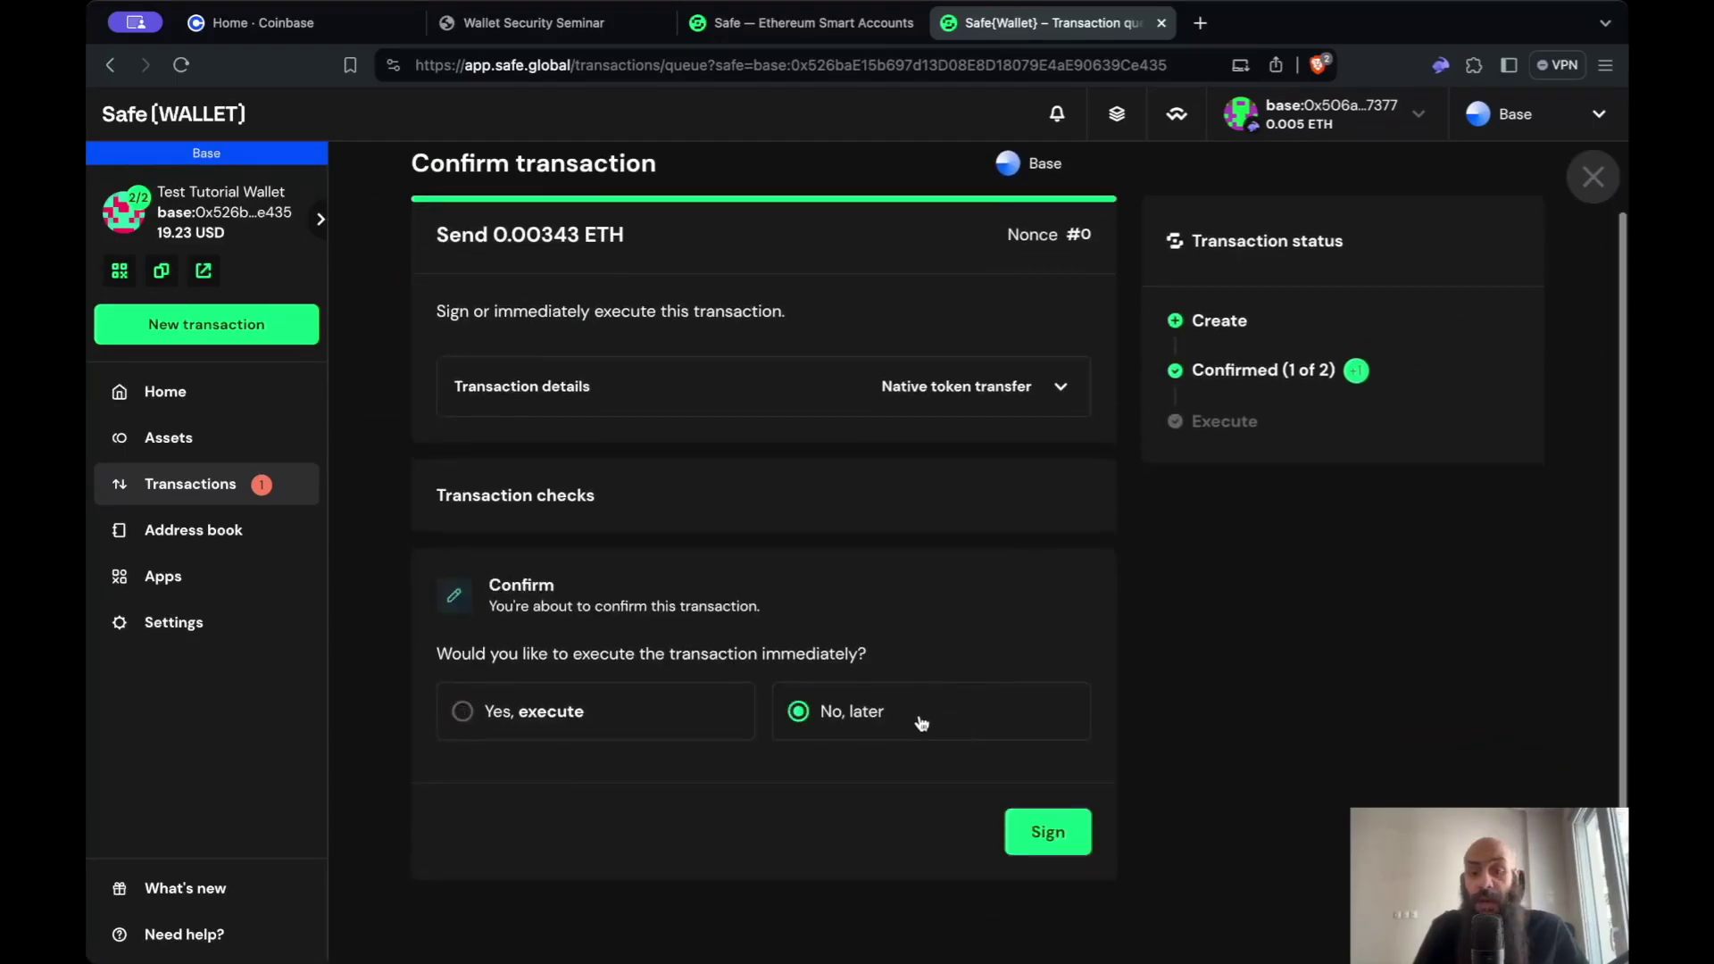
pyautogui.click(615, 722)
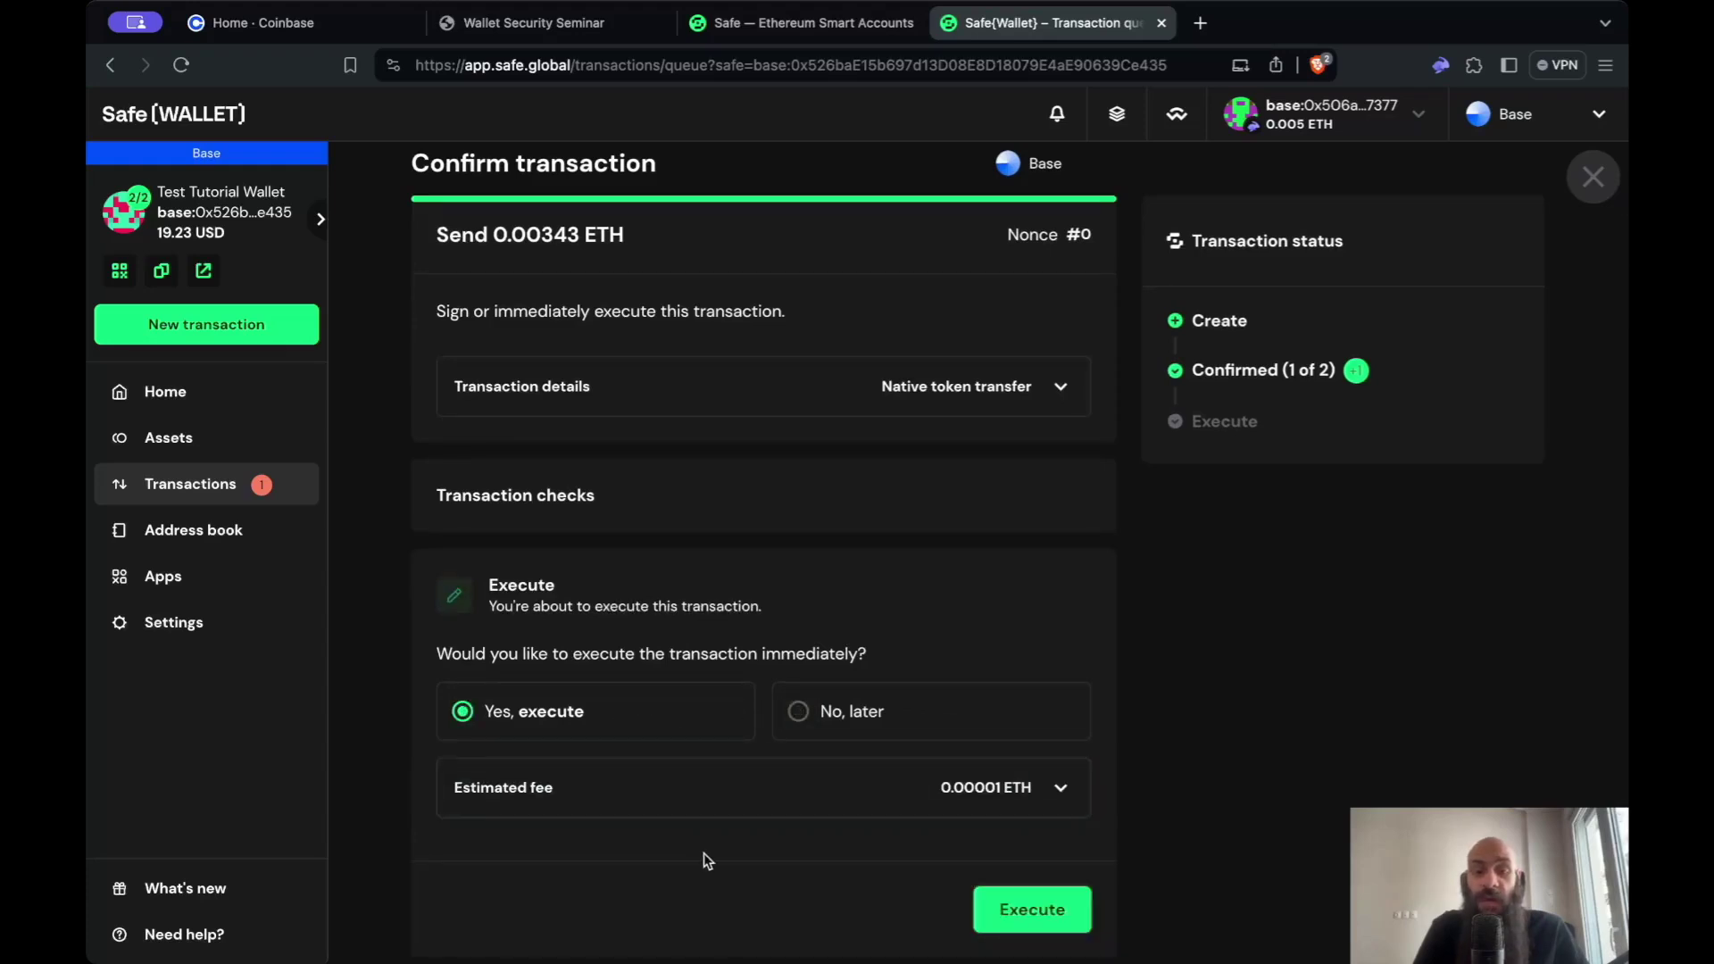
pyautogui.scroll(1, 799, 808)
pyautogui.scroll(-1, 800, 808)
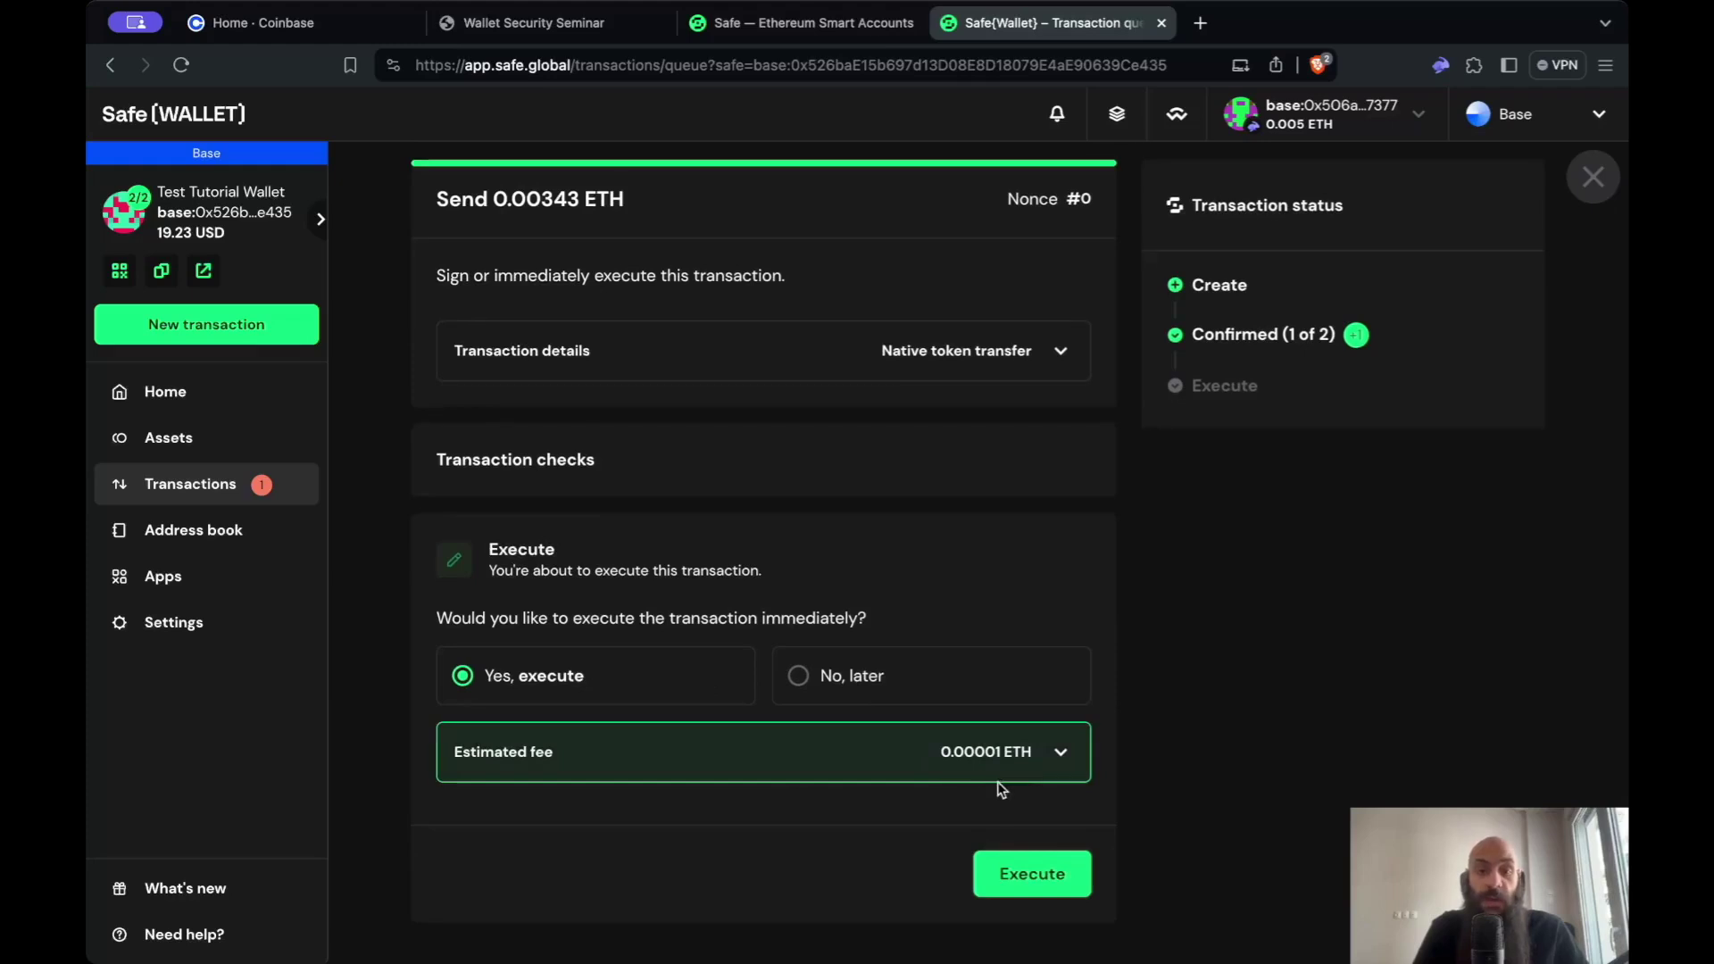
pyautogui.click(1039, 875)
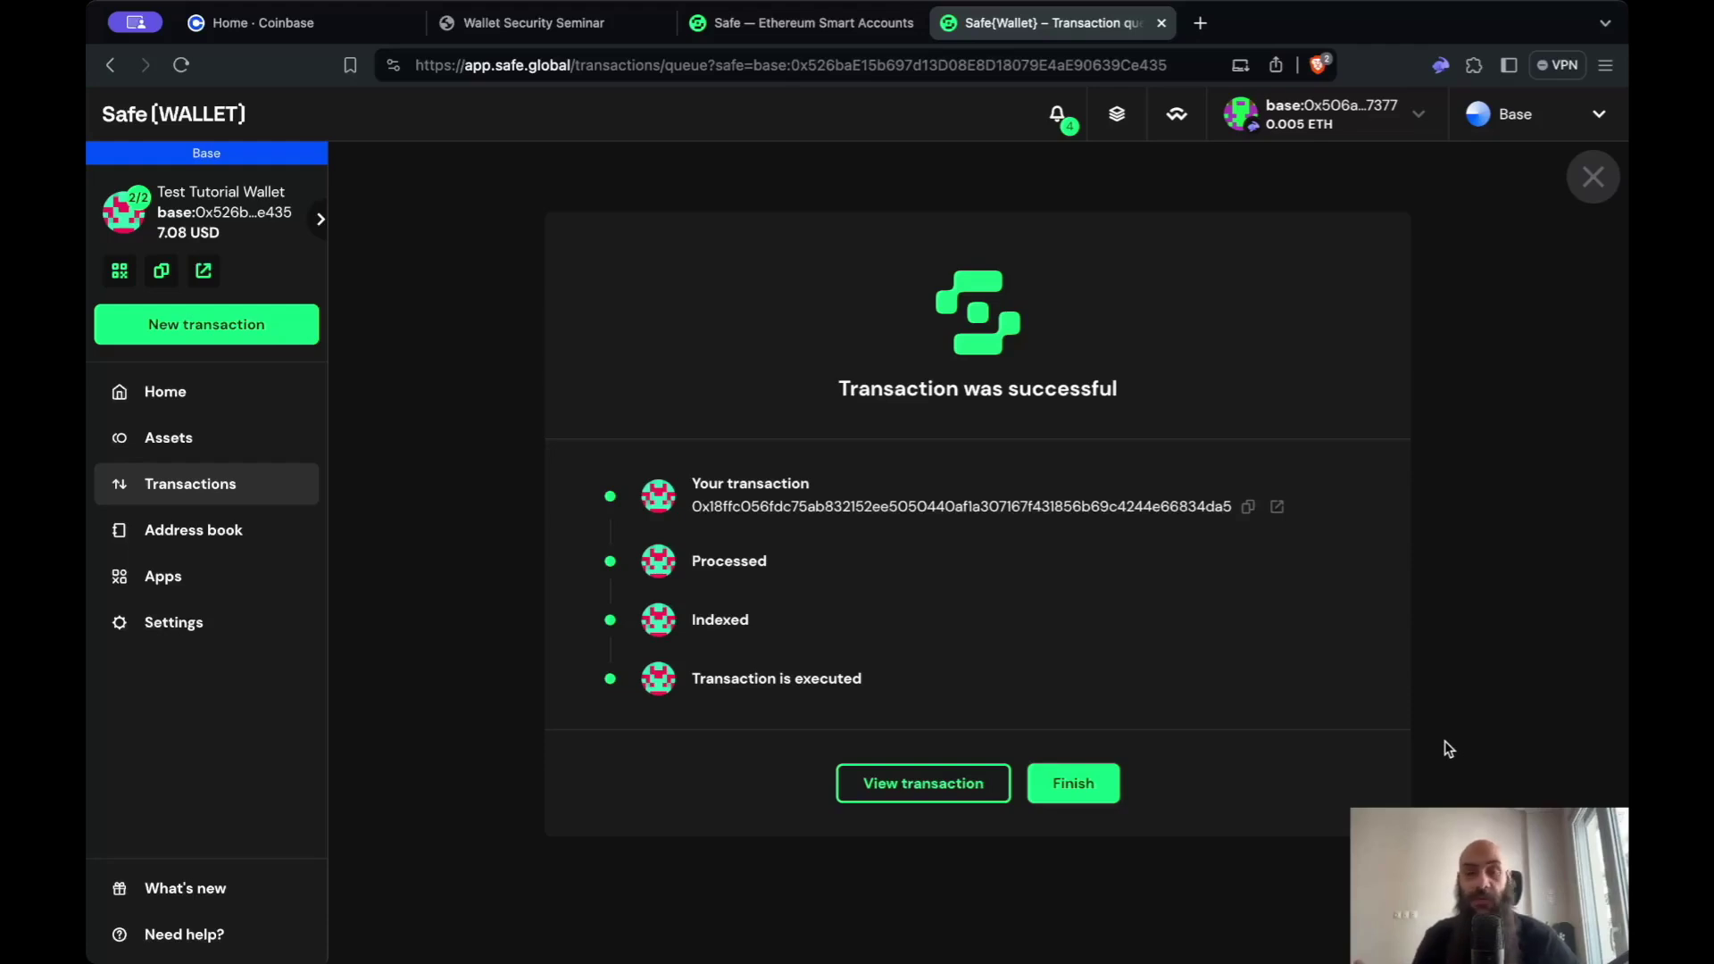
pyautogui.click(931, 791)
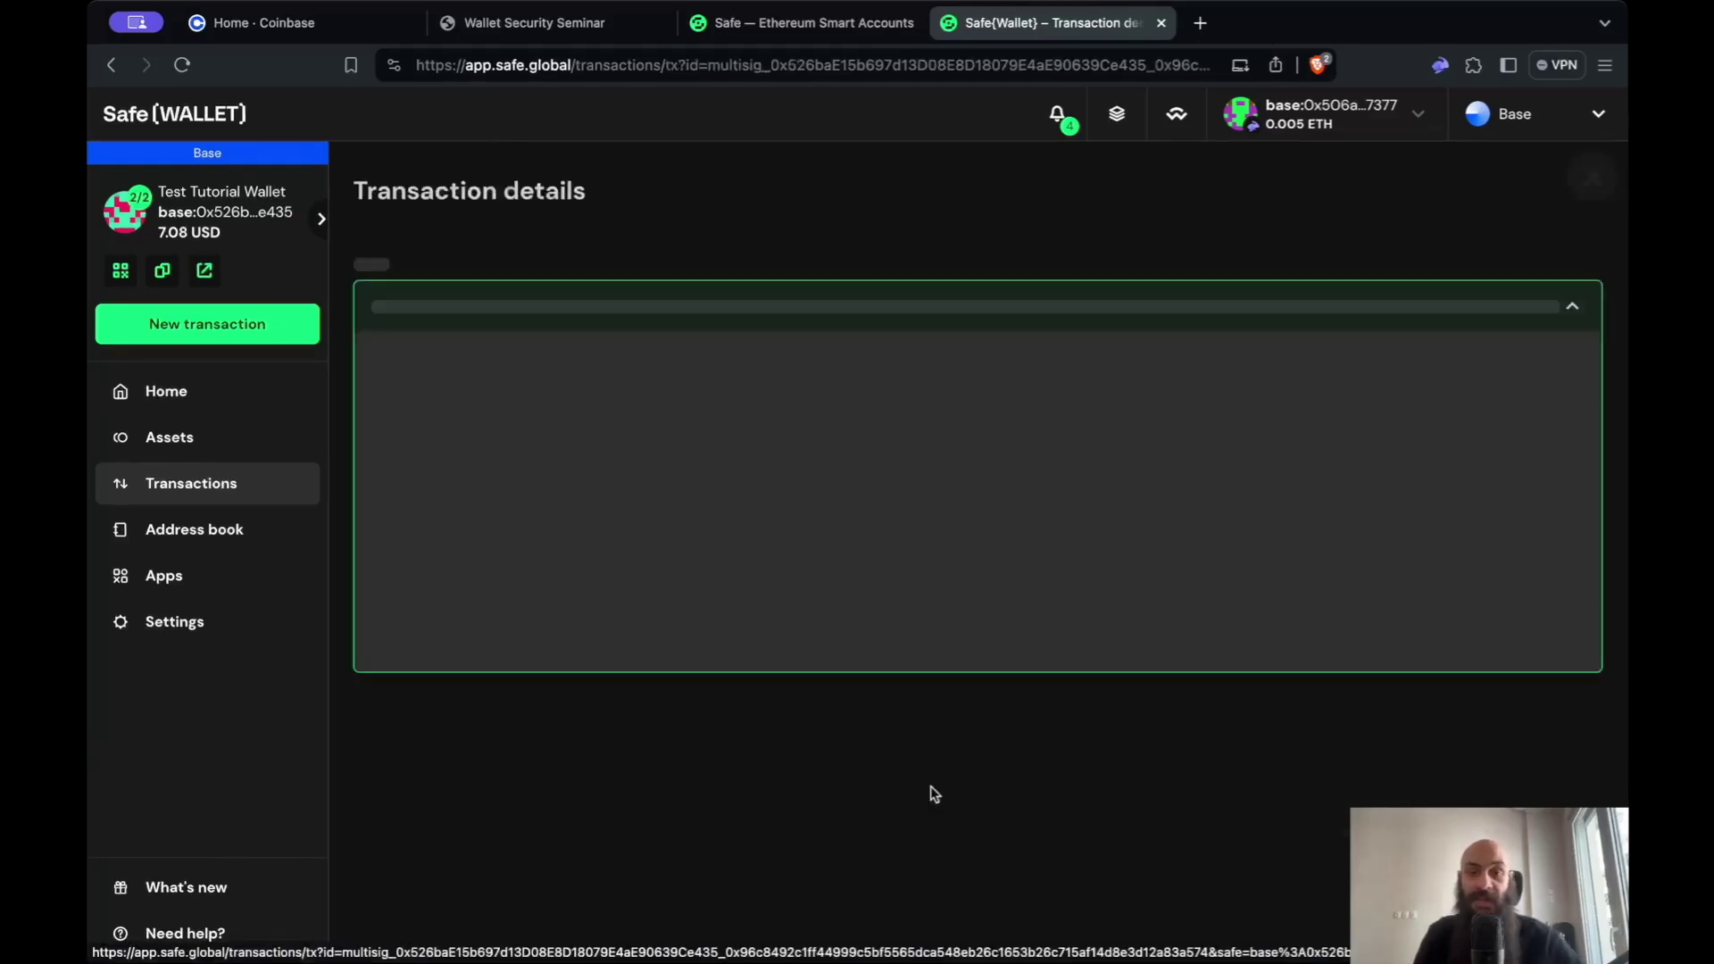